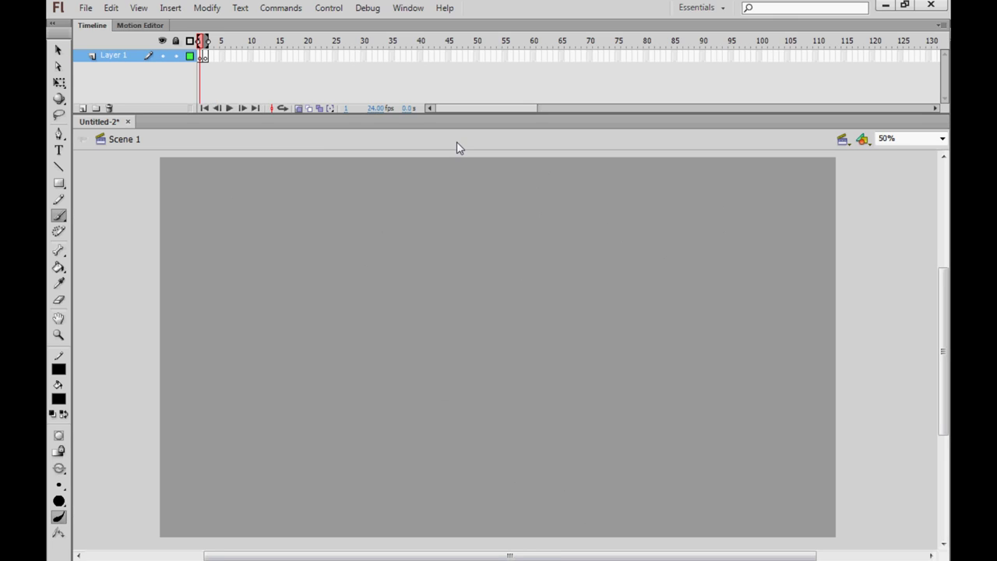
# Step: Sketch a figure's head, torso and both arms with hands using the Brush tool
pyautogui.click(66, 210)
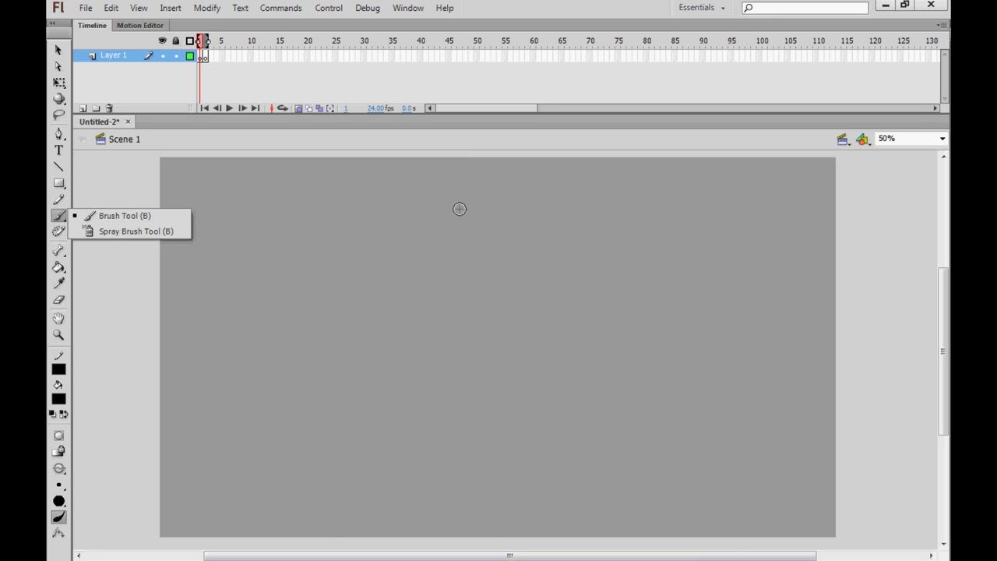
pyautogui.moveTo(445, 236)
pyautogui.mouseDown()
pyautogui.moveTo(439, 197)
pyautogui.moveTo(427, 211)
pyautogui.moveTo(477, 178)
pyautogui.moveTo(507, 190)
pyautogui.moveTo(437, 230)
pyautogui.moveTo(492, 230)
pyautogui.moveTo(508, 201)
pyautogui.mouseUp()
pyautogui.moveTo(446, 254)
pyautogui.mouseDown()
pyautogui.moveTo(485, 253)
pyautogui.moveTo(432, 293)
pyautogui.moveTo(434, 370)
pyautogui.moveTo(484, 361)
pyautogui.mouseUp()
pyautogui.moveTo(489, 257)
pyautogui.mouseDown()
pyautogui.moveTo(502, 363)
pyautogui.moveTo(455, 366)
pyautogui.mouseUp()
pyautogui.moveTo(446, 257)
pyautogui.mouseDown()
pyautogui.moveTo(398, 308)
pyautogui.moveTo(384, 363)
pyautogui.moveTo(393, 384)
pyautogui.moveTo(377, 385)
pyautogui.moveTo(382, 417)
pyautogui.mouseUp()
pyautogui.moveTo(491, 254)
pyautogui.mouseDown()
pyautogui.moveTo(516, 315)
pyautogui.moveTo(586, 394)
pyautogui.mouseUp()
pyautogui.moveTo(531, 327); pyautogui.dragTo(560, 364)
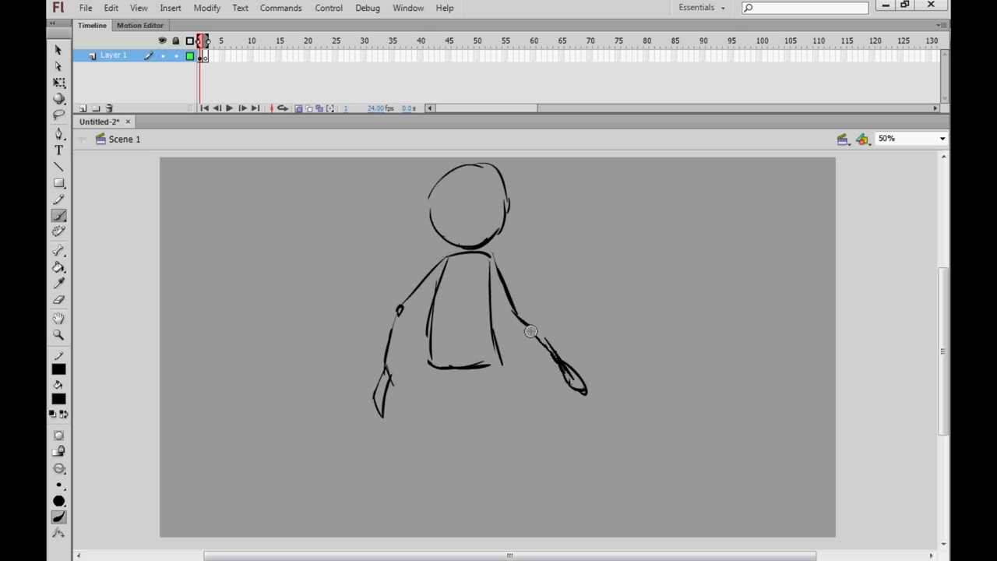
# Step: Sketch both legs with feet below the torso and add the crossing face guidelines on the head
pyautogui.moveTo(434, 366)
pyautogui.mouseDown()
pyautogui.moveTo(440, 421)
pyautogui.moveTo(438, 403)
pyautogui.moveTo(424, 511)
pyautogui.moveTo(413, 518)
pyautogui.moveTo(434, 532)
pyautogui.mouseUp()
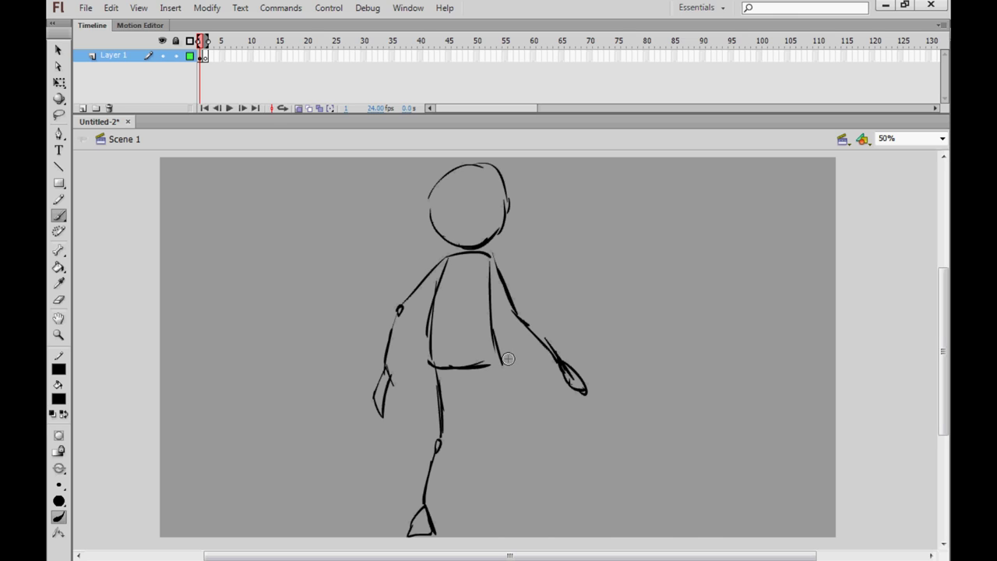
pyautogui.moveTo(497, 363); pyautogui.dragTo(515, 400)
pyautogui.moveTo(525, 433)
pyautogui.mouseDown()
pyautogui.moveTo(534, 520)
pyautogui.moveTo(568, 535)
pyautogui.moveTo(532, 525)
pyautogui.mouseUp()
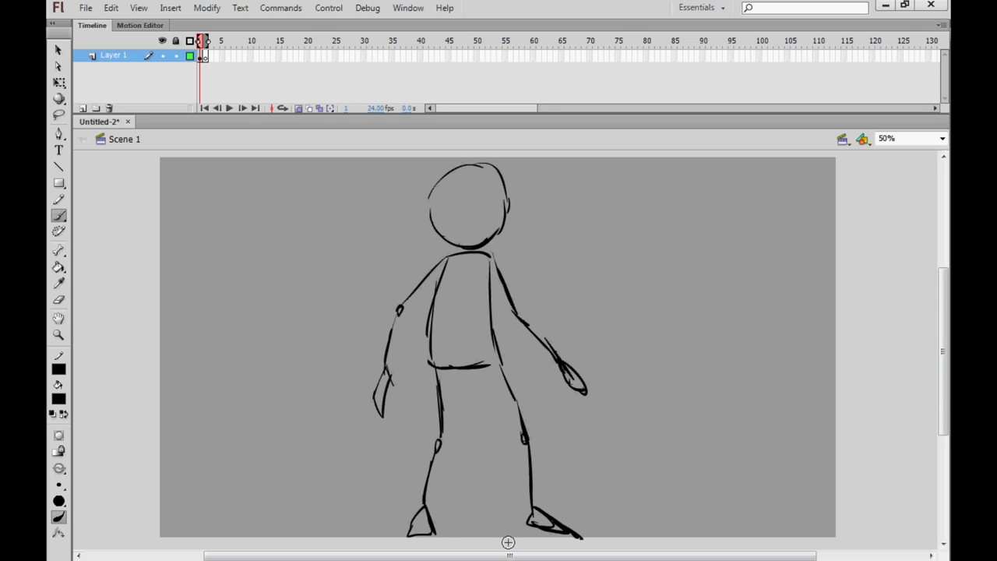
pyautogui.scroll(-1, 507, 542)
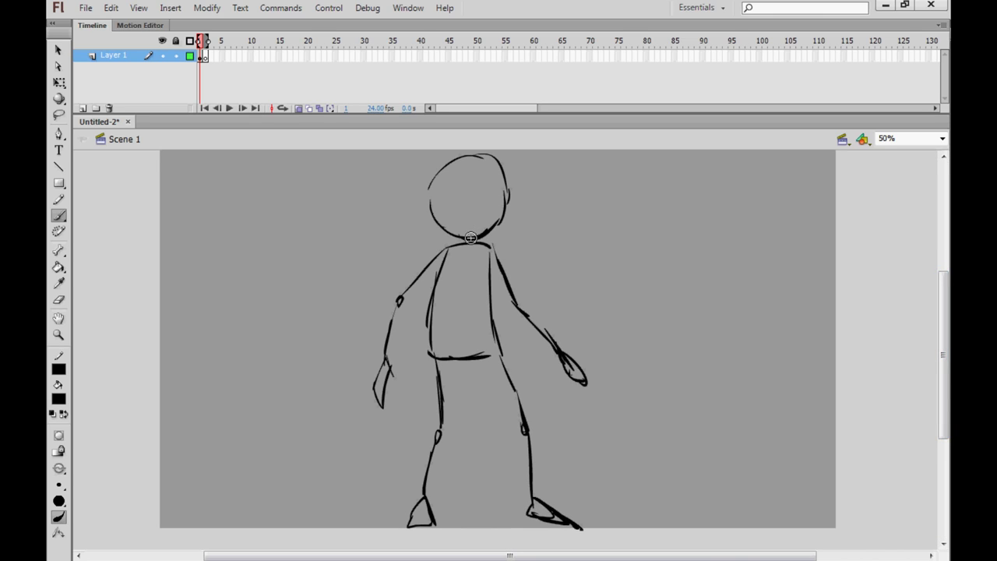
pyautogui.moveTo(470, 237); pyautogui.dragTo(474, 162)
pyautogui.moveTo(429, 202); pyautogui.dragTo(504, 194)
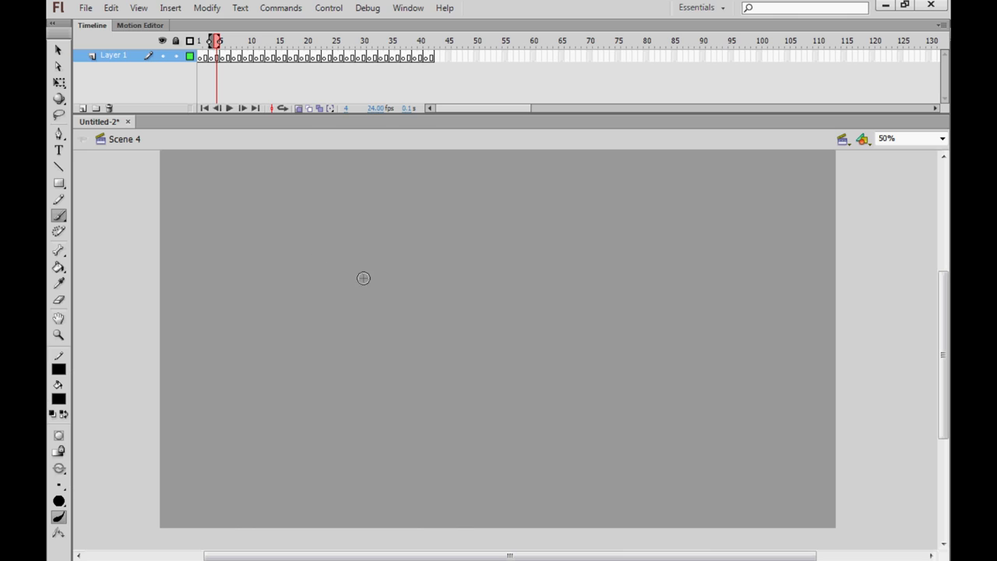
# Step: In Scene 4, sketch a small standing stick figure on the left of the stage and move its keyframe to frame 1
pyautogui.moveTo(321, 248); pyautogui.dragTo(327, 256)
pyautogui.moveTo(303, 298)
pyautogui.mouseDown()
pyautogui.moveTo(283, 392)
pyautogui.moveTo(291, 433)
pyautogui.moveTo(261, 344)
pyautogui.mouseUp()
pyautogui.moveTo(324, 297); pyautogui.dragTo(347, 351)
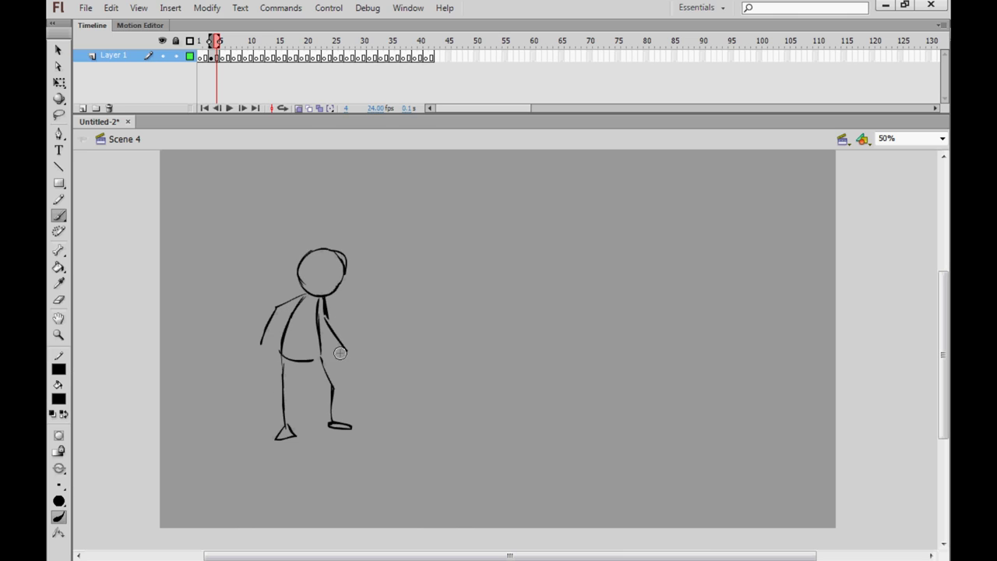
pyautogui.moveTo(330, 423); pyautogui.dragTo(351, 430)
pyautogui.click(211, 57)
pyautogui.moveTo(211, 58); pyautogui.dragTo(200, 57)
# Step: Draw the crouching anticipation pose on frame 5, with bent knees and both arms, over the standing figure's position
pyautogui.click(222, 58)
pyautogui.moveTo(335, 305); pyautogui.dragTo(361, 337)
pyautogui.moveTo(288, 372); pyautogui.dragTo(309, 389)
pyautogui.moveTo(334, 346); pyautogui.dragTo(327, 383)
pyautogui.moveTo(326, 384); pyautogui.dragTo(330, 425)
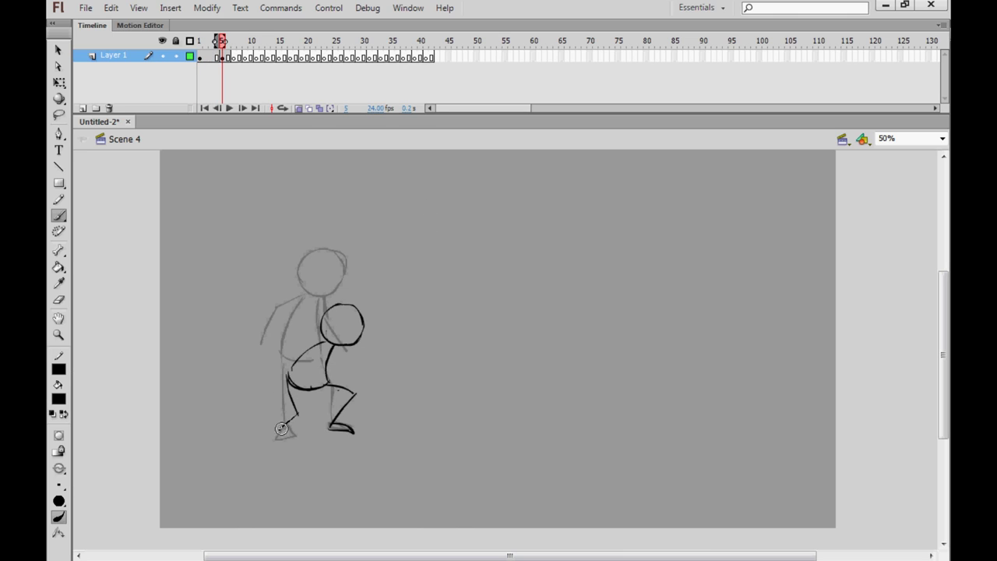
pyautogui.moveTo(324, 341); pyautogui.dragTo(271, 359)
pyautogui.moveTo(360, 346); pyautogui.dragTo(373, 374)
# Step: Draw the mid-air pose with tucked legs on frame 7, high in the middle of the stage
pyautogui.press('.')
pyautogui.press('.')
pyautogui.moveTo(479, 191)
pyautogui.mouseDown()
pyautogui.moveTo(470, 220)
pyautogui.moveTo(490, 271)
pyautogui.mouseUp()
pyautogui.moveTo(458, 288)
pyautogui.mouseDown()
pyautogui.moveTo(490, 297)
pyautogui.moveTo(487, 309)
pyautogui.mouseUp()
pyautogui.moveTo(454, 231); pyautogui.dragTo(418, 267)
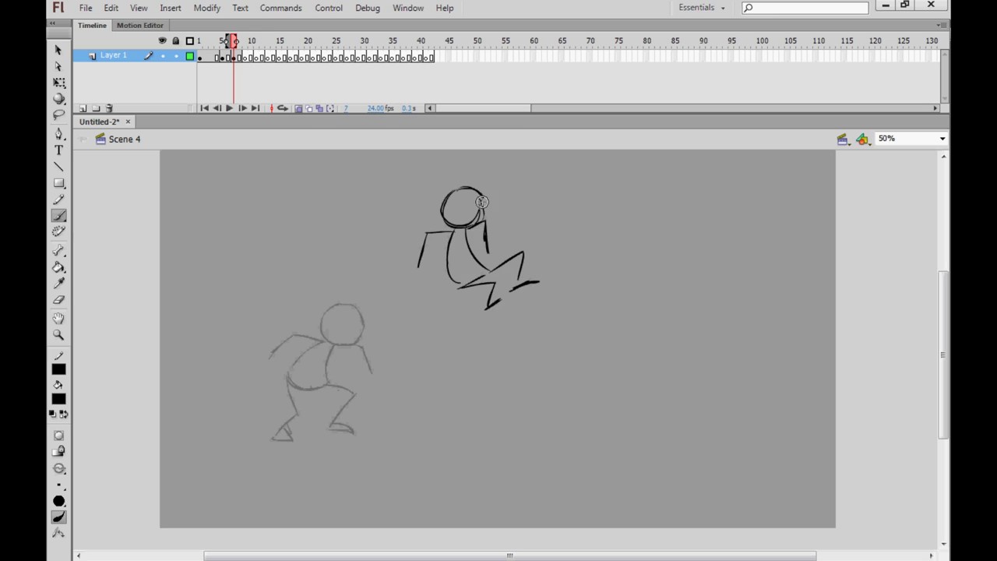
# Step: Extend the onion skin range back over the earlier poses and draw the final standing pose with raised arms on frame 9
pyautogui.press('.')
pyautogui.press('.')
pyautogui.moveTo(238, 41); pyautogui.dragTo(209, 42)
pyautogui.moveTo(594, 267); pyautogui.dragTo(604, 267)
pyautogui.moveTo(580, 308)
pyautogui.mouseDown()
pyautogui.moveTo(557, 363)
pyautogui.moveTo(661, 274)
pyautogui.mouseUp()
pyautogui.moveTo(555, 368); pyautogui.dragTo(552, 426)
pyautogui.moveTo(598, 364); pyautogui.dragTo(617, 430)
pyautogui.moveTo(606, 438); pyautogui.dragTo(630, 438)
pyautogui.moveTo(590, 310); pyautogui.dragTo(599, 361)
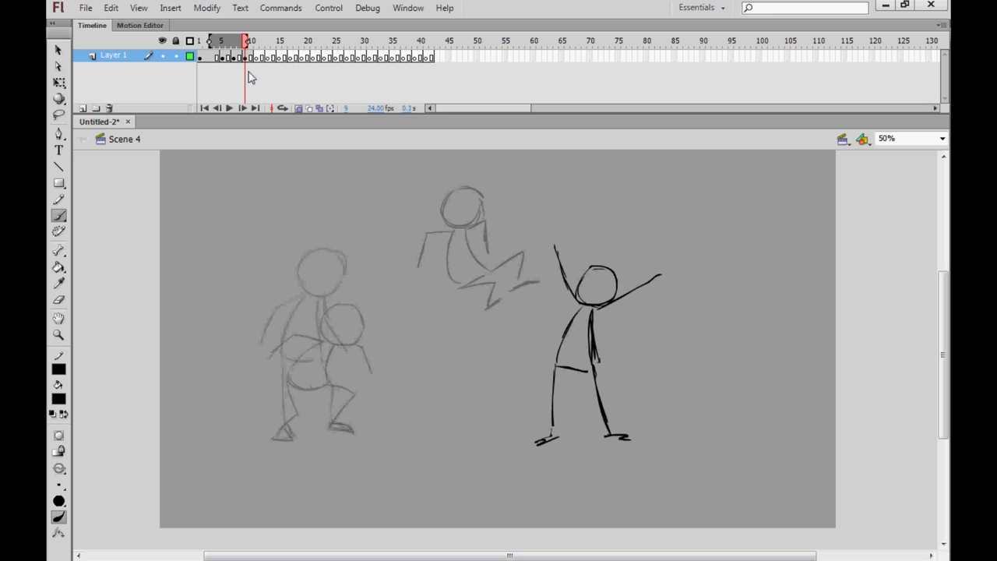
# Step: Extend the final pose's duration and insert a blank keyframe at frame 5 ahead of the crouching pose
pyautogui.rightClick(247, 57)
pyautogui.click(274, 116)
pyautogui.click(217, 108)
pyautogui.click(218, 109)
pyautogui.rightClick(227, 57)
pyautogui.click(274, 116)
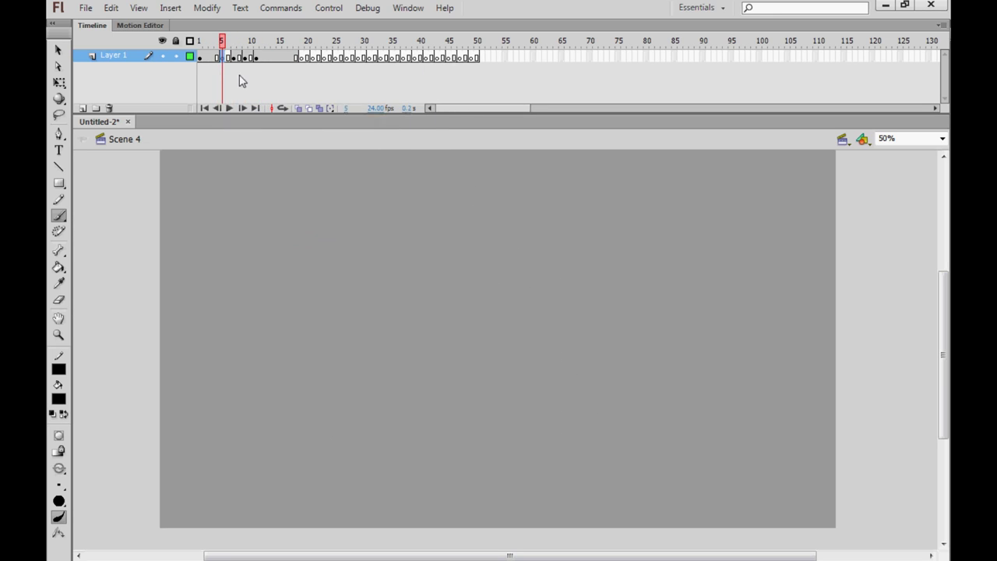
# Step: Turn on onion skinning and draw an in-between pose on frame 5 between the standing and crouching figures
pyautogui.click(299, 108)
pyautogui.moveTo(225, 41); pyautogui.dragTo(242, 41)
pyautogui.moveTo(350, 274); pyautogui.dragTo(354, 294)
pyautogui.moveTo(321, 305)
pyautogui.mouseDown()
pyautogui.moveTo(287, 363)
pyautogui.moveTo(323, 367)
pyautogui.mouseUp()
pyautogui.moveTo(288, 365); pyautogui.dragTo(288, 405)
pyautogui.moveTo(282, 422); pyautogui.dragTo(290, 440)
pyautogui.moveTo(326, 372); pyautogui.dragTo(330, 421)
pyautogui.moveTo(330, 422); pyautogui.dragTo(349, 430)
pyautogui.moveTo(319, 303)
pyautogui.mouseDown()
pyautogui.moveTo(271, 345)
pyautogui.moveTo(362, 362)
pyautogui.moveTo(333, 265)
pyautogui.mouseUp()
# Step: Turn off onion skinning, hold the frame 5 pose one frame longer and insert a blank keyframe at frame 7
pyautogui.click(299, 108)
pyautogui.press(',')
pyautogui.rightClick(228, 58)
pyautogui.click(272, 121)
pyautogui.press('F7')
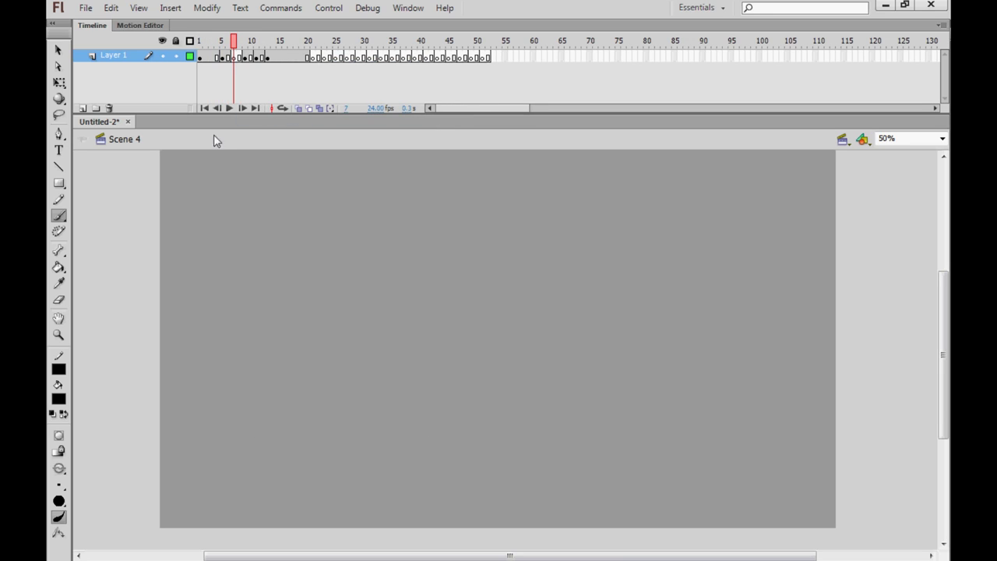
# Step: Draw a lower in-between pose on frame 7 with onion skinning on, bringing the figure closer to the crouch
pyautogui.click(298, 108)
pyautogui.moveTo(202, 42); pyautogui.dragTo(222, 41)
pyautogui.moveTo(327, 292); pyautogui.dragTo(360, 305)
pyautogui.moveTo(321, 326)
pyautogui.mouseDown()
pyautogui.moveTo(287, 370)
pyautogui.moveTo(326, 376)
pyautogui.mouseUp()
pyautogui.moveTo(288, 372); pyautogui.dragTo(291, 439)
pyautogui.moveTo(325, 379); pyautogui.dragTo(331, 425)
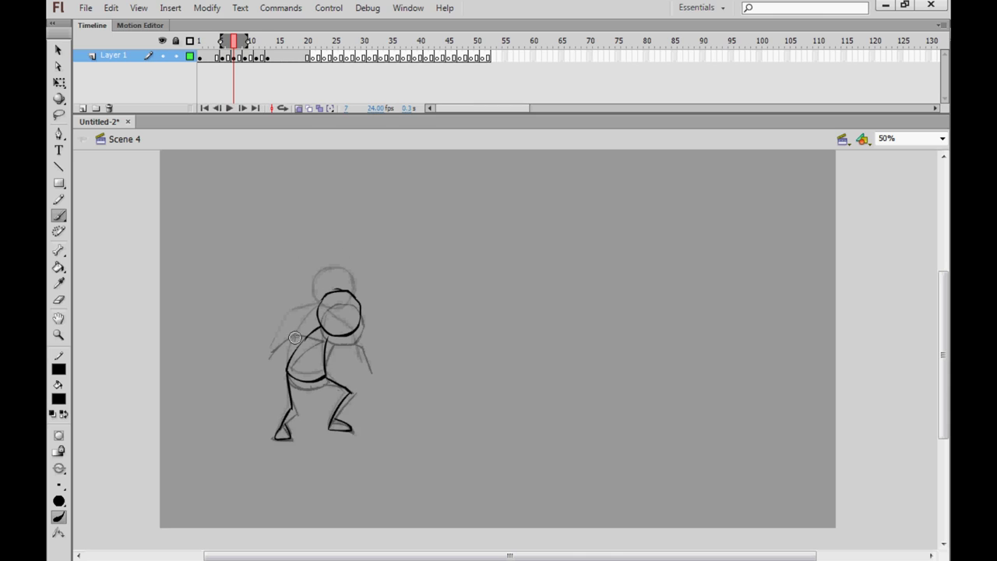
pyautogui.moveTo(319, 324); pyautogui.dragTo(271, 354)
# Step: Add a blank keyframe at frame 9 and draw the next in-between pose easing into the crouch
pyautogui.rightClick(239, 59)
pyautogui.click(277, 119)
pyautogui.press('F7')
pyautogui.moveTo(341, 296)
pyautogui.mouseDown()
pyautogui.moveTo(298, 384)
pyautogui.moveTo(330, 349)
pyautogui.mouseUp()
pyautogui.moveTo(320, 332); pyautogui.dragTo(270, 357)
pyautogui.moveTo(289, 380); pyautogui.dragTo(278, 433)
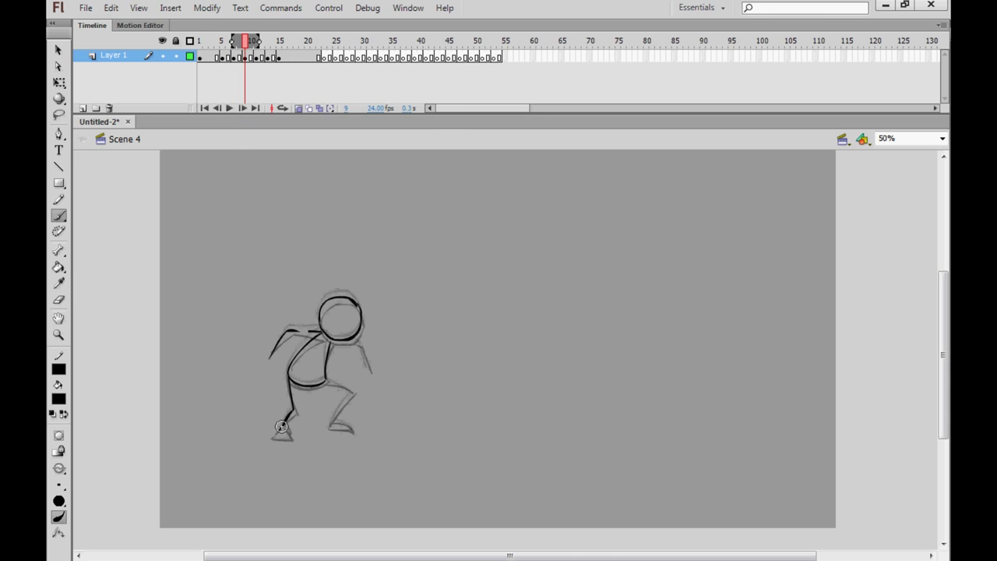
pyautogui.moveTo(327, 382); pyautogui.dragTo(332, 426)
pyautogui.moveTo(359, 343); pyautogui.dragTo(371, 371)
# Step: Add a blank keyframe at frame 11 and draw the last easing in-between just above the crouching pose
pyautogui.rightClick(250, 58)
pyautogui.click(276, 119)
pyautogui.press('F7')
pyautogui.moveTo(270, 357); pyautogui.dragTo(321, 337)
pyautogui.moveTo(347, 300)
pyautogui.mouseDown()
pyautogui.moveTo(323, 335)
pyautogui.moveTo(344, 299)
pyautogui.mouseUp()
pyautogui.moveTo(323, 338)
pyautogui.mouseDown()
pyautogui.moveTo(288, 374)
pyautogui.moveTo(333, 345)
pyautogui.mouseUp()
pyautogui.moveTo(289, 380); pyautogui.dragTo(285, 425)
pyautogui.moveTo(327, 381); pyautogui.dragTo(335, 423)
pyautogui.moveTo(343, 341); pyautogui.dragTo(372, 373)
pyautogui.rightClick(267, 58)
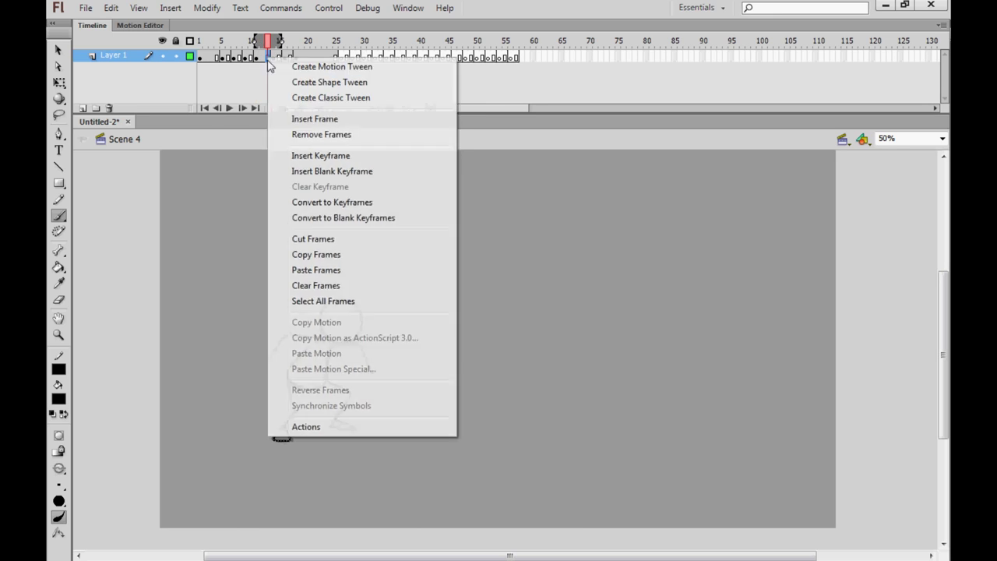
pyautogui.click(294, 119)
pyautogui.hotkey('ctrl', 'z')
# Step: Hold the crouch one frame longer, add a blank keyframe after it and draw the figure stretching into the takeoff
pyautogui.rightClick(272, 58)
pyautogui.click(302, 118)
pyautogui.press('F7')
pyautogui.moveTo(406, 252); pyautogui.dragTo(409, 253)
pyautogui.moveTo(382, 292); pyautogui.dragTo(339, 342)
pyautogui.moveTo(337, 347)
pyautogui.mouseDown()
pyautogui.moveTo(307, 401)
pyautogui.moveTo(345, 401)
pyautogui.mouseUp()
# Step: Hold the takeoff pose one frame longer, insert a blank keyframe at frame 17 and draw the figure rising off the ground
pyautogui.rightClick(278, 58)
pyautogui.click(304, 119)
pyautogui.rightClick(291, 58)
pyautogui.click(319, 171)
pyautogui.moveTo(435, 211); pyautogui.dragTo(437, 208)
pyautogui.moveTo(419, 250)
pyautogui.mouseDown()
pyautogui.moveTo(410, 308)
pyautogui.moveTo(368, 384)
pyautogui.mouseUp()
pyautogui.moveTo(439, 303)
pyautogui.mouseDown()
pyautogui.moveTo(448, 336)
pyautogui.moveTo(416, 374)
pyautogui.mouseUp()
# Step: Hold the frame 17 pose longer, insert a blank keyframe at frame 19, draw the next pose's head and play the animation
pyautogui.rightClick(289, 58)
pyautogui.click(315, 118)
pyautogui.rightClick(301, 57)
pyautogui.click(330, 170)
pyautogui.moveTo(454, 197); pyautogui.dragTo(457, 198)
pyautogui.press('Return')
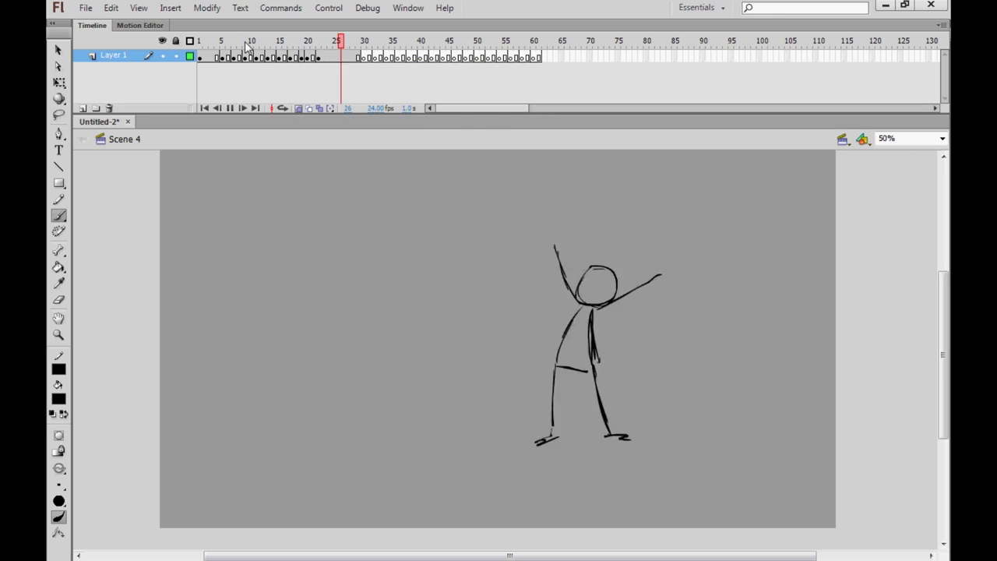
# Step: Draw the body of the rising pose on frame 19, insert extra frames after it and play the animation
pyautogui.click(302, 58)
pyautogui.moveTo(437, 235)
pyautogui.mouseDown()
pyautogui.moveTo(426, 294)
pyautogui.moveTo(496, 288)
pyautogui.mouseUp()
pyautogui.rightClick(302, 57)
pyautogui.click(327, 118)
pyautogui.rightClick(310, 56)
pyautogui.click(333, 117)
pyautogui.press('Return')
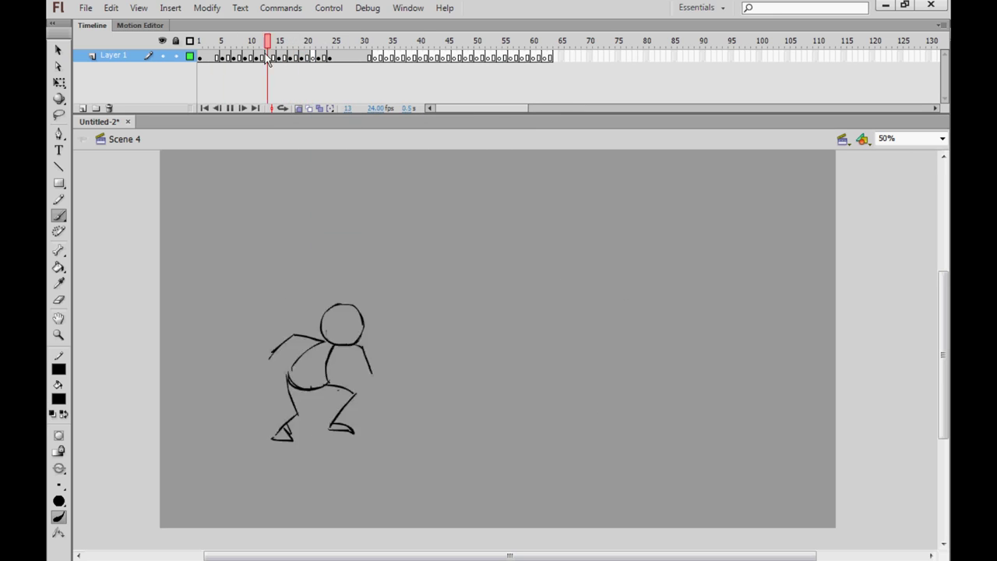
# Step: Shift the mid-air tucked pose slightly down and to the left, and return to the empty frame 21
pyautogui.press('v')
pyautogui.click(318, 57)
pyautogui.click(323, 58)
pyautogui.click(302, 57)
pyautogui.click(312, 58)
# Step: Draw an in-between pose leading into the tucked mid-air pose on frame 21, hold it one frame longer and play the animation
pyautogui.press('b')
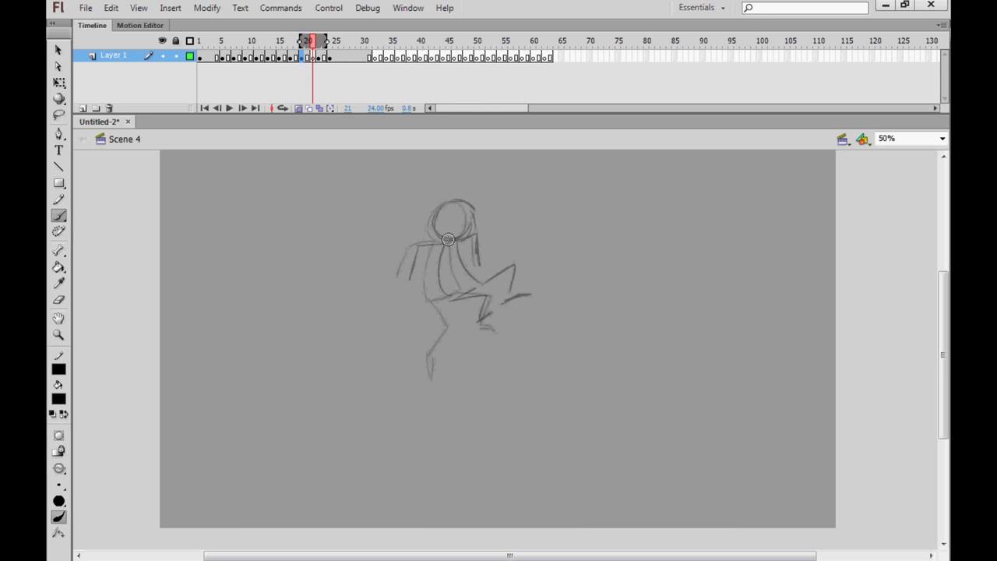
pyautogui.moveTo(453, 200); pyautogui.dragTo(456, 201)
pyautogui.moveTo(439, 240)
pyautogui.mouseDown()
pyautogui.moveTo(434, 297)
pyautogui.moveTo(402, 278)
pyautogui.mouseUp()
pyautogui.rightClick(312, 57)
pyautogui.click(338, 117)
pyautogui.press('Return')
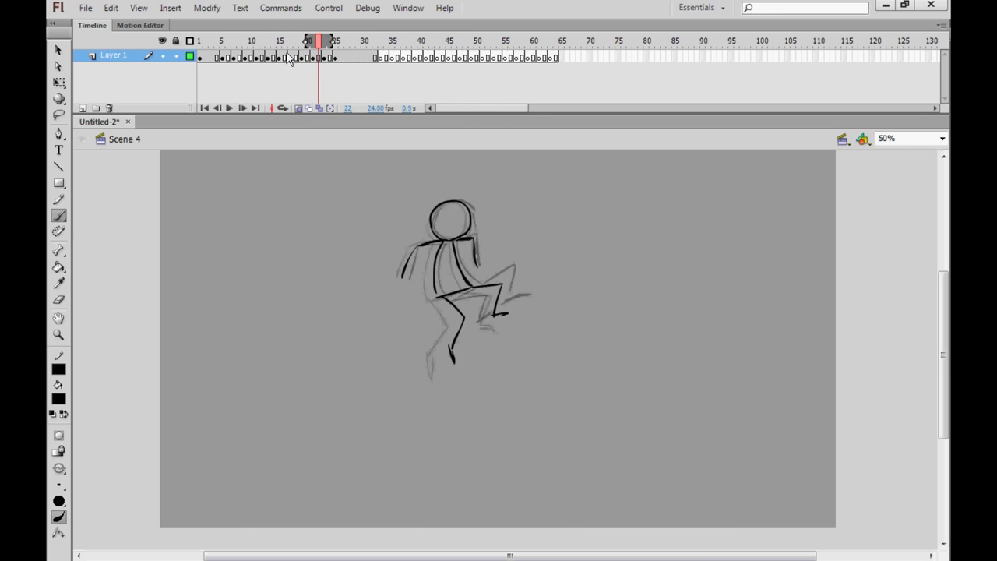
pyautogui.press('Return')
# Step: Move the final raised-arms pose slightly to the left on the stage
pyautogui.press('v')
pyautogui.click(59, 216)
pyautogui.click(352, 57)
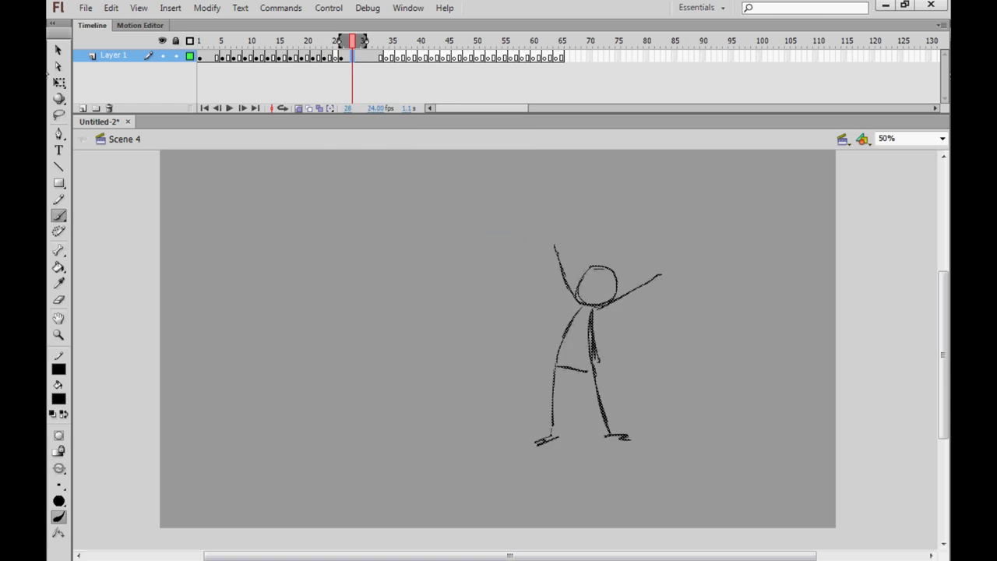
pyautogui.press('v')
pyautogui.moveTo(594, 319); pyautogui.dragTo(573, 319)
# Step: Hold the mid-air pose one frame longer and draw the figure starting to fall on frame 25
pyautogui.click(336, 58)
pyautogui.rightClick(330, 57)
pyautogui.click(356, 118)
pyautogui.click(335, 58)
pyautogui.moveTo(471, 216); pyautogui.dragTo(473, 217)
pyautogui.moveTo(459, 260); pyautogui.dragTo(497, 345)
pyautogui.moveTo(458, 261); pyautogui.dragTo(421, 292)
# Step: Hold the frame 25 pose one frame longer, widen the onion skin range and draw a lower falling pose on frame 27
pyautogui.rightClick(336, 58)
pyautogui.click(362, 119)
pyautogui.moveTo(349, 41); pyautogui.dragTo(360, 41)
pyautogui.moveTo(493, 319); pyautogui.dragTo(515, 373)
pyautogui.moveTo(515, 374); pyautogui.dragTo(557, 385)
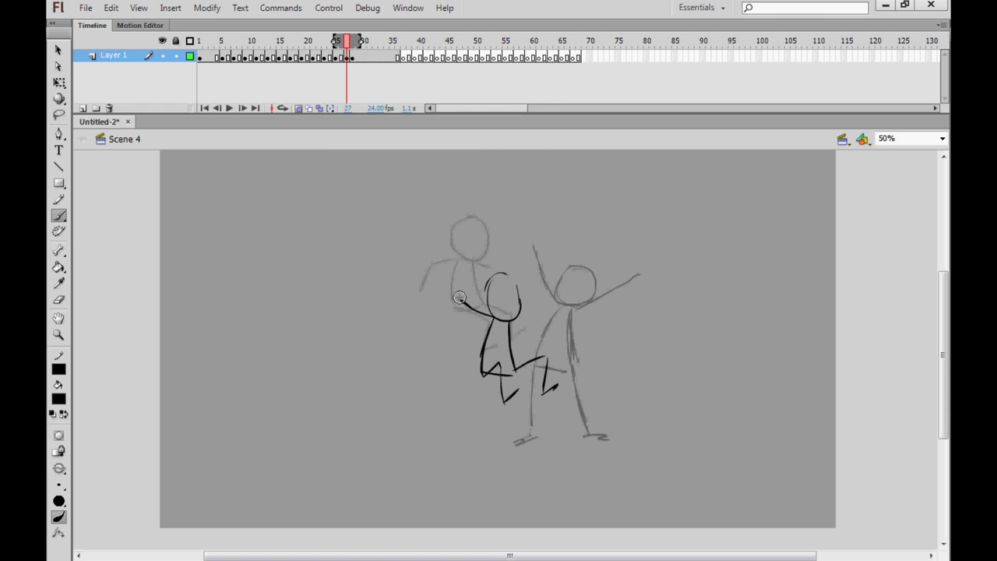
pyautogui.moveTo(522, 274); pyautogui.dragTo(506, 259)
# Step: Hold the frame 27 pose longer, draw the crouched landing pose on frame 29 and extend that pose by one frame
pyautogui.rightClick(348, 58)
pyautogui.click(374, 118)
pyautogui.click(358, 58)
pyautogui.moveTo(532, 312); pyautogui.dragTo(534, 313)
pyautogui.moveTo(524, 359)
pyautogui.mouseDown()
pyautogui.moveTo(541, 409)
pyautogui.moveTo(585, 436)
pyautogui.mouseUp()
pyautogui.rightClick(358, 58)
pyautogui.click(375, 118)
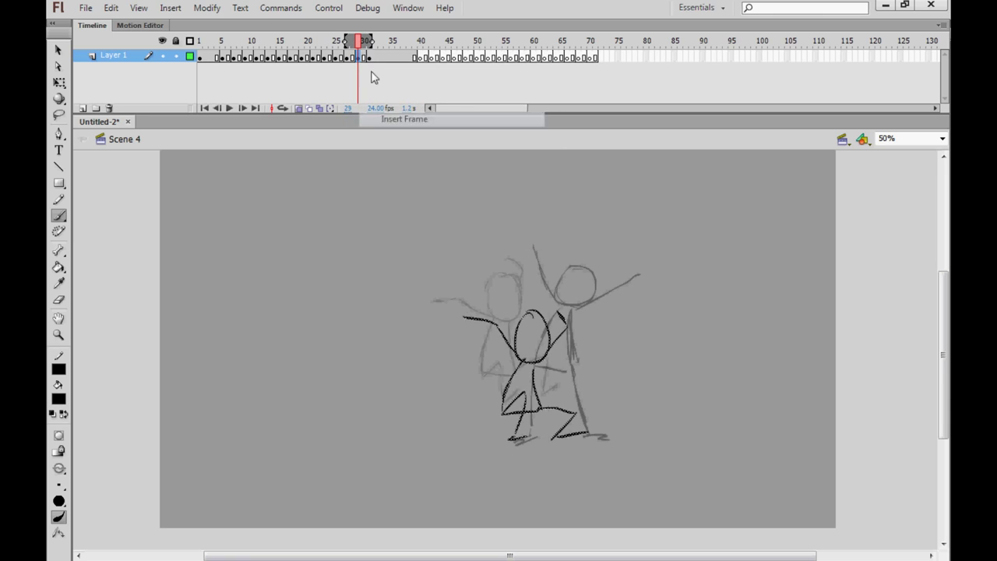
# Step: Draw the figure starting to rise from the landing crouch on frame 31 and hold that pose one frame longer
pyautogui.rightClick(369, 58)
pyautogui.moveTo(549, 346); pyautogui.dragTo(559, 356)
pyautogui.rightClick(372, 57)
pyautogui.click(389, 116)
# Step: Draw the next rising pose with bent legs on frame 33 and extend it by one frame
pyautogui.moveTo(531, 392)
pyautogui.mouseDown()
pyautogui.moveTo(539, 421)
pyautogui.moveTo(514, 444)
pyautogui.mouseUp()
pyautogui.moveTo(533, 383); pyautogui.dragTo(483, 389)
pyautogui.moveTo(573, 377); pyautogui.dragTo(596, 402)
pyautogui.rightClick(381, 58)
pyautogui.click(401, 118)
# Step: Draw the nearly upright in-between on frame 35 and add the following frames for the next drawing
pyautogui.moveTo(562, 308); pyautogui.dragTo(563, 310)
pyautogui.moveTo(561, 389); pyautogui.dragTo(558, 413)
pyautogui.rightClick(405, 56)
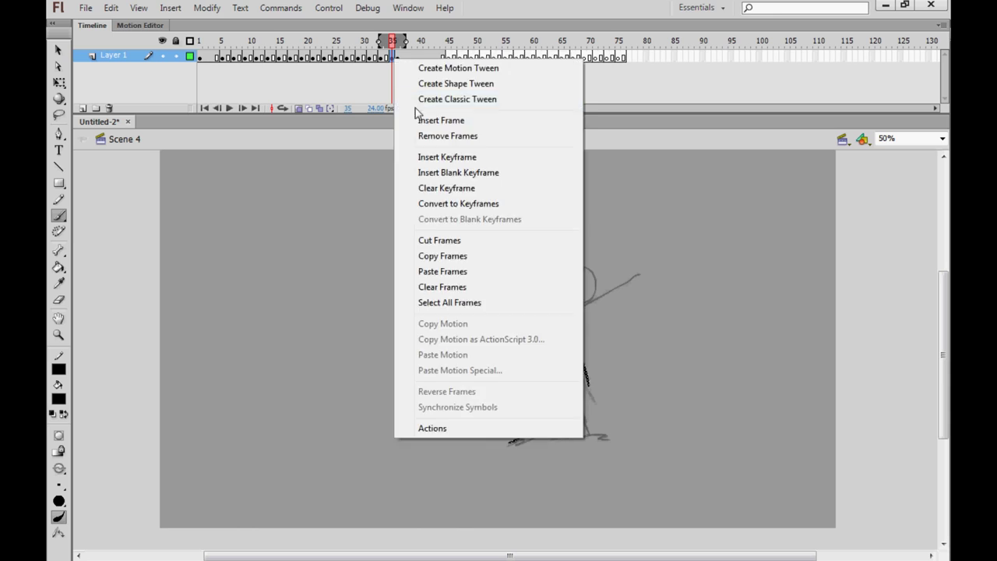
pyautogui.click(420, 170)
# Step: Draw a stretched raised-arms pose slightly above the final pose on frame 37 and hold it one frame longer
pyautogui.moveTo(584, 250); pyautogui.dragTo(588, 254)
pyautogui.moveTo(596, 269); pyautogui.dragTo(638, 257)
pyautogui.moveTo(538, 226); pyautogui.dragTo(536, 366)
pyautogui.moveTo(534, 369); pyautogui.dragTo(531, 429)
pyautogui.rightClick(403, 56)
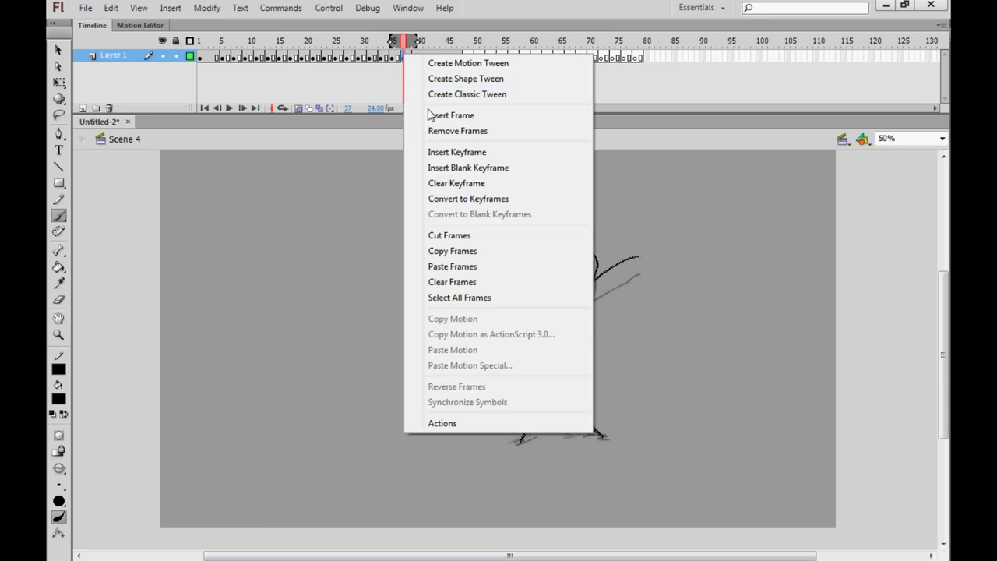
pyautogui.click(429, 115)
# Step: Draw the settling raised-arms in-between on frame 39, hold it one frame longer and play the animation
pyautogui.moveTo(577, 262); pyautogui.dragTo(580, 261)
pyautogui.moveTo(596, 288); pyautogui.dragTo(633, 266)
pyautogui.moveTo(536, 369); pyautogui.dragTo(531, 430)
pyautogui.rightClick(415, 57)
pyautogui.click(442, 117)
pyautogui.click(229, 109)
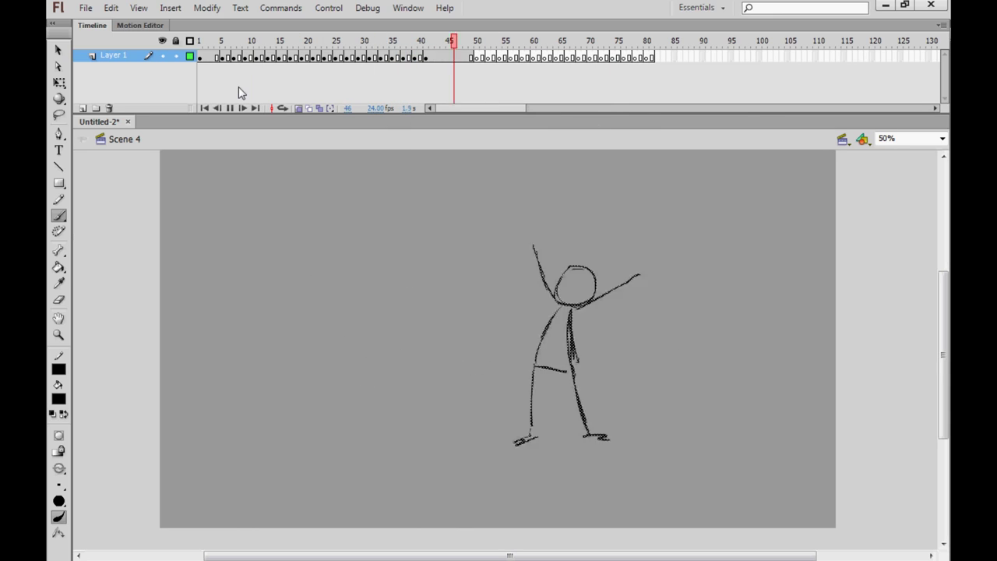
pyautogui.click(229, 109)
# Step: Draw one more raised-arms in-between on frame 41, with head, arms, torso and spread legs close to the final pose
pyautogui.rightClick(426, 57)
pyautogui.click(459, 284)
pyautogui.moveTo(581, 261)
pyautogui.mouseDown()
pyautogui.moveTo(559, 292)
pyautogui.moveTo(583, 261)
pyautogui.mouseUp()
pyautogui.moveTo(597, 291); pyautogui.dragTo(636, 266)
pyautogui.moveTo(557, 303); pyautogui.dragTo(537, 366)
pyautogui.moveTo(572, 304)
pyautogui.mouseDown()
pyautogui.moveTo(578, 366)
pyautogui.moveTo(604, 438)
pyautogui.mouseUp()
pyautogui.moveTo(537, 367); pyautogui.dragTo(518, 444)
pyautogui.click(514, 56)
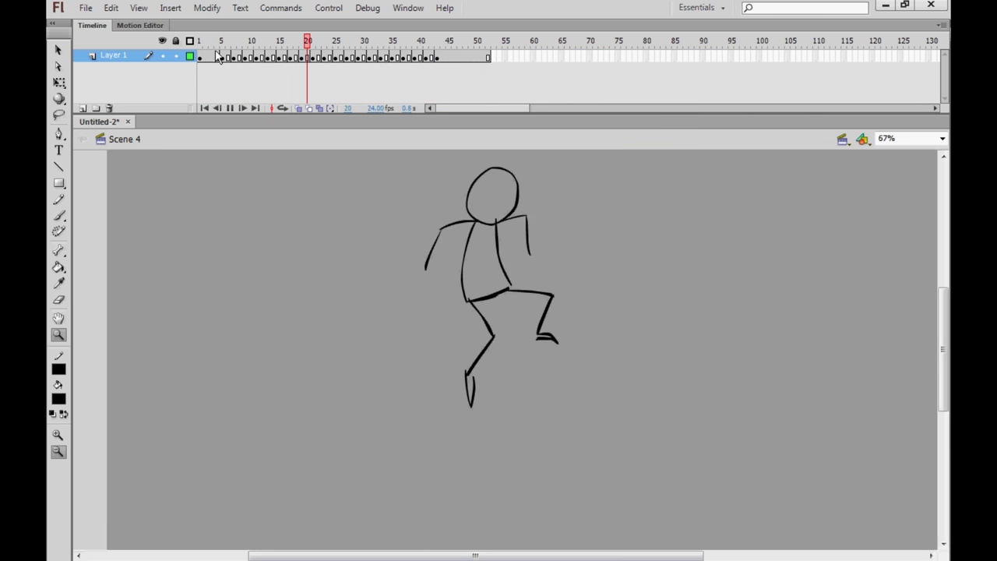
# Step: Play back the complete jump animation to review its timing
pyautogui.click(427, 58)
pyautogui.click(533, 41)
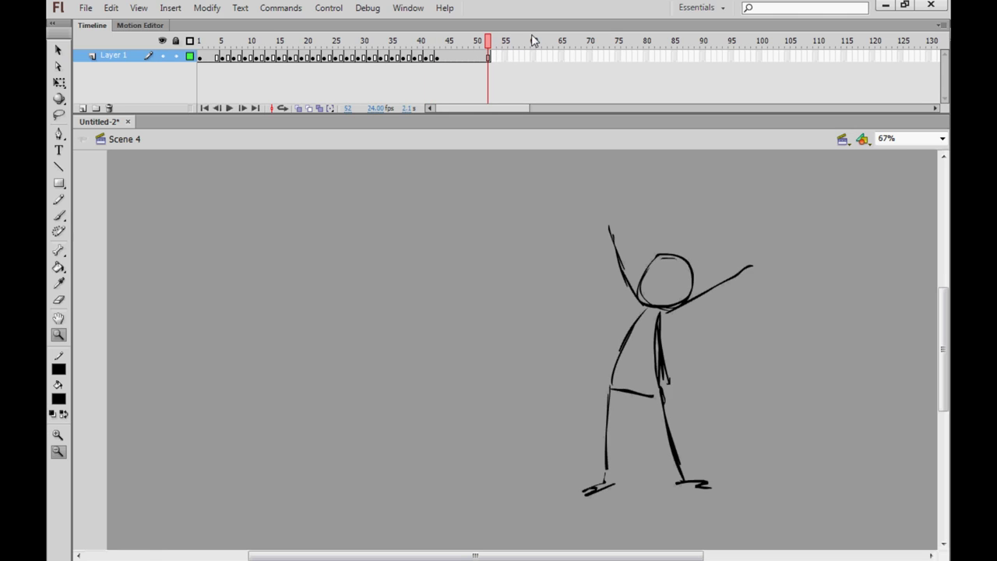
pyautogui.press('Return')
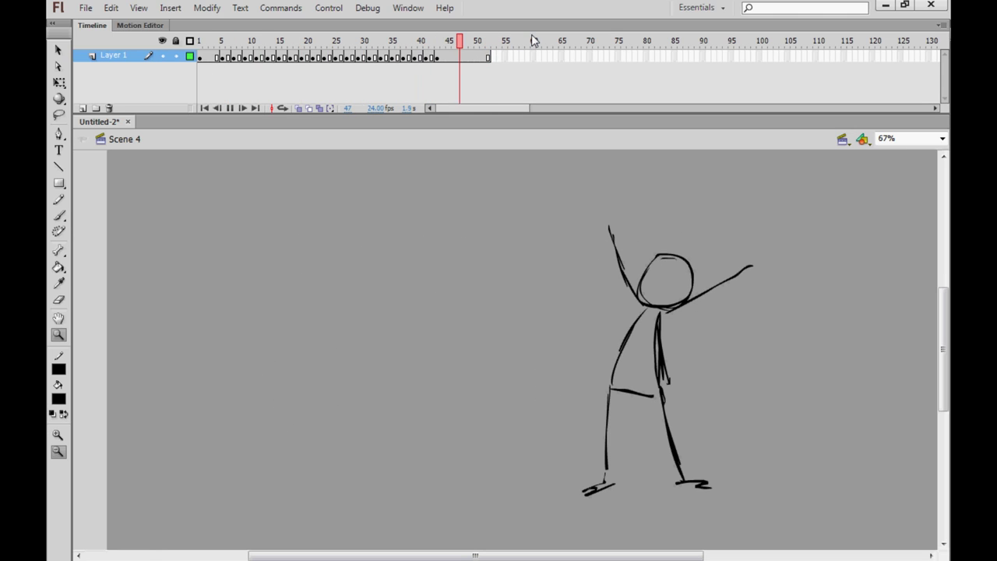
pyautogui.click(421, 47)
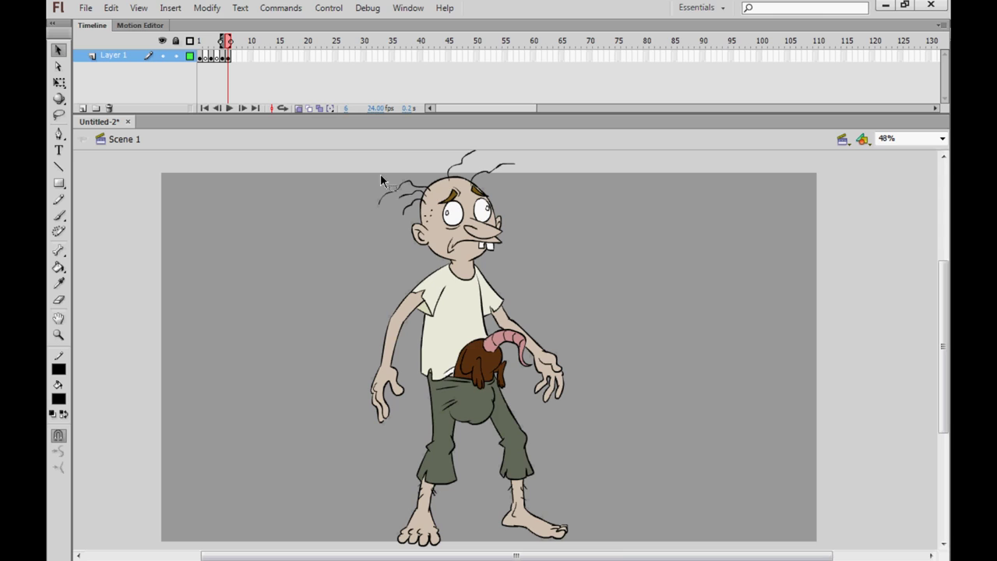
# Step: Examine the coloured character on frame 6 of Scene 1 up close, from the face down to the torso and hands
pyautogui.click(58, 335)
pyautogui.click(58, 452)
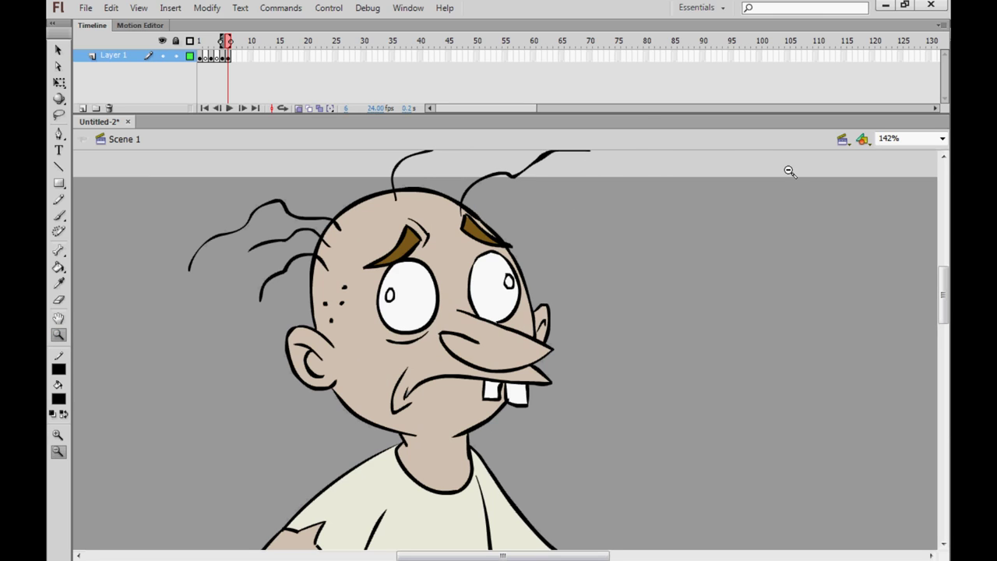
pyautogui.moveTo(943, 290); pyautogui.dragTo(941, 339)
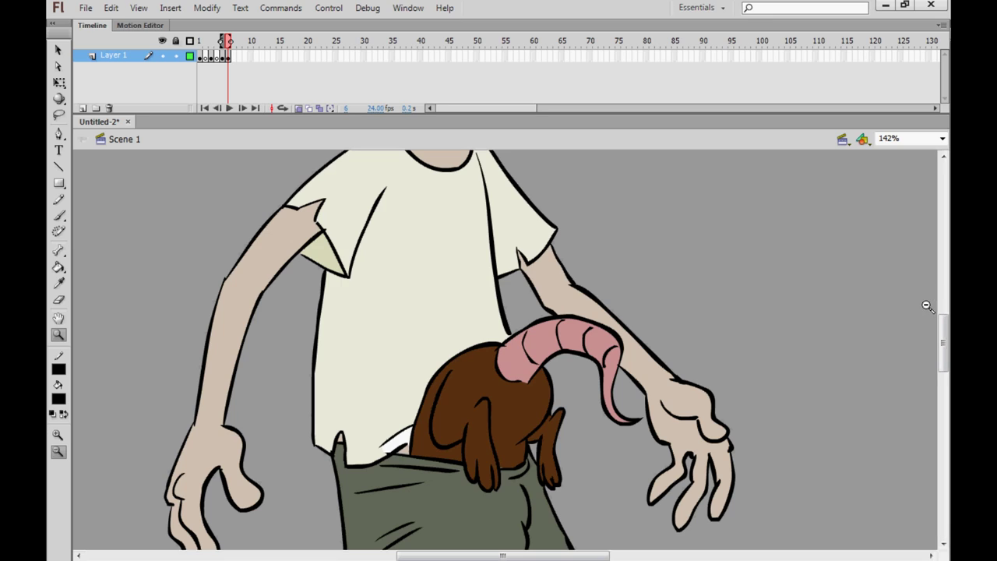
pyautogui.click(705, 348)
pyautogui.click(694, 343)
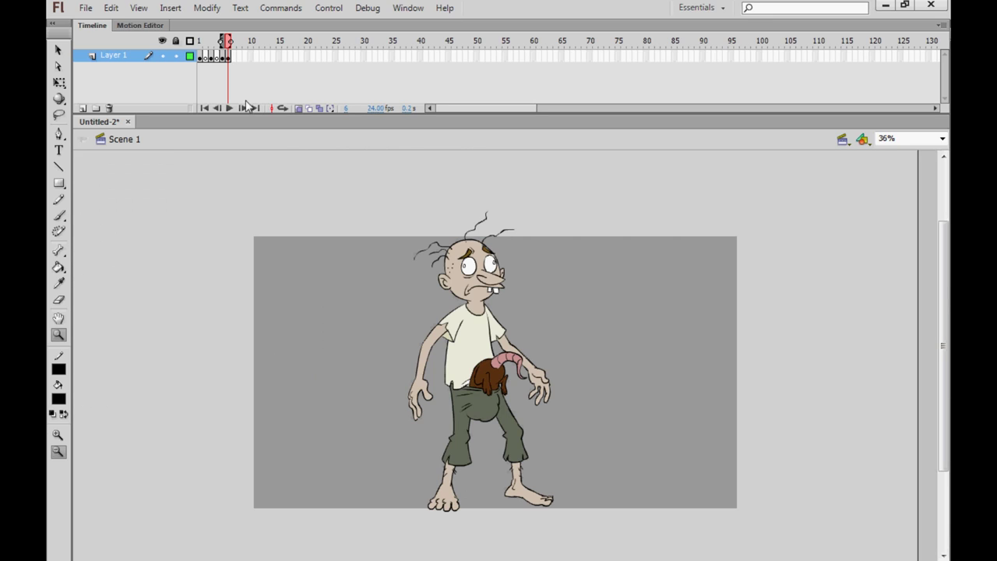
# Step: Compare the rough construction on frame 1, the detailed sketch on frame 3 and the coloured drawing on frame 6
pyautogui.click(202, 55)
pyautogui.hotkey('ctrl', '=')
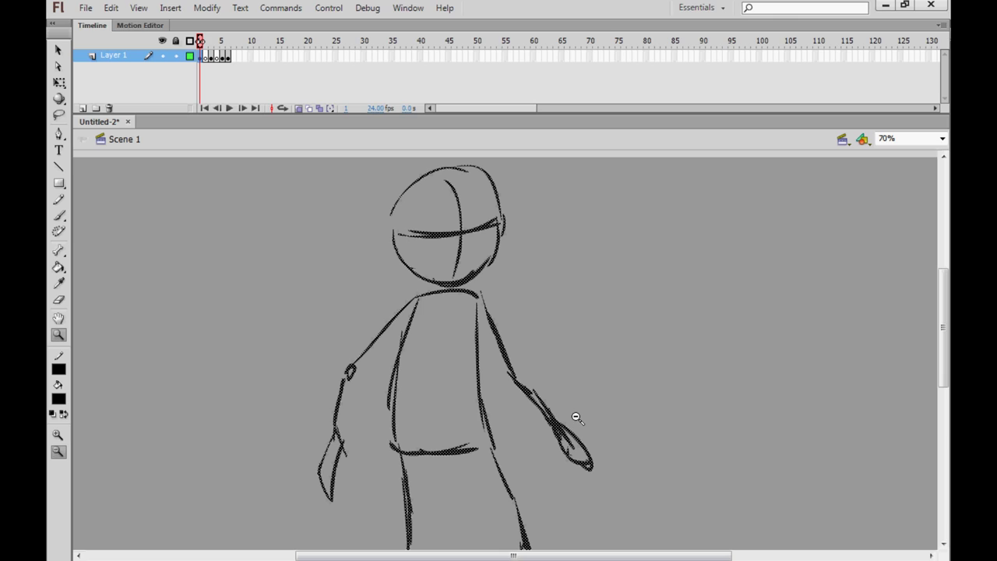
pyautogui.click(468, 441)
pyautogui.click(211, 56)
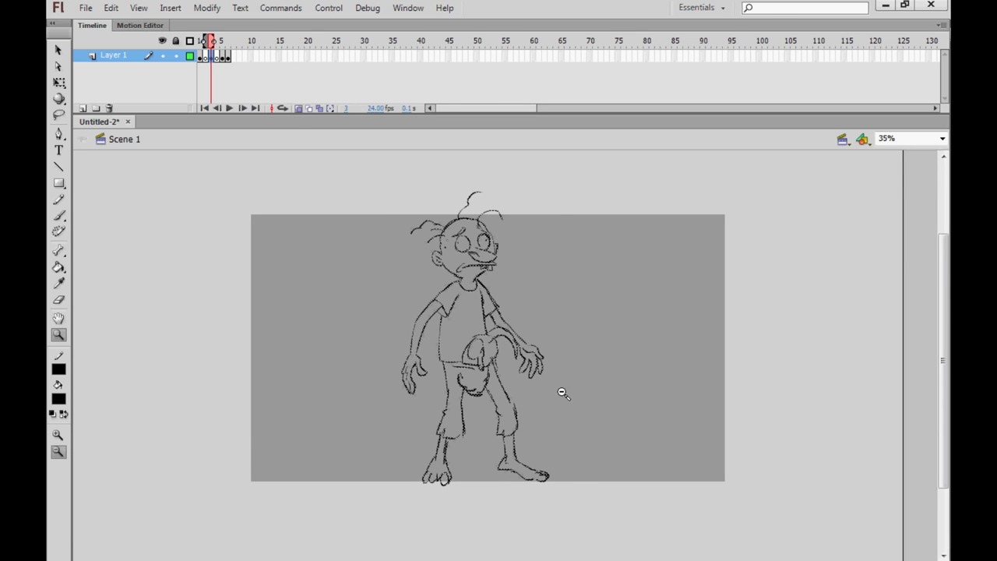
pyautogui.moveTo(563, 393); pyautogui.dragTo(563, 414)
pyautogui.click(228, 56)
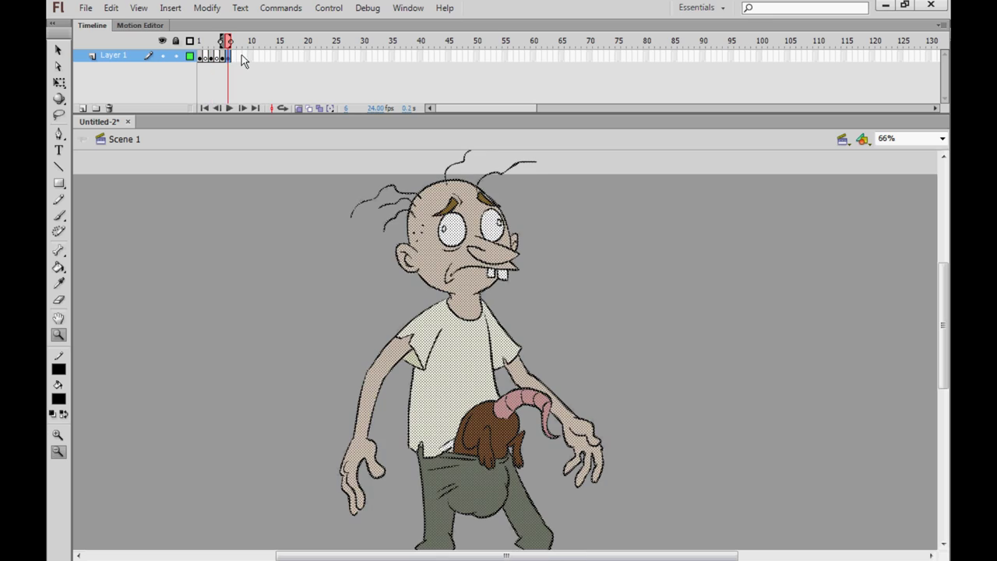
pyautogui.press('v')
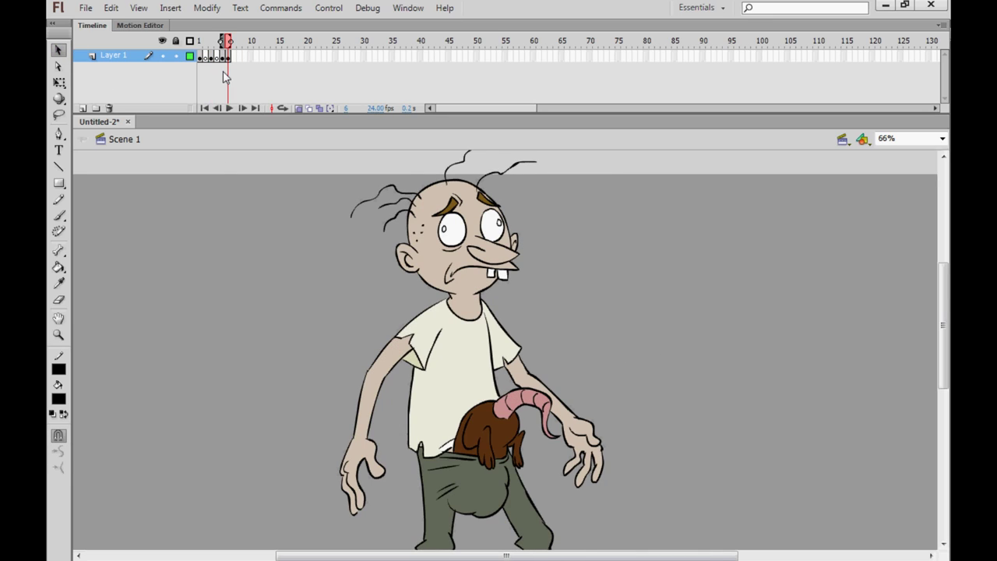
# Step: Sketch the outline of the character's arm and hand with the Brush on frame 2, over the faded frame 1 construction
pyautogui.click(201, 40)
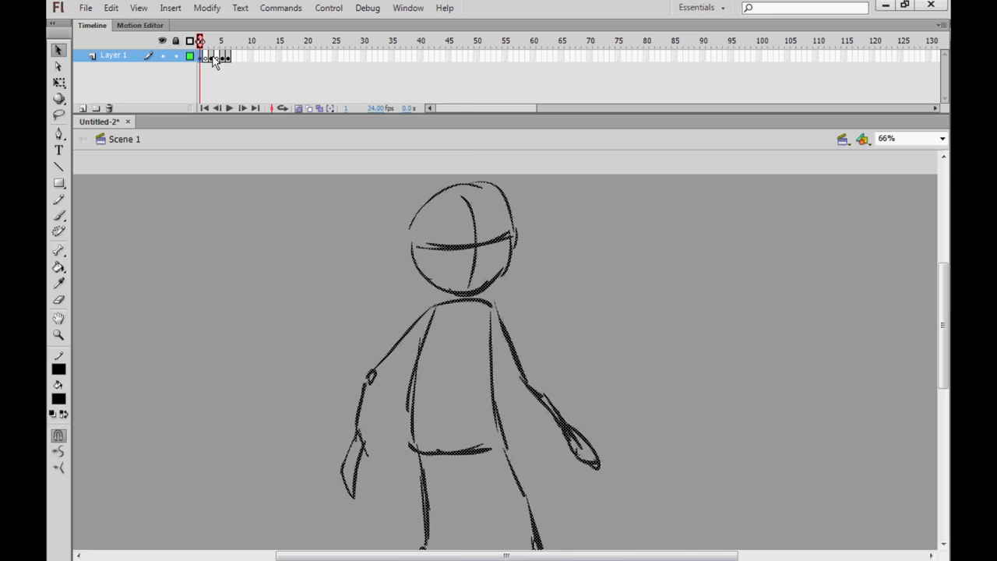
pyautogui.click(205, 56)
pyautogui.press('b')
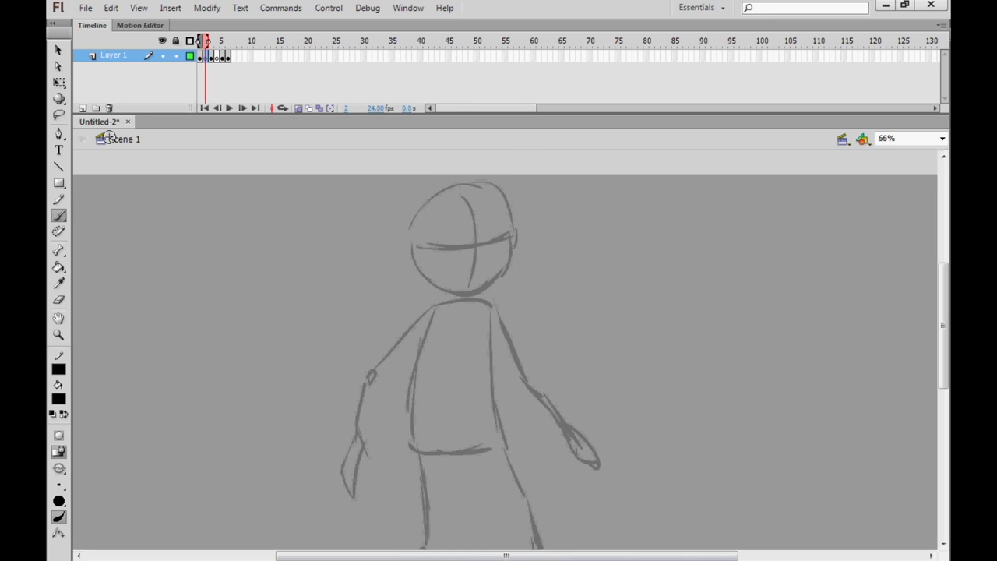
pyautogui.moveTo(385, 376)
pyautogui.mouseDown()
pyautogui.moveTo(438, 327)
pyautogui.moveTo(433, 305)
pyautogui.mouseUp()
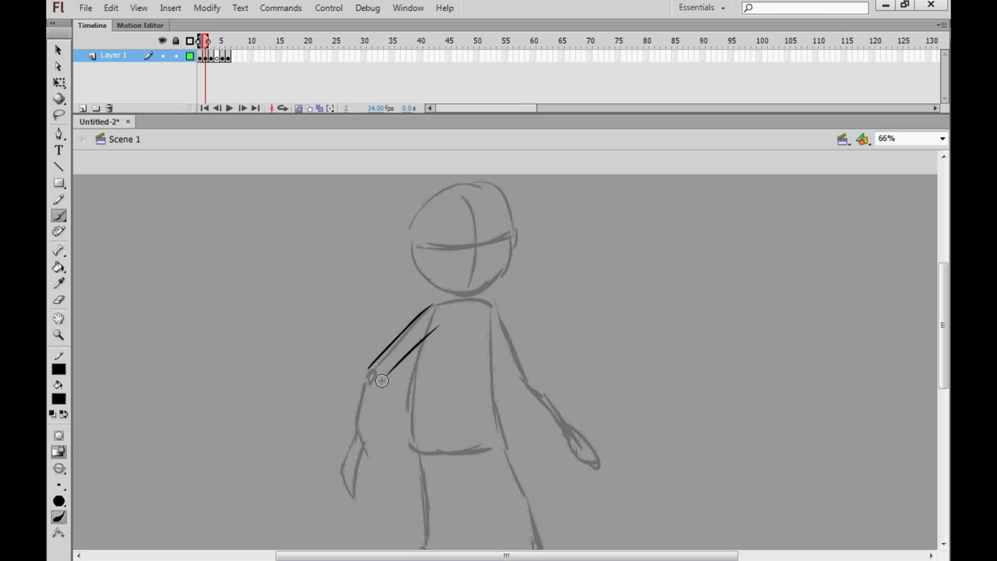
pyautogui.moveTo(385, 374)
pyautogui.mouseDown()
pyautogui.moveTo(353, 416)
pyautogui.moveTo(376, 434)
pyautogui.moveTo(382, 469)
pyautogui.moveTo(356, 477)
pyautogui.mouseUp()
pyautogui.moveTo(353, 433); pyautogui.dragTo(341, 477)
# Step: Start tracing clean arm and sleeve lines on frame 4 over the faded detailed sketch from frame 3
pyautogui.click(211, 58)
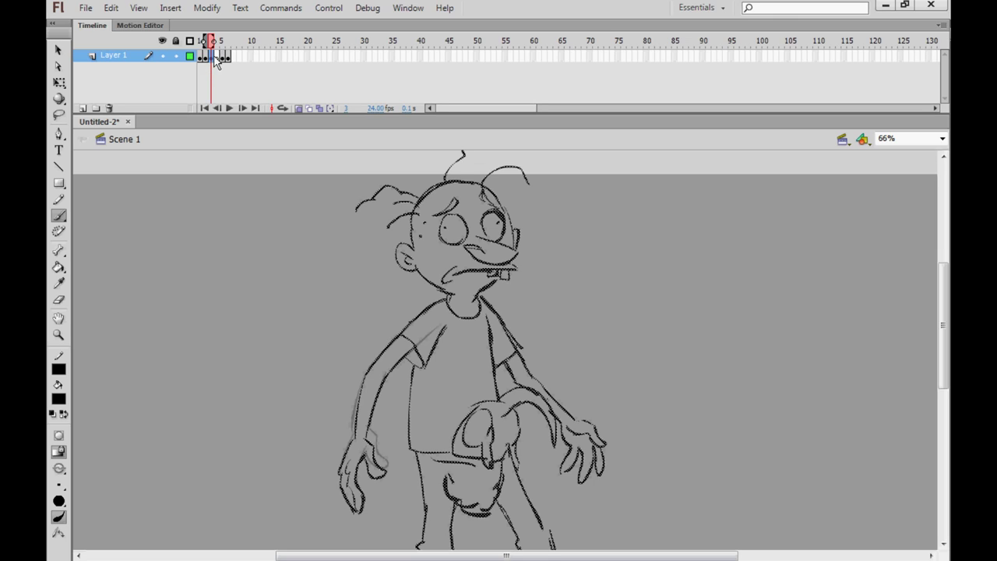
pyautogui.click(215, 56)
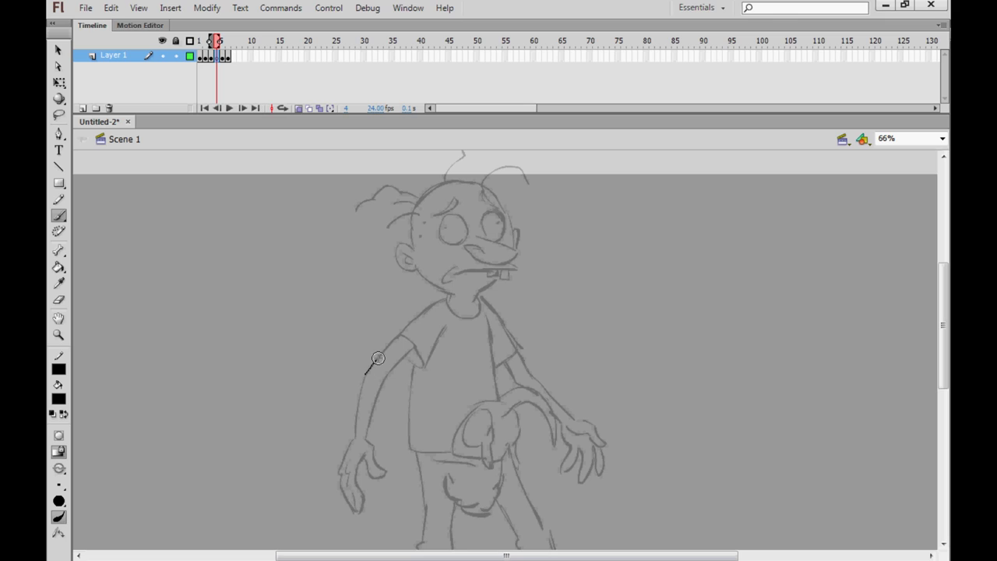
pyautogui.moveTo(400, 333)
pyautogui.mouseDown()
pyautogui.moveTo(366, 374)
pyautogui.moveTo(356, 429)
pyautogui.moveTo(366, 439)
pyautogui.moveTo(387, 373)
pyautogui.moveTo(382, 384)
pyautogui.moveTo(417, 346)
pyautogui.mouseUp()
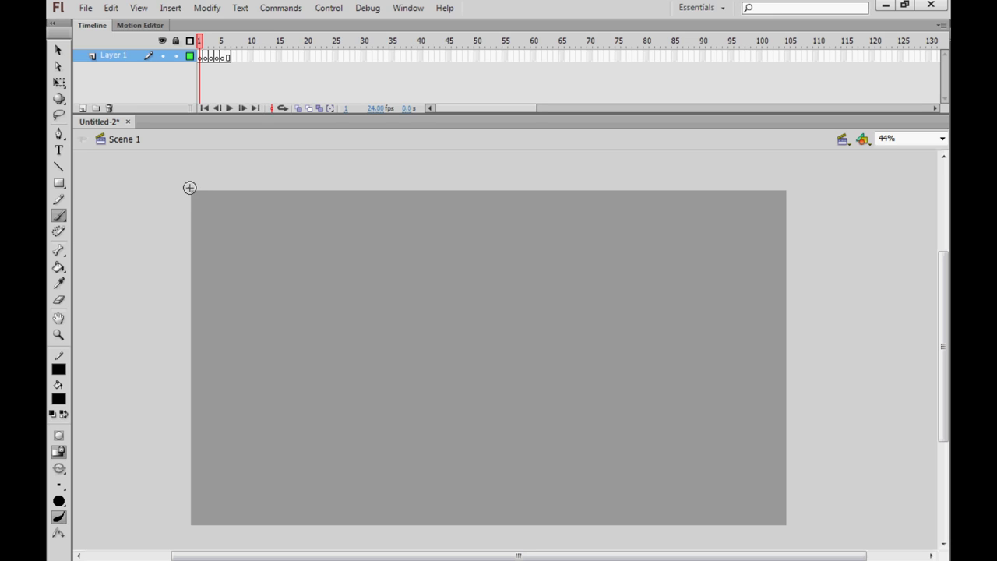
# Step: Outline the stage border on frame 1 and draw a striding stick figure's head, spine and legs inside it
pyautogui.moveTo(189, 187)
pyautogui.mouseDown()
pyautogui.moveTo(790, 193)
pyautogui.moveTo(794, 519)
pyautogui.moveTo(548, 508)
pyautogui.moveTo(241, 525)
pyautogui.moveTo(188, 512)
pyautogui.moveTo(194, 154)
pyautogui.moveTo(187, 196)
pyautogui.mouseUp()
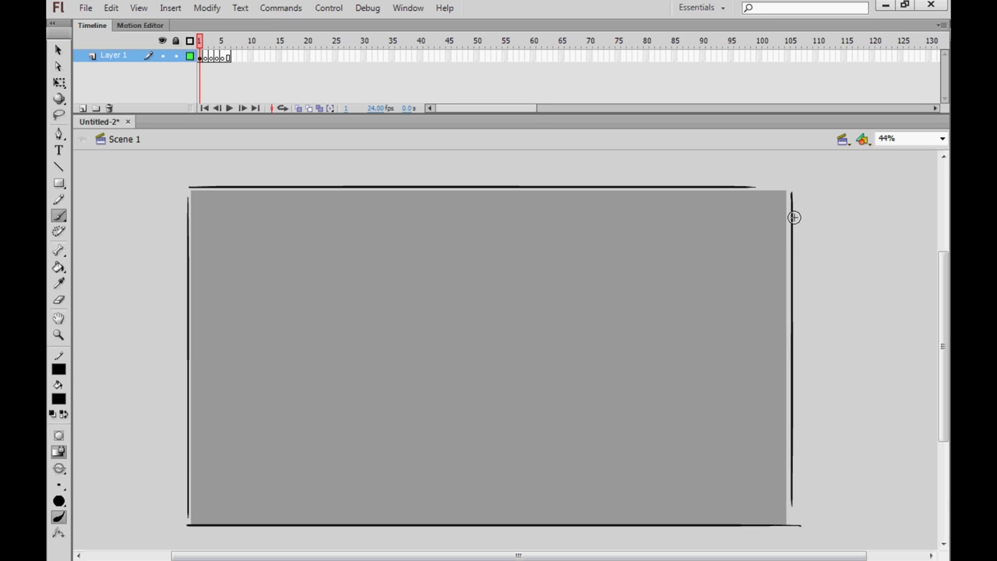
pyautogui.moveTo(514, 215)
pyautogui.mouseDown()
pyautogui.moveTo(476, 261)
pyautogui.moveTo(488, 224)
pyautogui.mouseUp()
pyautogui.moveTo(483, 298)
pyautogui.mouseDown()
pyautogui.moveTo(441, 383)
pyautogui.moveTo(451, 375)
pyautogui.moveTo(490, 450)
pyautogui.mouseUp()
pyautogui.moveTo(494, 448); pyautogui.dragTo(479, 494)
pyautogui.moveTo(449, 377)
pyautogui.mouseDown()
pyautogui.moveTo(428, 438)
pyautogui.moveTo(352, 499)
pyautogui.mouseUp()
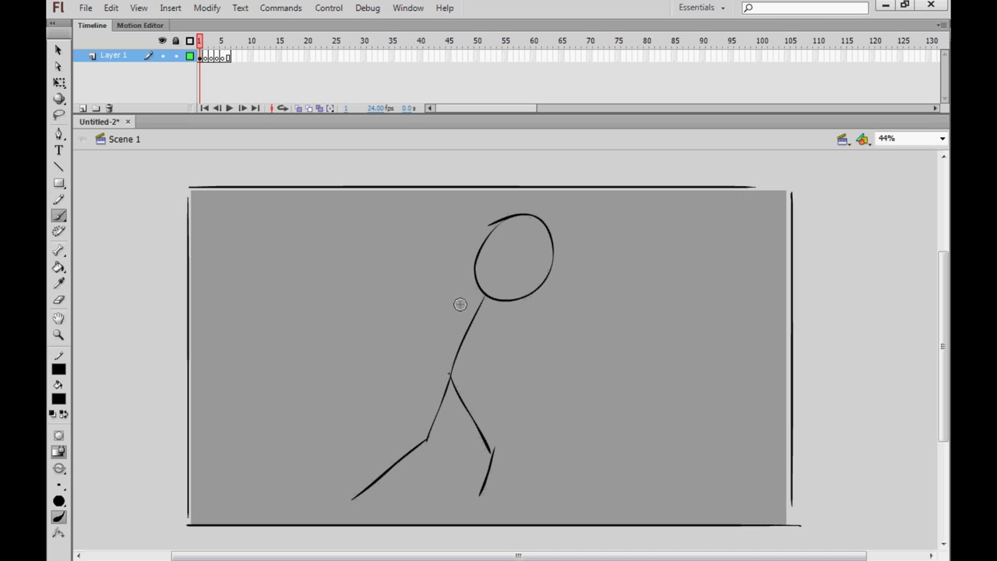
# Step: Add bent arms with hands and feet to the striding figure, and go over its head circle again
pyautogui.moveTo(482, 297); pyautogui.dragTo(421, 310)
pyautogui.moveTo(425, 309); pyautogui.dragTo(394, 350)
pyautogui.moveTo(483, 301)
pyautogui.mouseDown()
pyautogui.moveTo(479, 343)
pyautogui.moveTo(539, 382)
pyautogui.mouseUp()
pyautogui.moveTo(525, 232)
pyautogui.mouseDown()
pyautogui.moveTo(480, 270)
pyautogui.moveTo(516, 234)
pyautogui.mouseUp()
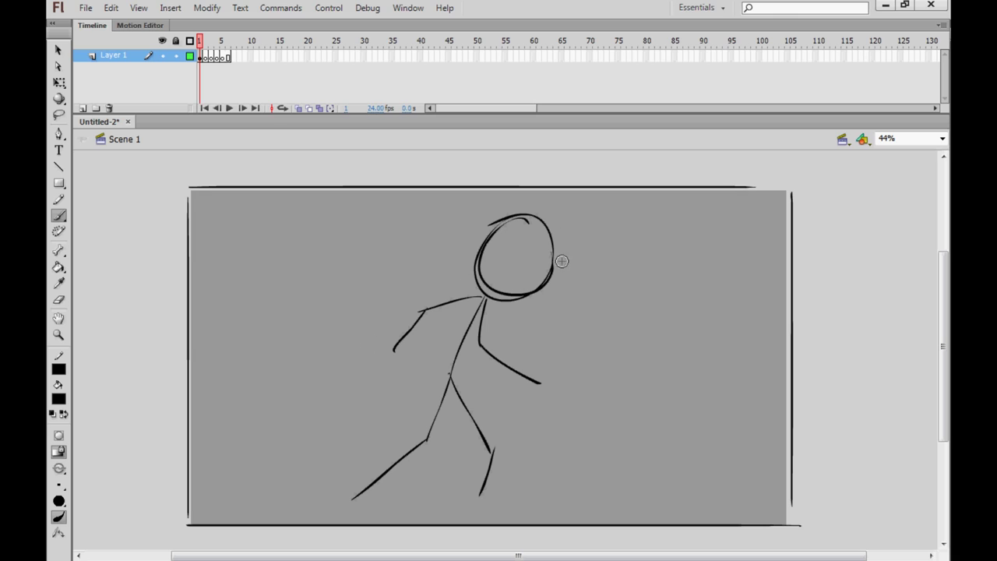
pyautogui.moveTo(397, 348)
pyautogui.mouseDown()
pyautogui.moveTo(383, 366)
pyautogui.moveTo(398, 374)
pyautogui.mouseUp()
pyautogui.moveTo(351, 490); pyautogui.dragTo(381, 499)
pyautogui.moveTo(484, 493); pyautogui.dragTo(471, 504)
pyautogui.moveTo(534, 381)
pyautogui.mouseDown()
pyautogui.moveTo(564, 395)
pyautogui.moveTo(538, 383)
pyautogui.mouseUp()
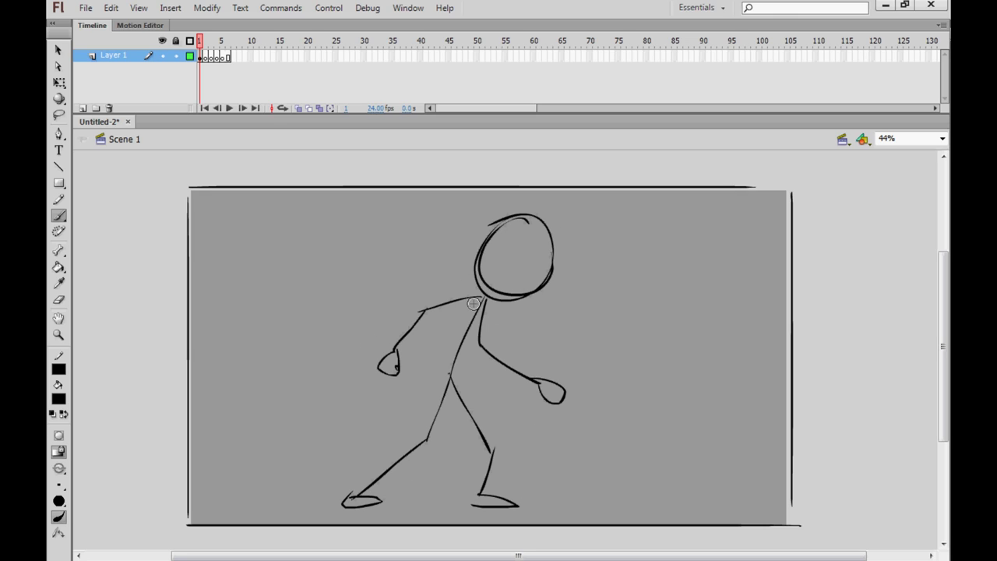
# Step: Build a tapered torso shape around the striding figure's spine
pyautogui.moveTo(456, 304)
pyautogui.mouseDown()
pyautogui.moveTo(448, 346)
pyautogui.moveTo(447, 386)
pyautogui.mouseUp()
pyautogui.moveTo(447, 386)
pyautogui.mouseDown()
pyautogui.moveTo(502, 319)
pyautogui.moveTo(486, 298)
pyautogui.mouseUp()
pyautogui.moveTo(444, 374)
pyautogui.mouseDown()
pyautogui.moveTo(491, 341)
pyautogui.moveTo(497, 297)
pyautogui.mouseUp()
pyautogui.moveTo(503, 307); pyautogui.dragTo(467, 370)
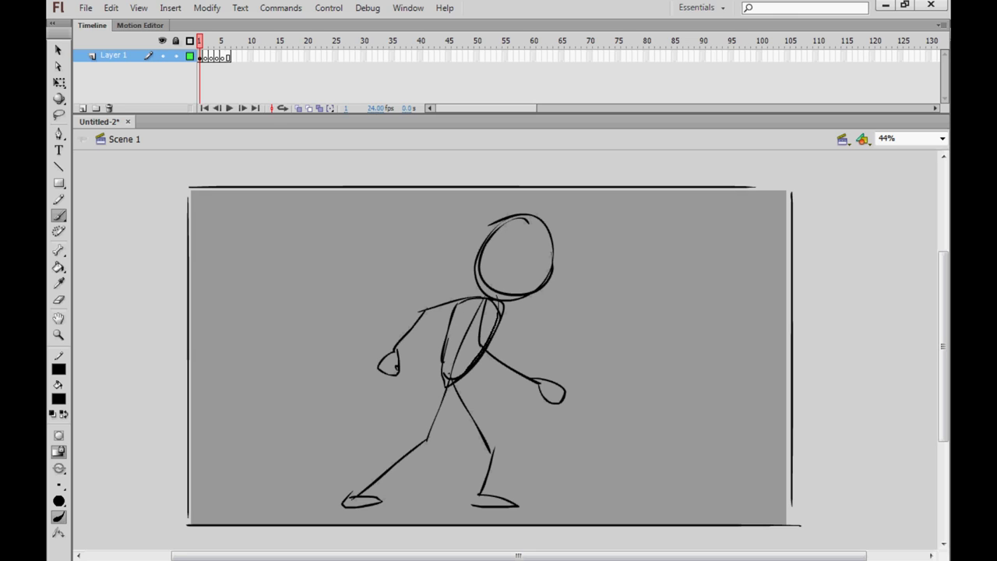
# Step: Add curved face guidelines to the figure's head, and draw its pelvis ellipse, thighs and knee joints
pyautogui.moveTo(532, 218); pyautogui.dragTo(511, 288)
pyautogui.moveTo(486, 252); pyautogui.dragTo(550, 268)
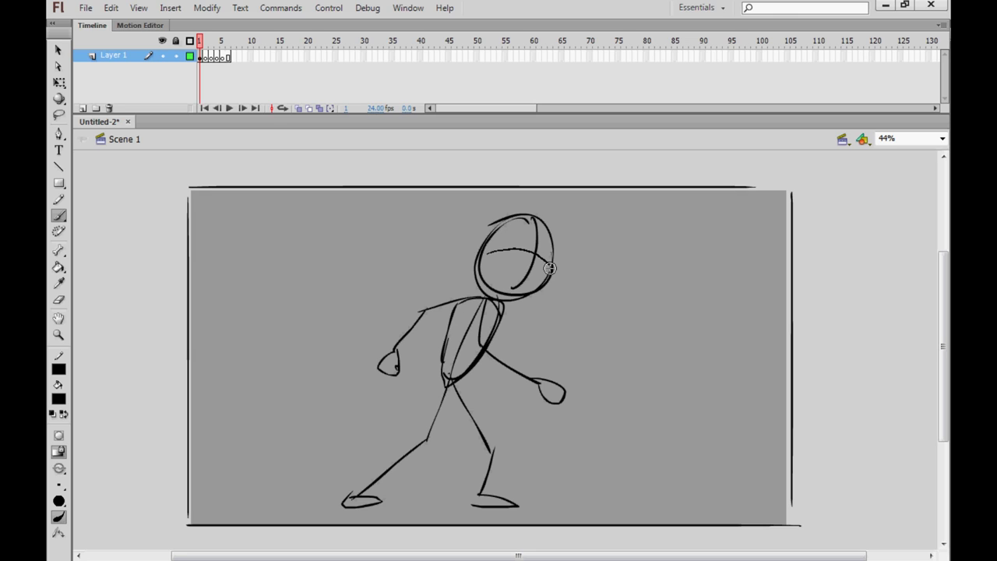
pyautogui.moveTo(488, 228); pyautogui.dragTo(551, 251)
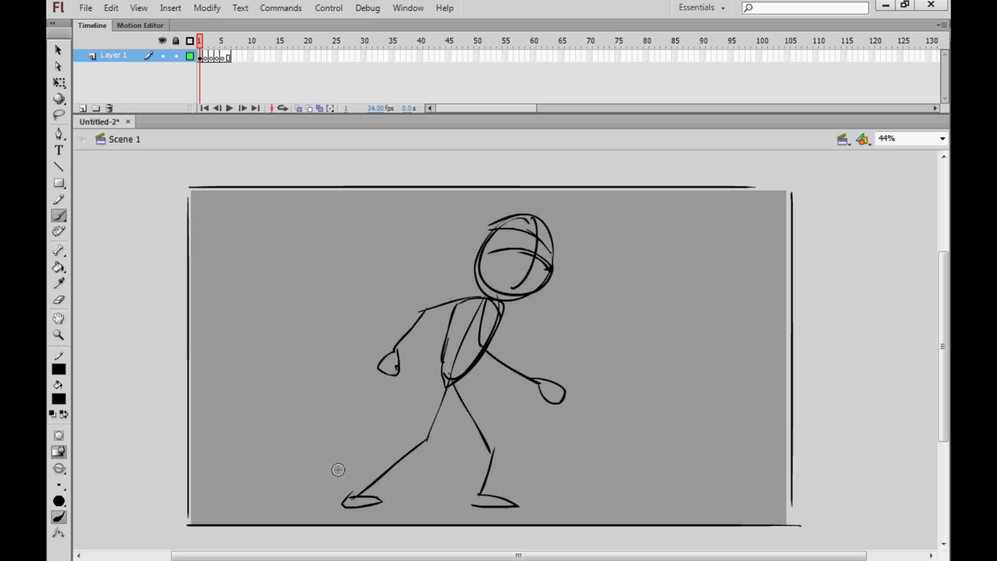
pyautogui.moveTo(444, 376)
pyautogui.mouseDown()
pyautogui.moveTo(453, 393)
pyautogui.moveTo(408, 452)
pyautogui.mouseUp()
pyautogui.moveTo(458, 392); pyautogui.dragTo(493, 450)
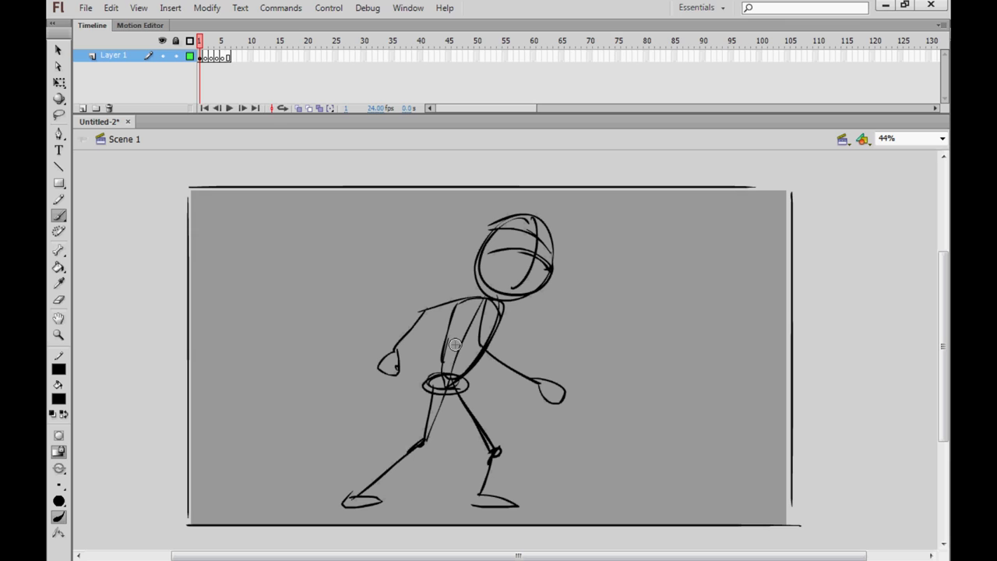
# Step: Turn on onion skinning and sketch the shoulder and bent rear arm over the faded figure on frame 2
pyautogui.press('.')
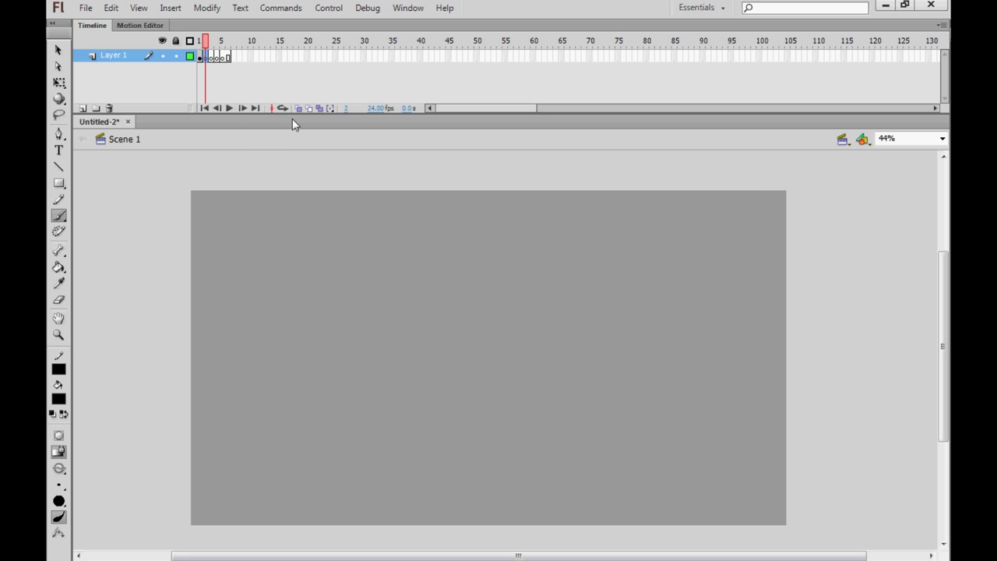
pyautogui.click(298, 108)
pyautogui.moveTo(399, 353)
pyautogui.mouseDown()
pyautogui.moveTo(431, 316)
pyautogui.moveTo(396, 343)
pyautogui.moveTo(426, 302)
pyautogui.moveTo(483, 291)
pyautogui.mouseUp()
pyautogui.moveTo(434, 315); pyautogui.dragTo(478, 308)
pyautogui.moveTo(401, 352)
pyautogui.mouseDown()
pyautogui.moveTo(403, 374)
pyautogui.moveTo(388, 362)
pyautogui.mouseUp()
# Step: Clear the drawings on frames 2 and 1
pyautogui.click(206, 58)
pyautogui.press('Delete')
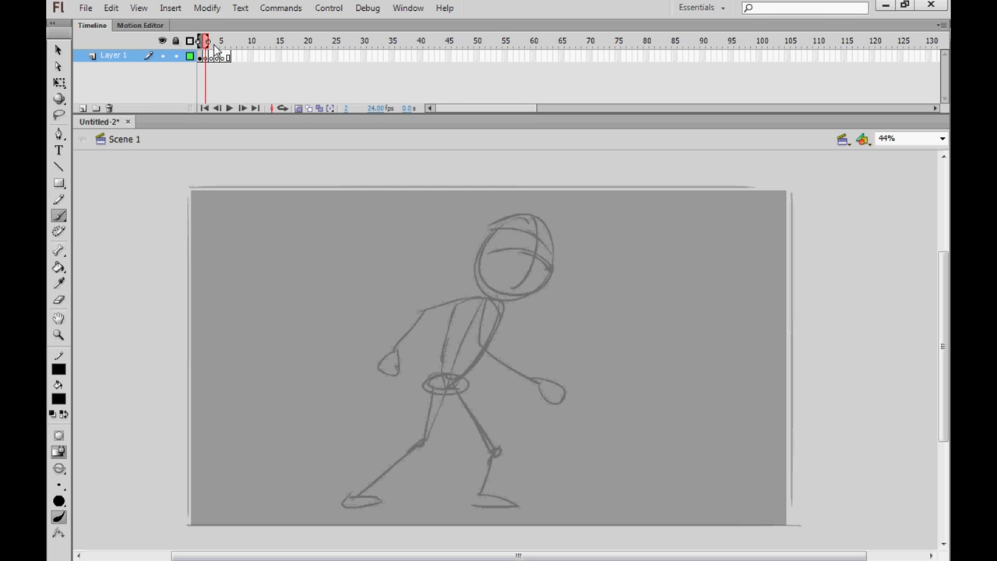
pyautogui.click(201, 58)
pyautogui.press('Delete')
pyautogui.moveTo(453, 500)
pyautogui.mouseDown()
pyautogui.moveTo(491, 497)
pyautogui.moveTo(471, 496)
pyautogui.mouseUp()
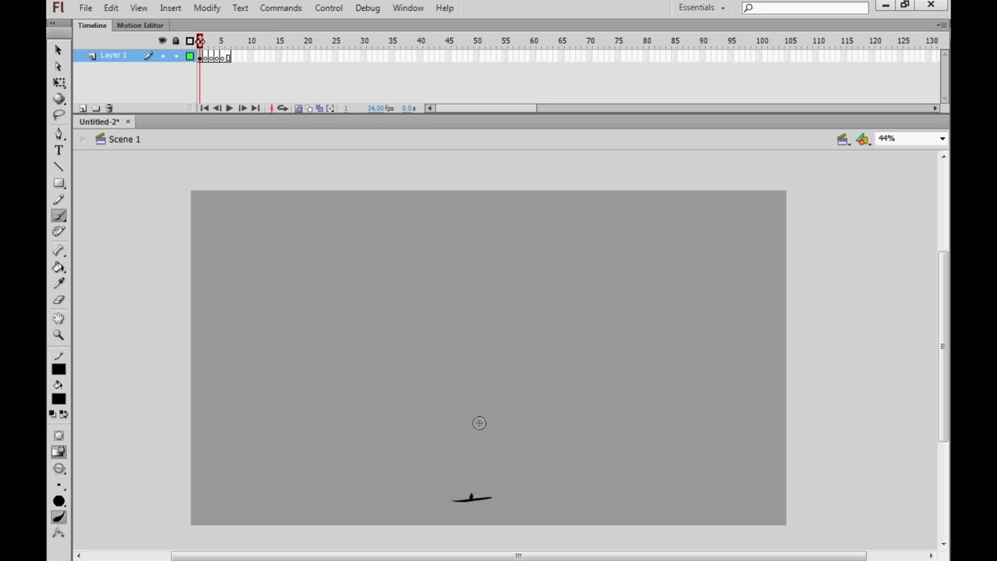
pyautogui.moveTo(478, 485); pyautogui.dragTo(491, 473)
pyautogui.click(201, 56)
pyautogui.press('Delete')
# Step: Draw a large rounded head on frame 1 with a curved vertical centre line and a curved double eye line
pyautogui.moveTo(595, 283)
pyautogui.mouseDown()
pyautogui.moveTo(375, 268)
pyautogui.moveTo(370, 385)
pyautogui.mouseUp()
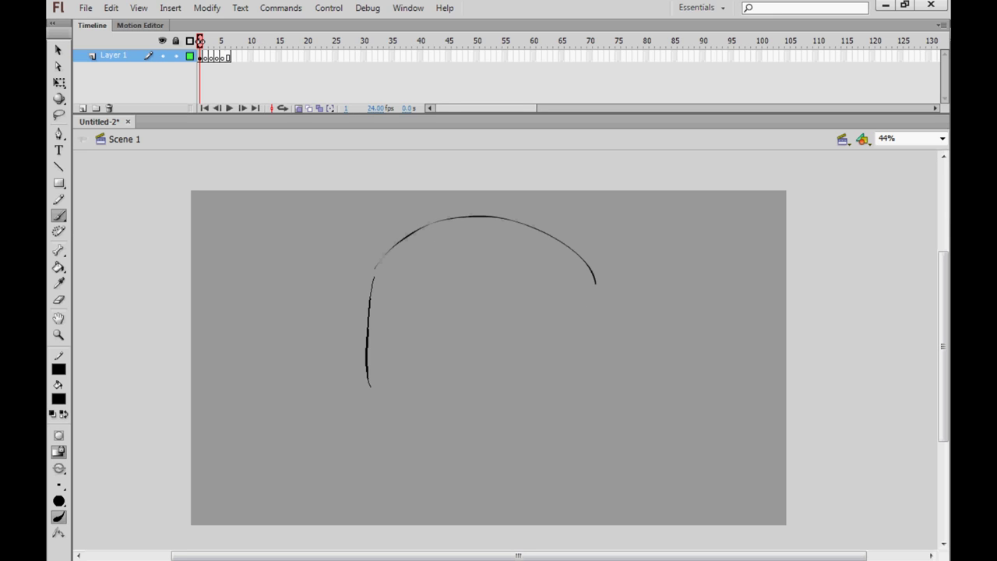
pyautogui.moveTo(366, 334)
pyautogui.mouseDown()
pyautogui.moveTo(562, 415)
pyautogui.moveTo(581, 408)
pyautogui.mouseUp()
pyautogui.moveTo(592, 297); pyautogui.dragTo(590, 397)
pyautogui.moveTo(530, 225); pyautogui.dragTo(605, 350)
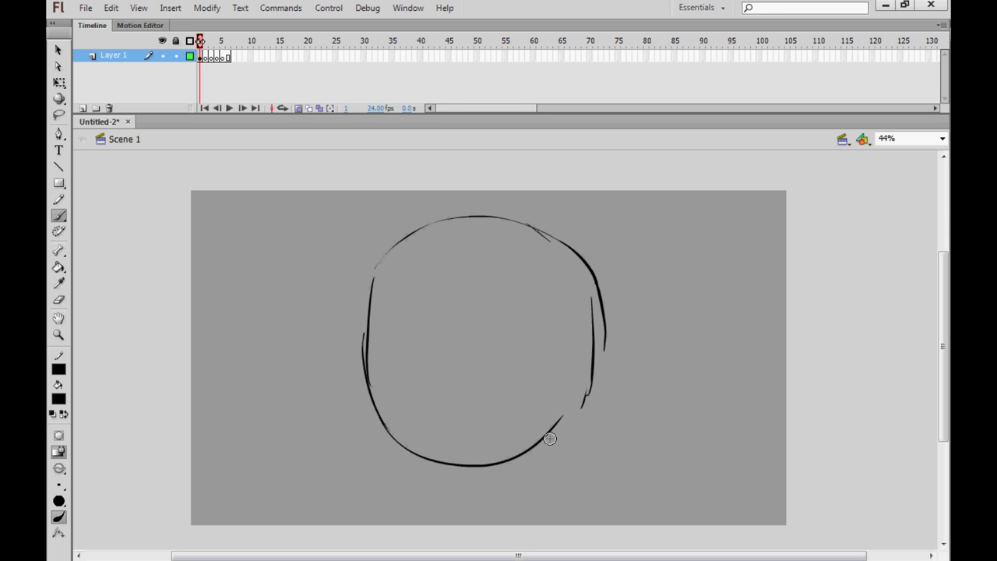
pyautogui.moveTo(467, 222); pyautogui.dragTo(506, 415)
pyautogui.moveTo(404, 368)
pyautogui.mouseDown()
pyautogui.moveTo(438, 345)
pyautogui.moveTo(586, 315)
pyautogui.mouseUp()
pyautogui.moveTo(436, 343); pyautogui.dragTo(585, 317)
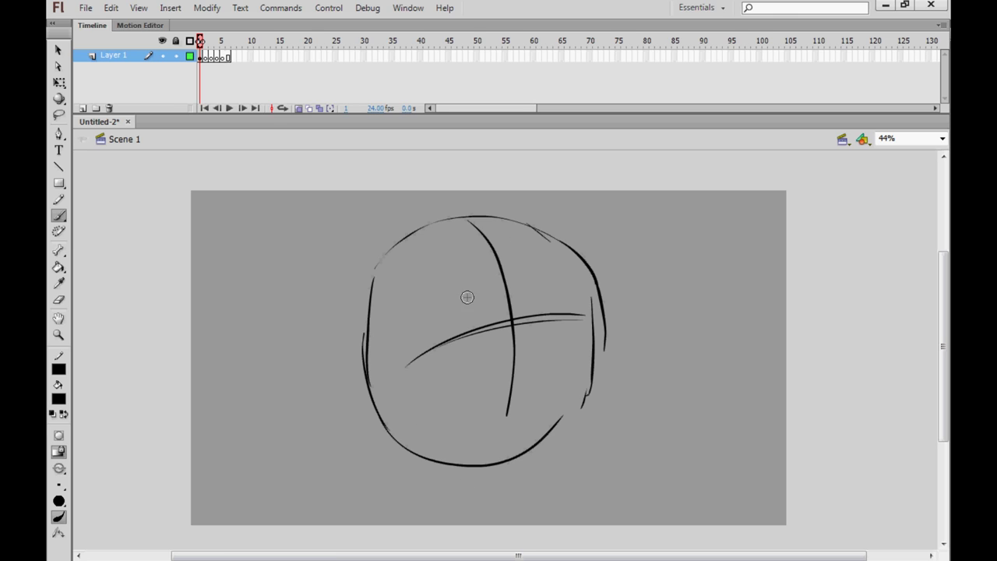
# Step: Draw two round eyes with small pupils along the eye line and a rounded nose protruding past the head outline
pyautogui.moveTo(440, 307)
pyautogui.mouseDown()
pyautogui.moveTo(454, 302)
pyautogui.moveTo(496, 338)
pyautogui.mouseUp()
pyautogui.moveTo(532, 298)
pyautogui.mouseDown()
pyautogui.moveTo(565, 324)
pyautogui.moveTo(565, 350)
pyautogui.moveTo(564, 317)
pyautogui.mouseUp()
pyautogui.moveTo(479, 330); pyautogui.dragTo(486, 326)
pyautogui.moveTo(535, 351)
pyautogui.mouseDown()
pyautogui.moveTo(625, 340)
pyautogui.moveTo(530, 379)
pyautogui.mouseUp()
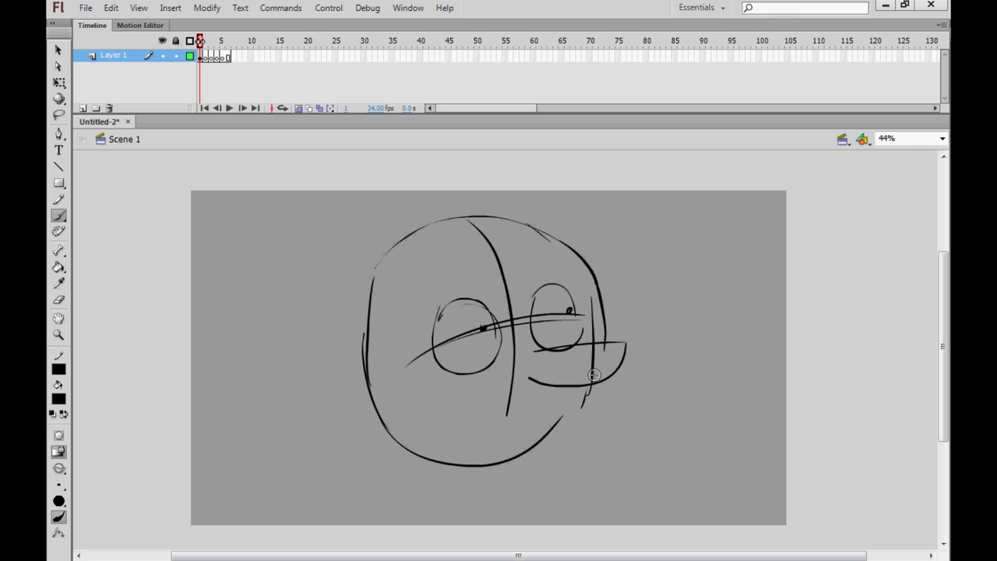
# Step: Add the mouth, a swept hair tuft, the ear and neck lines to the rough head on frame 1
pyautogui.moveTo(481, 426)
pyautogui.mouseDown()
pyautogui.moveTo(564, 403)
pyautogui.moveTo(560, 419)
pyautogui.mouseUp()
pyautogui.moveTo(598, 334)
pyautogui.mouseDown()
pyautogui.moveTo(565, 254)
pyautogui.moveTo(447, 220)
pyautogui.moveTo(538, 186)
pyautogui.moveTo(502, 232)
pyautogui.mouseUp()
pyautogui.moveTo(537, 224); pyautogui.dragTo(457, 242)
pyautogui.moveTo(363, 347)
pyautogui.mouseDown()
pyautogui.moveTo(356, 401)
pyautogui.moveTo(369, 407)
pyautogui.mouseUp()
pyautogui.moveTo(440, 472); pyautogui.dragTo(526, 453)
pyautogui.moveTo(528, 454); pyautogui.dragTo(485, 491)
# Step: On frame 2, draw the detailed ear, back of the head and swept hair over the onion-skinned rough head
pyautogui.click(204, 56)
pyautogui.press('F7')
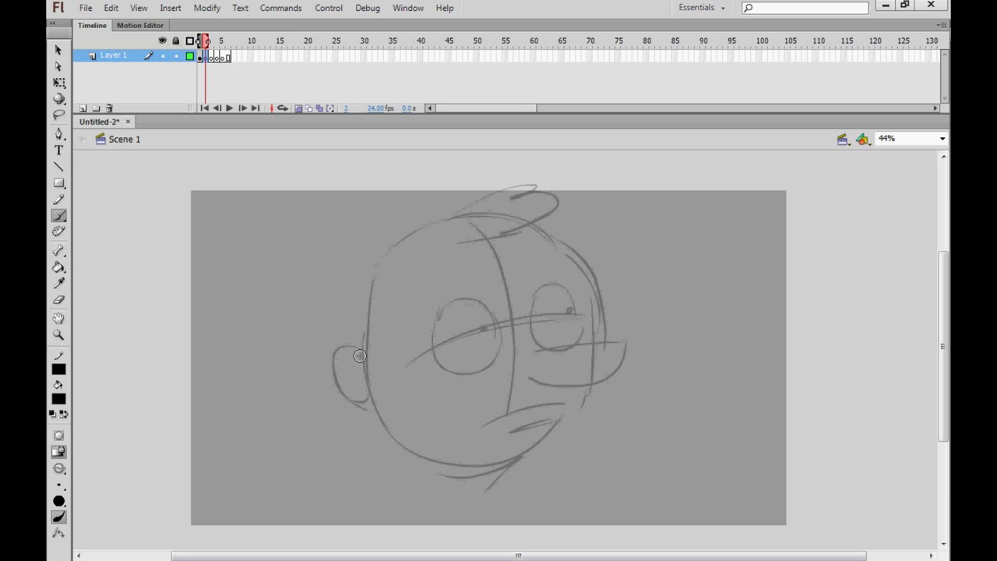
pyautogui.moveTo(377, 361)
pyautogui.mouseDown()
pyautogui.moveTo(348, 346)
pyautogui.moveTo(371, 405)
pyautogui.mouseUp()
pyautogui.moveTo(338, 368)
pyautogui.mouseDown()
pyautogui.moveTo(377, 389)
pyautogui.moveTo(385, 250)
pyautogui.moveTo(526, 174)
pyautogui.moveTo(530, 218)
pyautogui.moveTo(430, 243)
pyautogui.mouseUp()
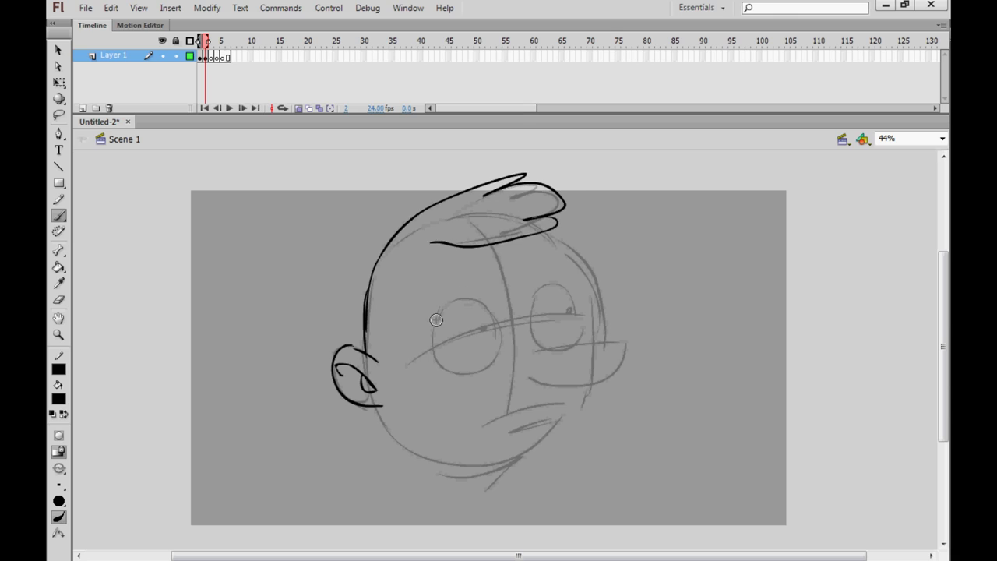
# Step: Draw both round eyes with pupils, the front edge of the face and the pointed nose over the faded sketch
pyautogui.moveTo(477, 295)
pyautogui.mouseDown()
pyautogui.moveTo(430, 331)
pyautogui.moveTo(499, 347)
pyautogui.mouseUp()
pyautogui.moveTo(497, 310)
pyautogui.mouseDown()
pyautogui.moveTo(497, 355)
pyautogui.moveTo(490, 328)
pyautogui.mouseUp()
pyautogui.moveTo(545, 343); pyautogui.dragTo(552, 283)
pyautogui.moveTo(540, 286)
pyautogui.mouseDown()
pyautogui.moveTo(590, 310)
pyautogui.moveTo(582, 341)
pyautogui.mouseUp()
pyautogui.click(580, 310)
pyautogui.moveTo(569, 232); pyautogui.dragTo(604, 332)
pyautogui.moveTo(536, 352)
pyautogui.mouseDown()
pyautogui.moveTo(639, 337)
pyautogui.moveTo(514, 375)
pyautogui.mouseUp()
# Step: Draw the cheek and jaw lines, then the neck with a rounded collar below the head
pyautogui.moveTo(602, 395); pyautogui.dragTo(552, 450)
pyautogui.moveTo(377, 426); pyautogui.dragTo(511, 455)
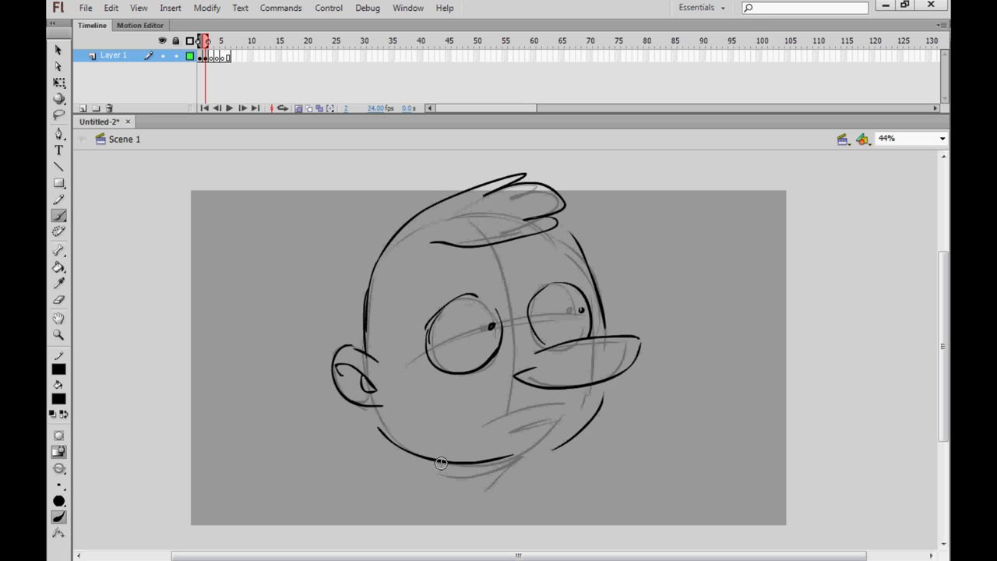
pyautogui.moveTo(423, 458); pyautogui.dragTo(414, 495)
pyautogui.moveTo(490, 469); pyautogui.dragTo(483, 508)
pyautogui.moveTo(411, 487); pyautogui.dragTo(451, 535)
pyautogui.moveTo(487, 496); pyautogui.dragTo(479, 536)
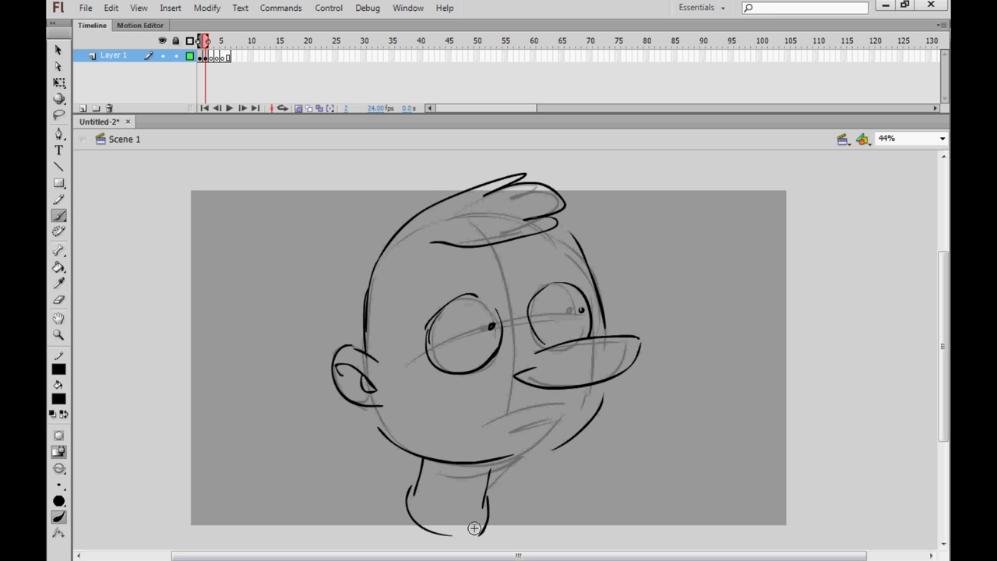
# Step: Add the shoulder lines beside the collar and draw the mouth below the nose
pyautogui.moveTo(404, 492); pyautogui.dragTo(364, 527)
pyautogui.moveTo(492, 497); pyautogui.dragTo(529, 537)
pyautogui.moveTo(474, 419); pyautogui.dragTo(573, 416)
pyautogui.moveTo(511, 431); pyautogui.dragTo(572, 422)
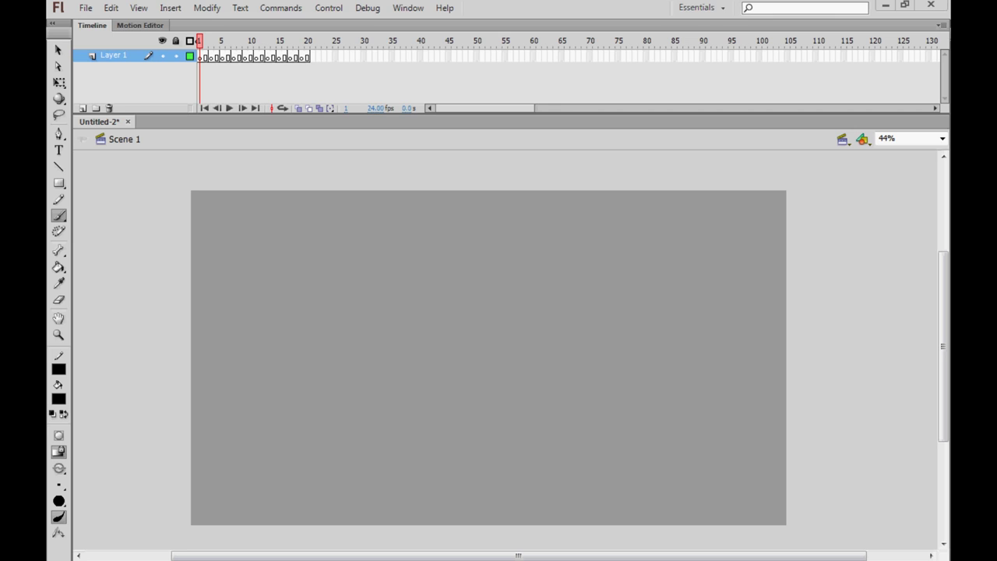
# Step: Draw a new rounded head outline with an ear at its back on frame 1
pyautogui.moveTo(545, 281)
pyautogui.mouseDown()
pyautogui.moveTo(467, 271)
pyautogui.moveTo(431, 334)
pyautogui.moveTo(428, 392)
pyautogui.mouseUp()
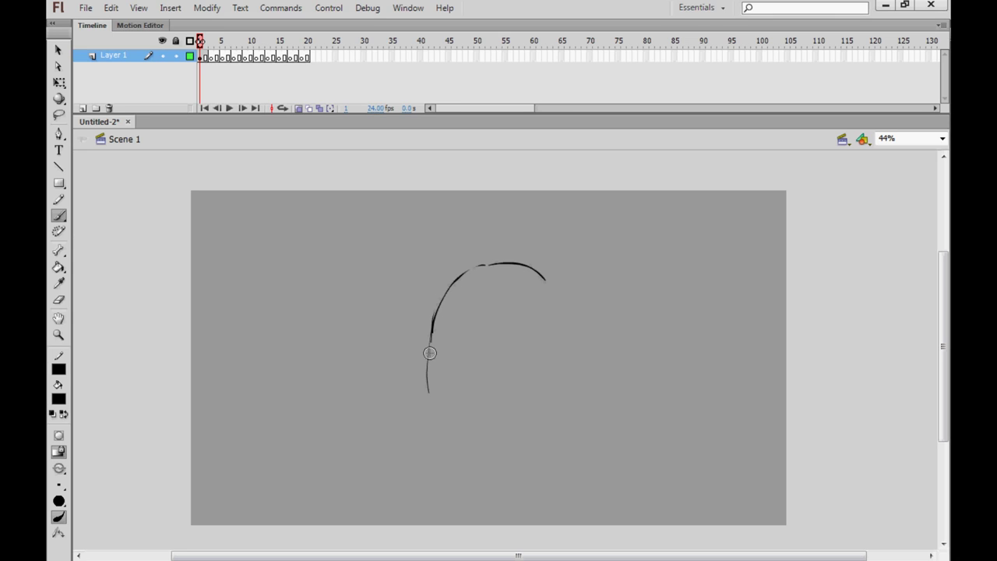
pyautogui.moveTo(430, 353)
pyautogui.mouseDown()
pyautogui.moveTo(459, 436)
pyautogui.moveTo(495, 451)
pyautogui.moveTo(490, 442)
pyautogui.moveTo(559, 413)
pyautogui.moveTo(576, 374)
pyautogui.moveTo(589, 379)
pyautogui.moveTo(589, 346)
pyautogui.moveTo(568, 291)
pyautogui.mouseUp()
pyautogui.moveTo(586, 325)
pyautogui.mouseDown()
pyautogui.moveTo(568, 291)
pyautogui.moveTo(542, 269)
pyautogui.mouseUp()
pyautogui.moveTo(566, 287); pyautogui.dragTo(515, 264)
pyautogui.moveTo(446, 296)
pyautogui.mouseDown()
pyautogui.moveTo(429, 327)
pyautogui.moveTo(433, 398)
pyautogui.mouseUp()
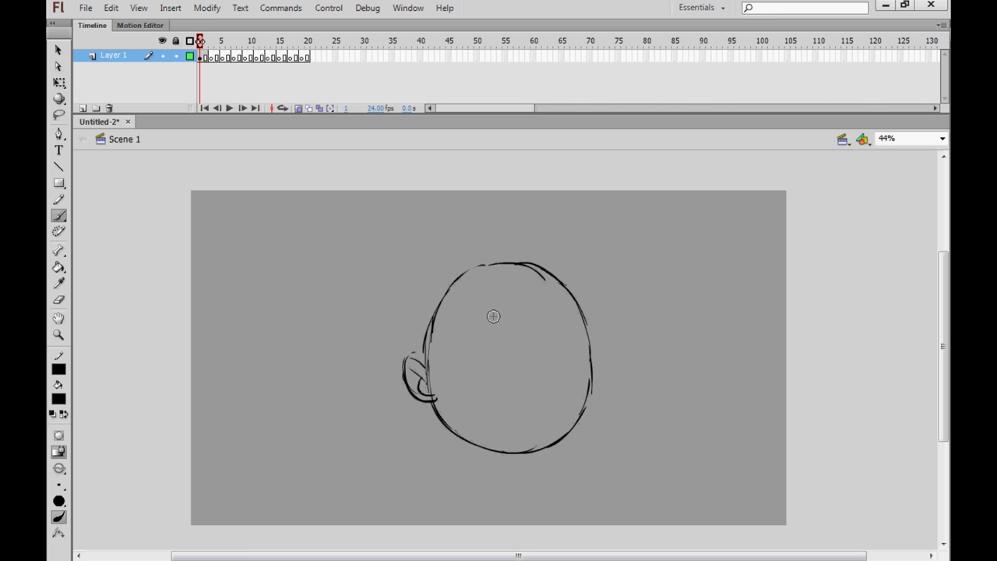
# Step: Draw the near eye as a double-lined oval with a small pupil inside the head
pyautogui.moveTo(493, 316); pyautogui.dragTo(484, 371)
pyautogui.moveTo(470, 328); pyautogui.dragTo(486, 376)
pyautogui.moveTo(477, 323)
pyautogui.mouseDown()
pyautogui.moveTo(508, 370)
pyautogui.moveTo(514, 351)
pyautogui.moveTo(486, 382)
pyautogui.mouseUp()
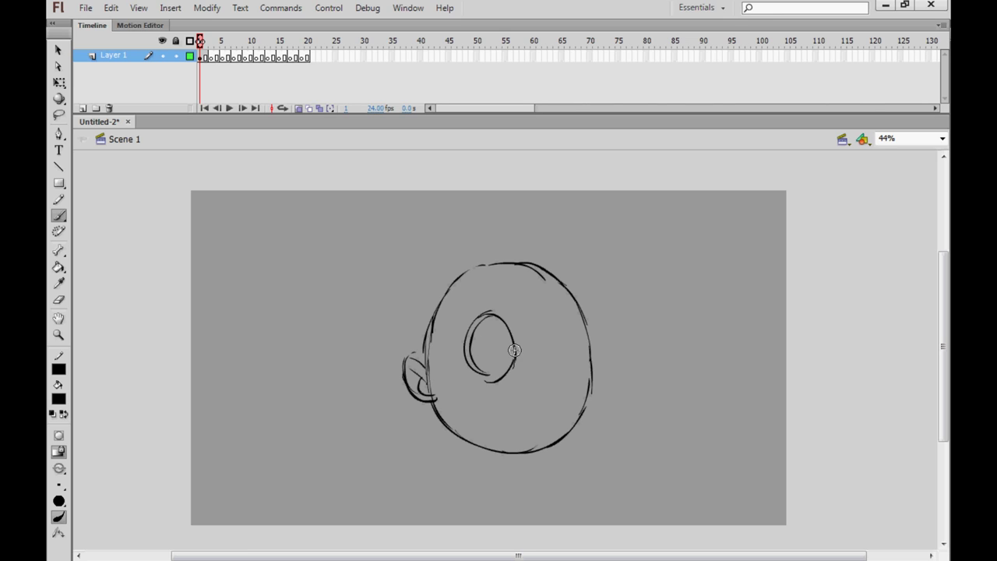
pyautogui.moveTo(515, 341)
pyautogui.mouseDown()
pyautogui.moveTo(511, 369)
pyautogui.moveTo(492, 379)
pyautogui.mouseUp()
pyautogui.moveTo(548, 355); pyautogui.dragTo(625, 349)
pyautogui.moveTo(624, 352)
pyautogui.mouseDown()
pyautogui.moveTo(599, 382)
pyautogui.moveTo(564, 389)
pyautogui.mouseUp()
pyautogui.hotkey('ctrl', 'z')
pyautogui.hotkey('ctrl', 'z')
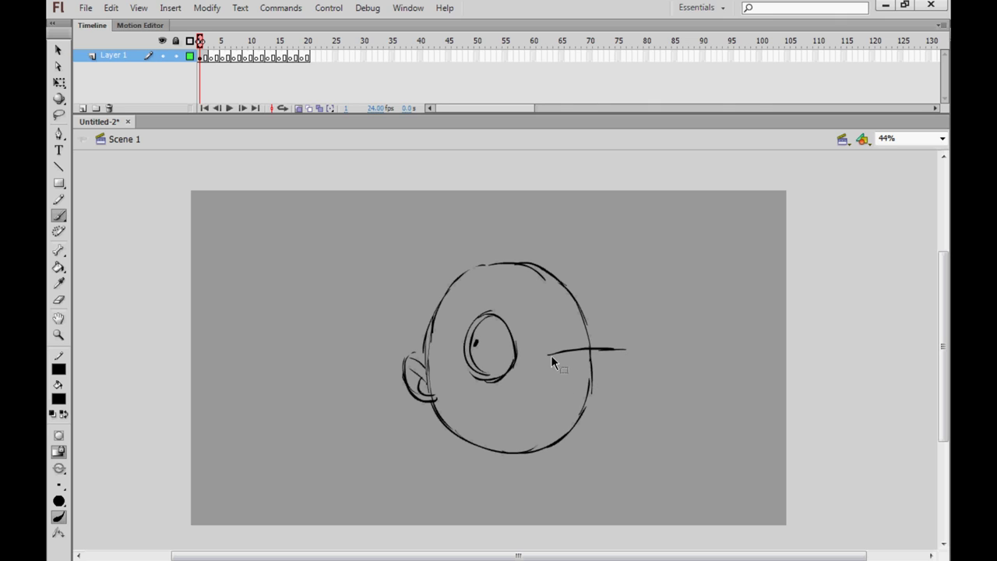
pyautogui.hotkey('ctrl', 'z')
pyautogui.hotkey('ctrl', 'z')
# Step: Draw a long pointed nose extending past the face and a wide frowning mouth beneath it
pyautogui.moveTo(542, 354); pyautogui.dragTo(624, 381)
pyautogui.moveTo(629, 384)
pyautogui.mouseDown()
pyautogui.moveTo(594, 400)
pyautogui.moveTo(554, 399)
pyautogui.mouseUp()
pyautogui.moveTo(578, 400); pyautogui.dragTo(530, 379)
pyautogui.moveTo(560, 374)
pyautogui.mouseDown()
pyautogui.moveTo(529, 370)
pyautogui.moveTo(588, 388)
pyautogui.moveTo(572, 385)
pyautogui.moveTo(565, 369)
pyautogui.moveTo(539, 370)
pyautogui.moveTo(622, 401)
pyautogui.mouseUp()
pyautogui.hotkey('ctrl', 'z')
pyautogui.moveTo(624, 402)
pyautogui.mouseDown()
pyautogui.moveTo(509, 406)
pyautogui.moveTo(489, 419)
pyautogui.mouseUp()
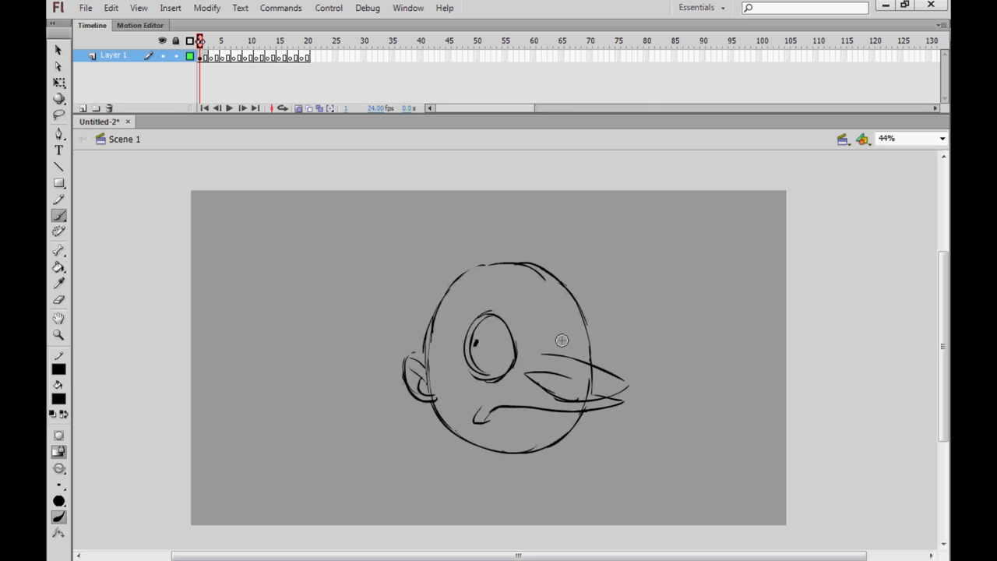
# Step: Draw the far eye with its pupil and two square teeth hanging from the upper lip
pyautogui.moveTo(569, 303)
pyautogui.mouseDown()
pyautogui.moveTo(566, 350)
pyautogui.moveTo(567, 302)
pyautogui.moveTo(589, 339)
pyautogui.mouseUp()
pyautogui.click(580, 328)
pyautogui.moveTo(535, 408)
pyautogui.mouseDown()
pyautogui.moveTo(542, 424)
pyautogui.moveTo(554, 410)
pyautogui.mouseUp()
pyautogui.moveTo(586, 410)
pyautogui.mouseDown()
pyautogui.moveTo(592, 422)
pyautogui.moveTo(604, 409)
pyautogui.mouseUp()
# Step: Draw the neck and sloping shoulders, then add worried eyebrows above both eyes
pyautogui.moveTo(459, 441)
pyautogui.mouseDown()
pyautogui.moveTo(456, 458)
pyautogui.moveTo(498, 467)
pyautogui.mouseUp()
pyautogui.moveTo(456, 443)
pyautogui.mouseDown()
pyautogui.moveTo(458, 458)
pyautogui.moveTo(496, 473)
pyautogui.moveTo(403, 529)
pyautogui.mouseUp()
pyautogui.moveTo(503, 468); pyautogui.dragTo(532, 537)
pyautogui.moveTo(463, 320)
pyautogui.mouseDown()
pyautogui.moveTo(505, 294)
pyautogui.moveTo(464, 320)
pyautogui.moveTo(558, 290)
pyautogui.mouseUp()
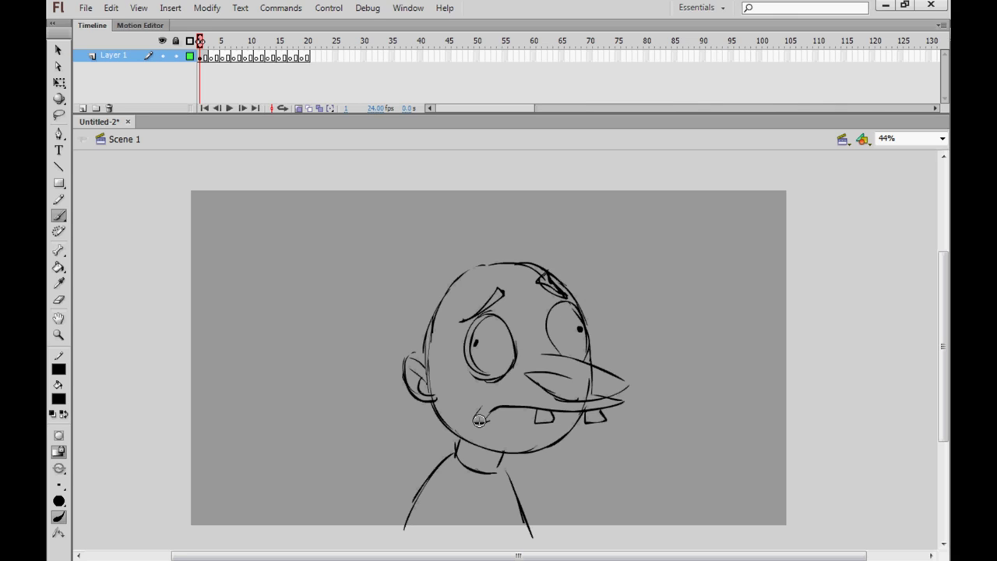
# Step: On frame 3, draw the lowered, squashed head outline with both ears over the faded first pose
pyautogui.click(214, 54)
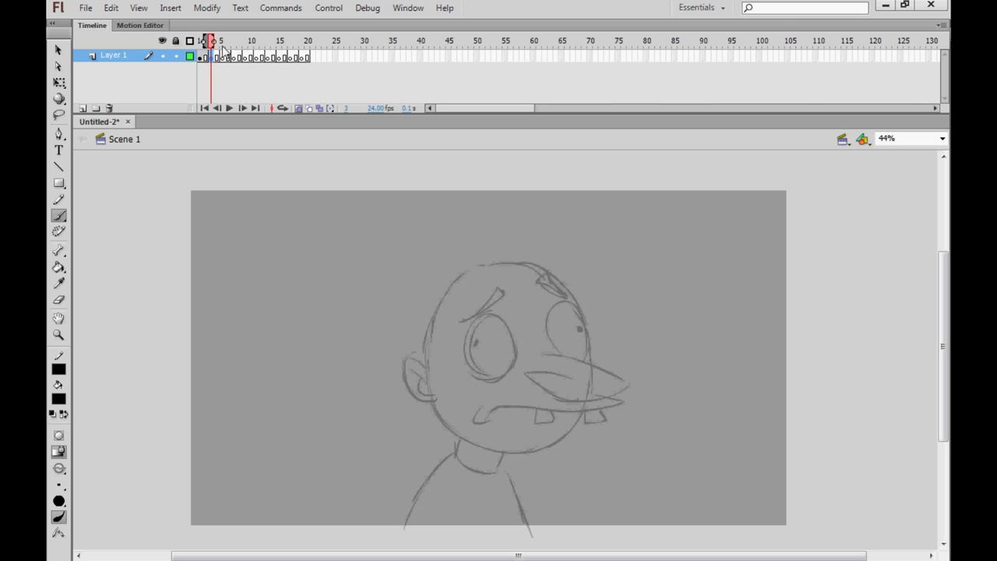
pyautogui.moveTo(434, 387); pyautogui.dragTo(420, 370)
pyautogui.moveTo(409, 411); pyautogui.dragTo(434, 410)
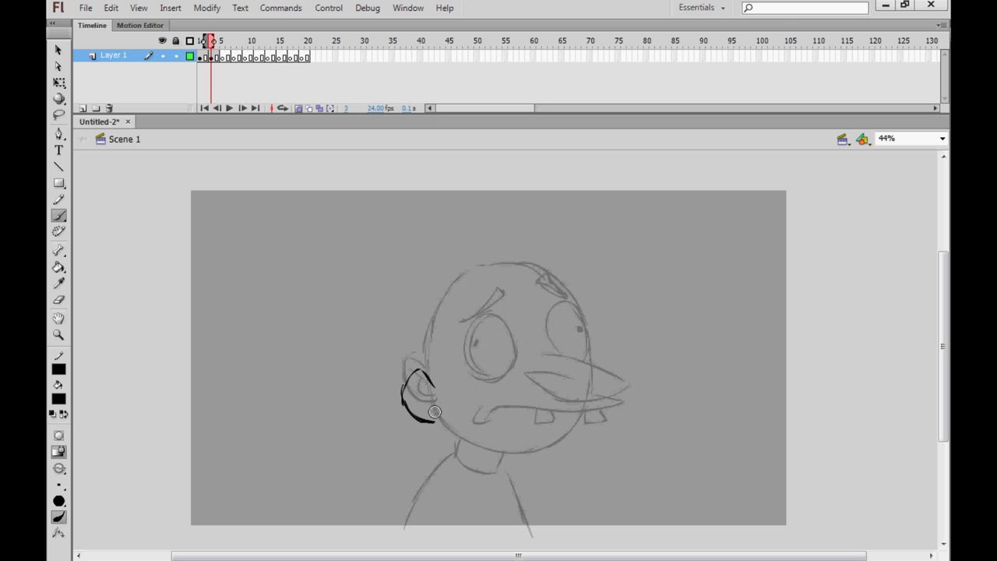
pyautogui.hotkey('ctrl', 'z')
pyautogui.hotkey('ctrl', 'z')
pyautogui.moveTo(418, 370)
pyautogui.mouseDown()
pyautogui.moveTo(408, 403)
pyautogui.moveTo(440, 343)
pyautogui.moveTo(483, 311)
pyautogui.moveTo(580, 327)
pyautogui.moveTo(585, 355)
pyautogui.mouseUp()
pyautogui.moveTo(428, 416)
pyautogui.mouseDown()
pyautogui.moveTo(448, 459)
pyautogui.moveTo(466, 470)
pyautogui.moveTo(570, 466)
pyautogui.mouseUp()
pyautogui.moveTo(585, 354); pyautogui.dragTo(582, 449)
pyautogui.moveTo(599, 405); pyautogui.dragTo(585, 452)
pyautogui.moveTo(558, 471); pyautogui.dragTo(600, 398)
pyautogui.press(',')
pyautogui.press('.')
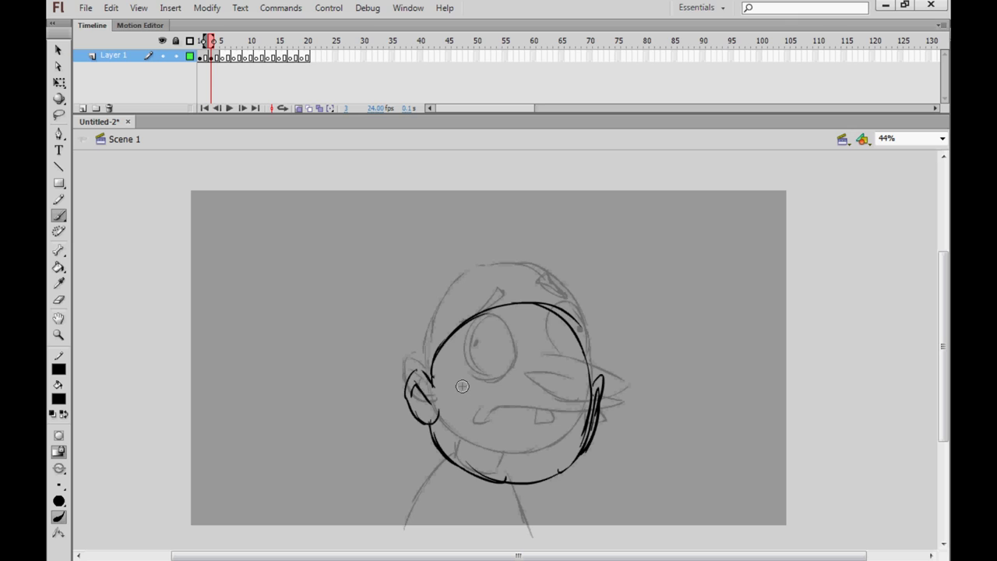
# Step: Draw the narrowed eyes and pointed nose low on the squashed head, flipping between frames to compare the poses
pyautogui.moveTo(467, 380)
pyautogui.mouseDown()
pyautogui.moveTo(459, 404)
pyautogui.moveTo(480, 413)
pyautogui.moveTo(508, 407)
pyautogui.moveTo(517, 425)
pyautogui.moveTo(594, 402)
pyautogui.moveTo(633, 406)
pyautogui.moveTo(549, 445)
pyautogui.moveTo(527, 436)
pyautogui.mouseUp()
pyautogui.press(',')
pyautogui.press('.')
pyautogui.moveTo(529, 435); pyautogui.dragTo(567, 424)
pyautogui.press(',')
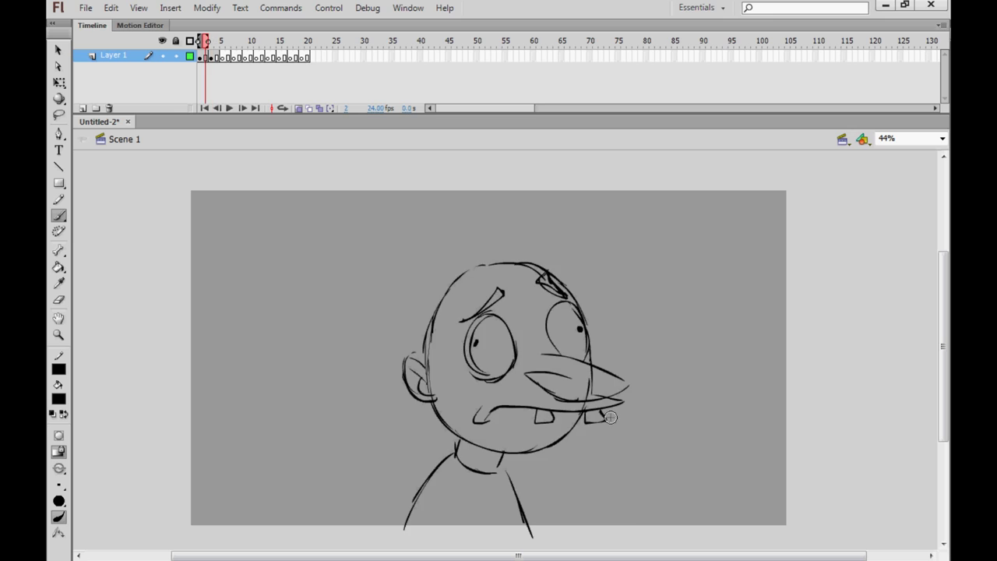
pyautogui.press('.')
pyautogui.moveTo(590, 377); pyautogui.dragTo(597, 398)
pyautogui.press(',')
pyautogui.press('.')
# Step: Draw the wavy frowning mouth with two teeth on the squashed head, checking it against the first pose
pyautogui.moveTo(605, 435)
pyautogui.mouseDown()
pyautogui.moveTo(632, 437)
pyautogui.moveTo(465, 451)
pyautogui.mouseUp()
pyautogui.press(',')
pyautogui.press('.')
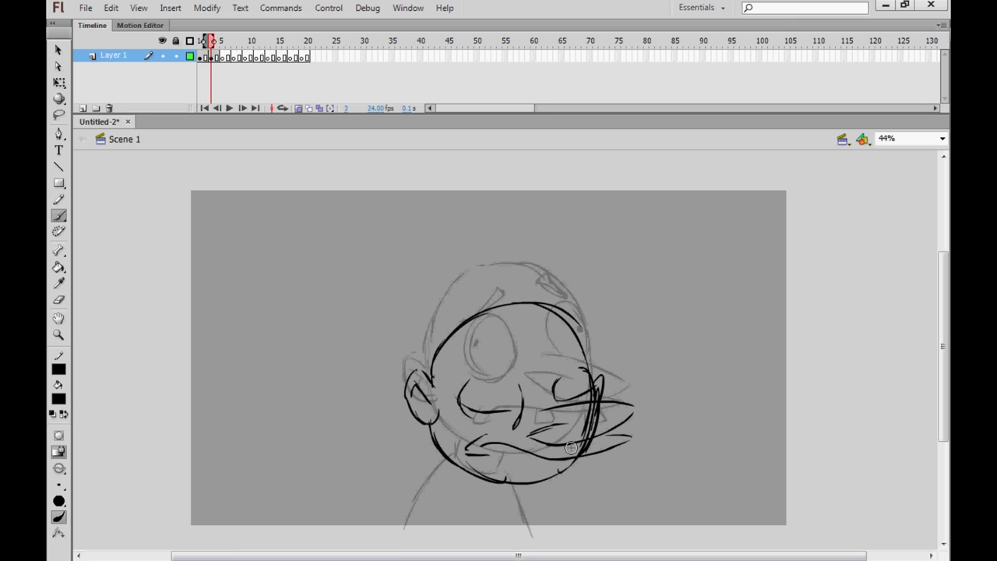
pyautogui.moveTo(536, 460); pyautogui.dragTo(606, 458)
pyautogui.press(',')
pyautogui.press('.')
# Step: Draw angry slanted brows across the tops of both eyes and compare with the first pose
pyautogui.moveTo(471, 376)
pyautogui.mouseDown()
pyautogui.moveTo(521, 397)
pyautogui.moveTo(467, 380)
pyautogui.moveTo(552, 392)
pyautogui.mouseUp()
pyautogui.moveTo(554, 391); pyautogui.dragTo(591, 361)
pyautogui.press(',')
pyautogui.press('.')
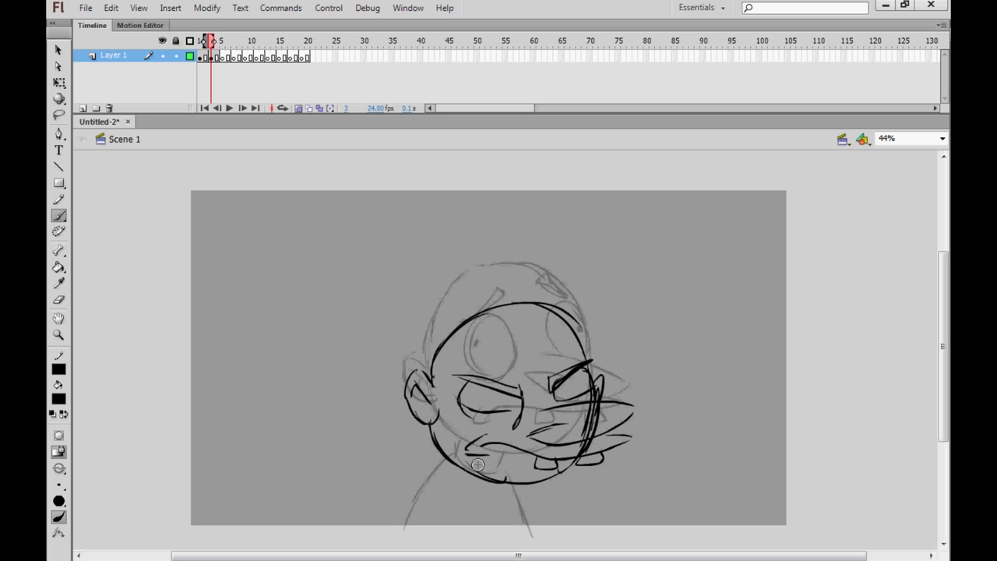
# Step: Draw the neck, shoulders and bottom line of the torso, and add a brow bump at the front of the squashed head
pyautogui.moveTo(442, 459)
pyautogui.mouseDown()
pyautogui.moveTo(481, 491)
pyautogui.moveTo(407, 529)
pyautogui.mouseUp()
pyautogui.moveTo(473, 489); pyautogui.dragTo(504, 494)
pyautogui.moveTo(514, 485); pyautogui.dragTo(536, 538)
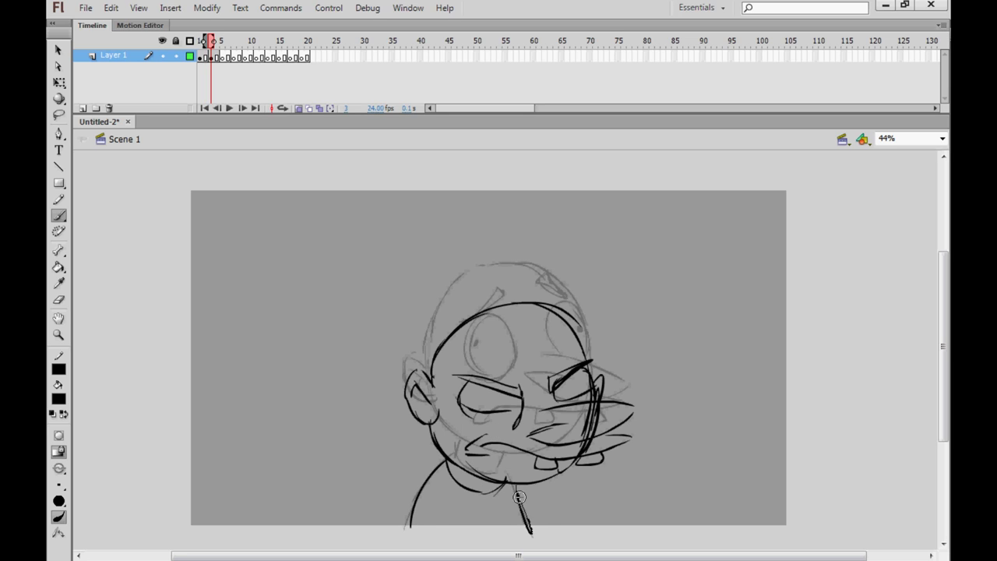
pyautogui.press(',')
pyautogui.press('.')
pyautogui.moveTo(403, 529); pyautogui.dragTo(537, 526)
pyautogui.press(',')
pyautogui.press('.')
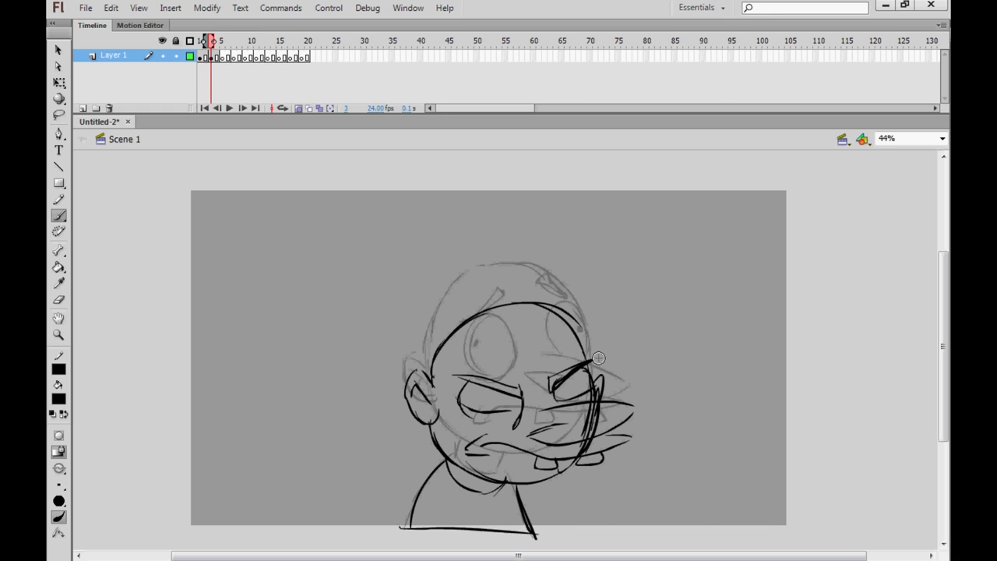
pyautogui.moveTo(592, 359); pyautogui.dragTo(576, 324)
# Step: Move the squashed-head drawing from frame 3 to frame 5 and make frame 3 a blank keyframe
pyautogui.click(222, 57)
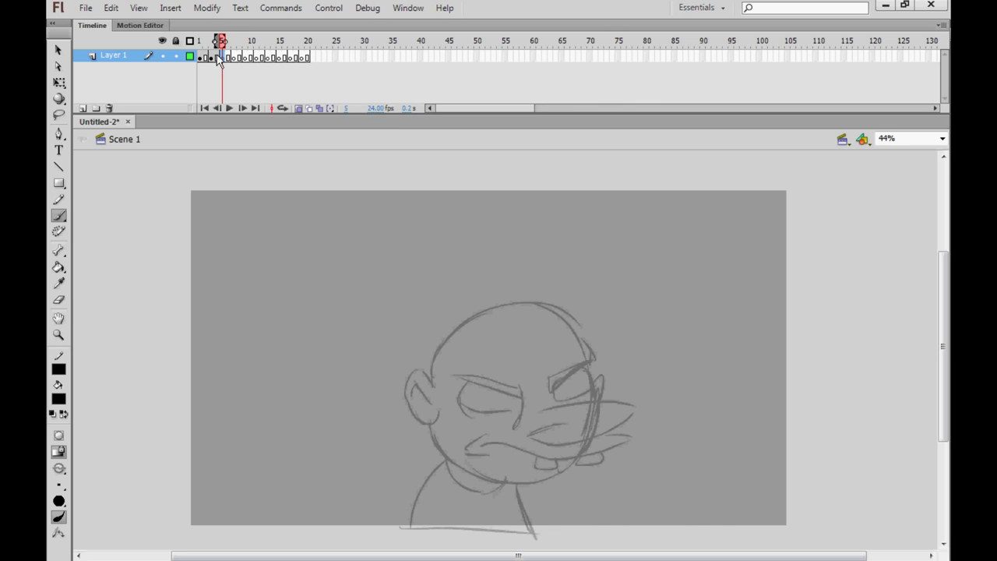
pyautogui.click(212, 57)
pyautogui.click(222, 57)
pyautogui.rightClick(226, 60)
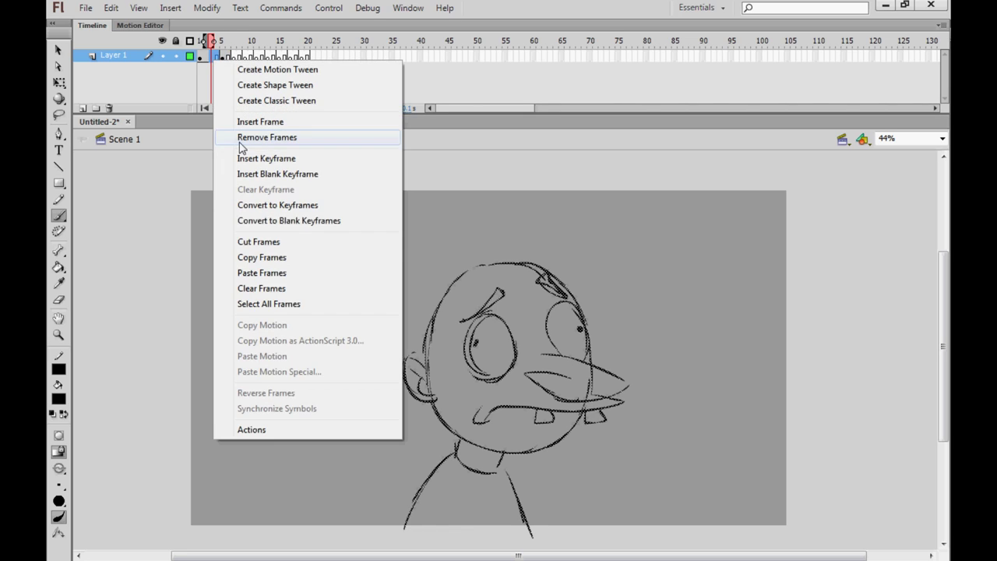
pyautogui.click(240, 135)
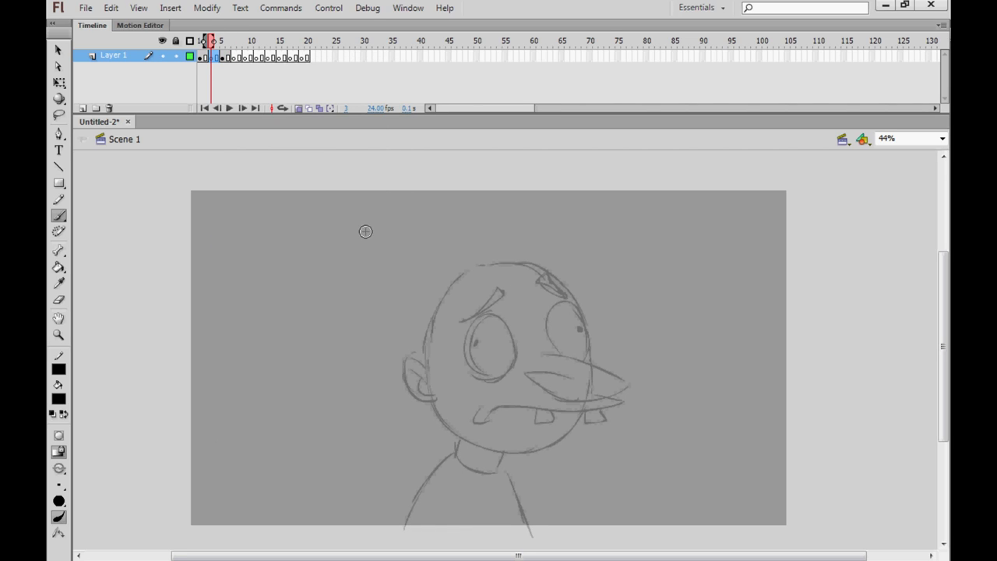
# Step: On frame 3, draw a raised, stretched oval head with an ear, up and behind the faded first pose
pyautogui.moveTo(361, 235)
pyautogui.mouseDown()
pyautogui.moveTo(423, 212)
pyautogui.moveTo(468, 219)
pyautogui.moveTo(352, 258)
pyautogui.moveTo(347, 312)
pyautogui.mouseUp()
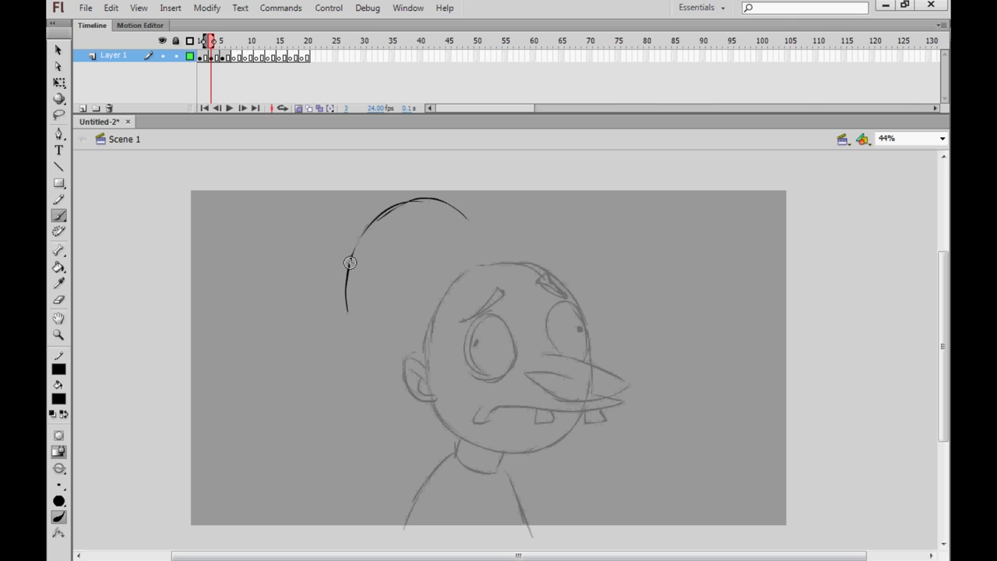
pyautogui.moveTo(349, 262)
pyautogui.mouseDown()
pyautogui.moveTo(348, 330)
pyautogui.moveTo(436, 393)
pyautogui.moveTo(496, 343)
pyautogui.moveTo(506, 310)
pyautogui.moveTo(463, 212)
pyautogui.mouseUp()
pyautogui.moveTo(465, 214); pyautogui.dragTo(489, 246)
pyautogui.moveTo(464, 214); pyautogui.dragTo(433, 201)
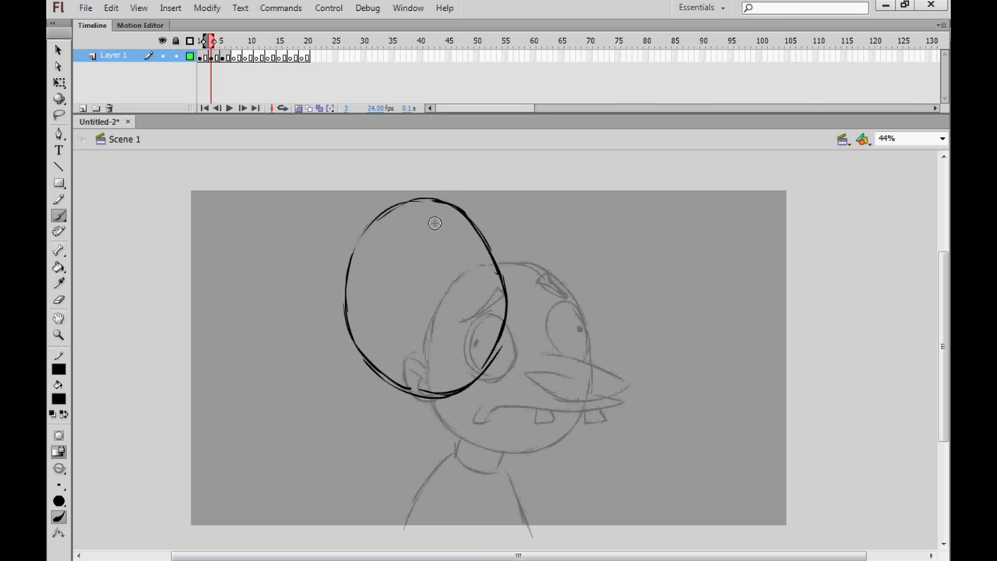
pyautogui.moveTo(346, 309)
pyautogui.mouseDown()
pyautogui.moveTo(355, 348)
pyautogui.moveTo(347, 327)
pyautogui.mouseUp()
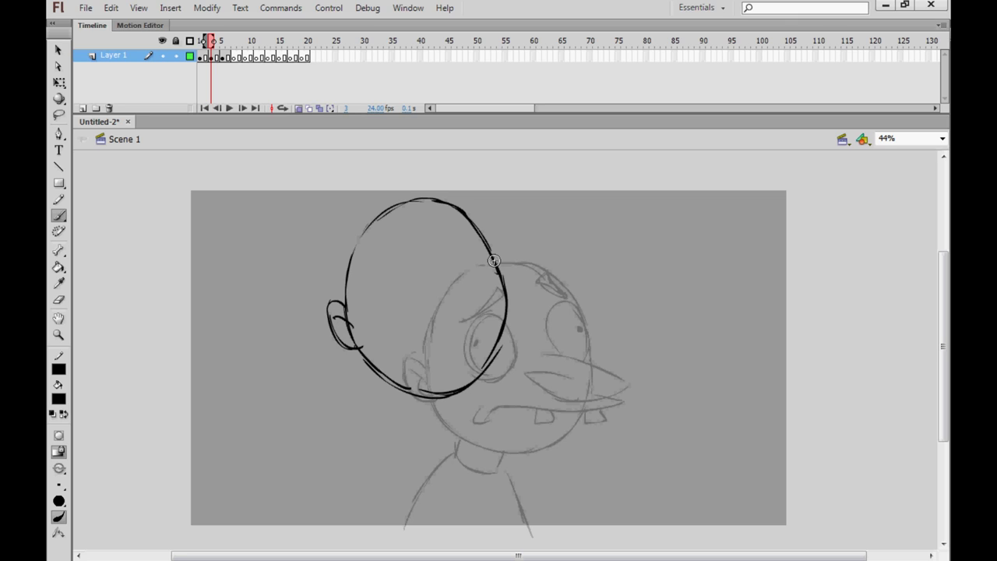
pyautogui.moveTo(396, 232); pyautogui.dragTo(427, 289)
pyautogui.hotkey('ctrl', 'z')
pyautogui.hotkey('ctrl', 'z')
pyautogui.moveTo(382, 251)
pyautogui.mouseDown()
pyautogui.moveTo(417, 300)
pyautogui.moveTo(426, 272)
pyautogui.mouseUp()
pyautogui.moveTo(426, 262); pyautogui.dragTo(415, 303)
pyautogui.press(',')
pyautogui.press('.')
pyautogui.hotkey('ctrl', 'z')
pyautogui.hotkey('ctrl', 'z')
pyautogui.hotkey('ctrl', 'z')
# Step: Draw two tall oval eyes with small pupils on the stretched head
pyautogui.moveTo(388, 230)
pyautogui.mouseDown()
pyautogui.moveTo(416, 312)
pyautogui.moveTo(389, 226)
pyautogui.mouseUp()
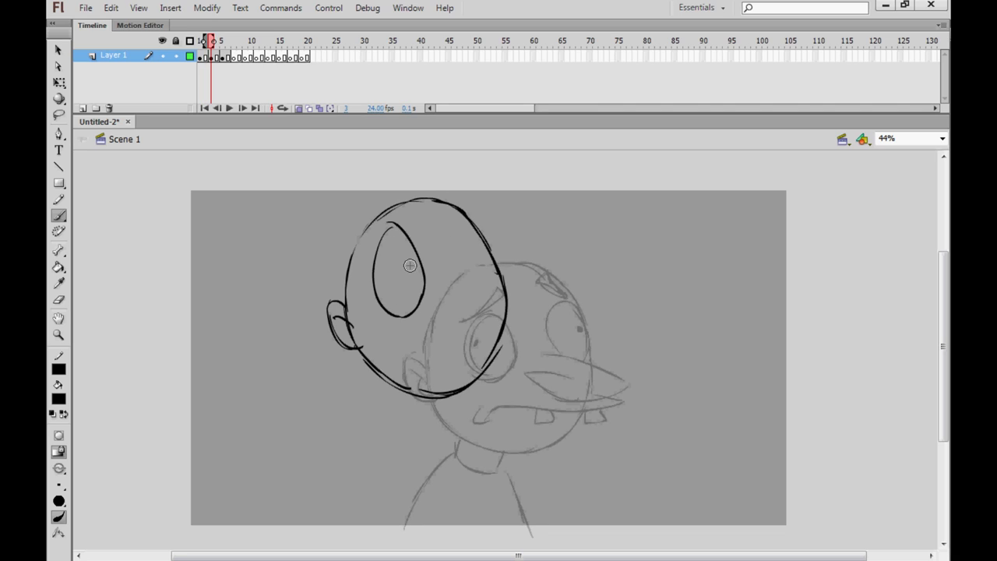
pyautogui.click(382, 269)
pyautogui.moveTo(385, 263); pyautogui.dragTo(384, 270)
pyautogui.moveTo(456, 213)
pyautogui.mouseDown()
pyautogui.moveTo(461, 302)
pyautogui.moveTo(490, 261)
pyautogui.moveTo(477, 234)
pyautogui.mouseUp()
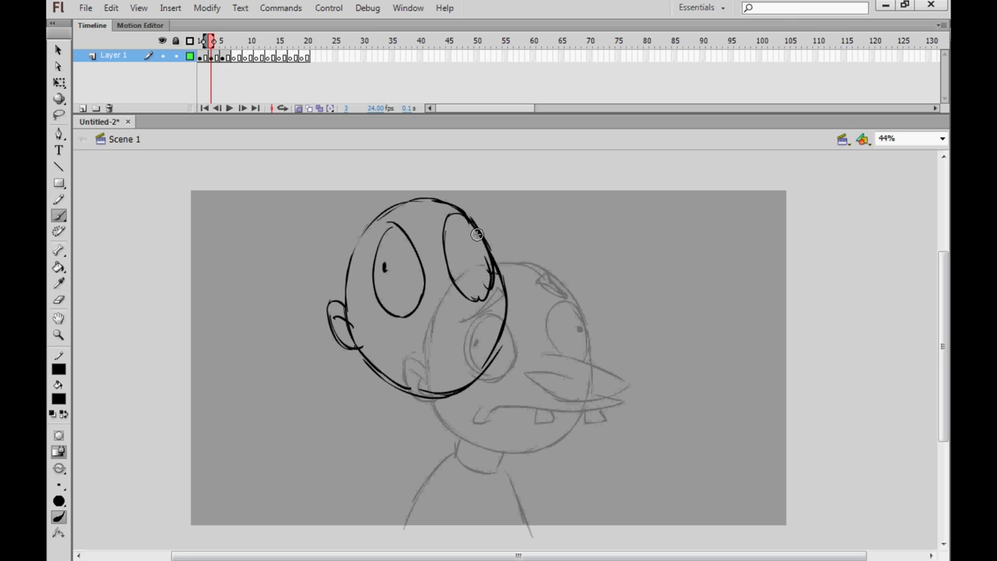
pyautogui.press(',')
pyautogui.press('.')
# Step: Draw the pointed nose and frowning mouth with teeth on the stretched head, flipping between frames to check the motion
pyautogui.moveTo(444, 297)
pyautogui.mouseDown()
pyautogui.moveTo(528, 320)
pyautogui.moveTo(483, 337)
pyautogui.moveTo(438, 315)
pyautogui.moveTo(472, 316)
pyautogui.moveTo(515, 342)
pyautogui.moveTo(430, 343)
pyautogui.moveTo(399, 355)
pyautogui.moveTo(458, 344)
pyautogui.moveTo(532, 358)
pyautogui.mouseUp()
pyautogui.press(',')
pyautogui.press('.')
pyautogui.press(',')
pyautogui.press('.')
pyautogui.press(',')
pyautogui.press('.')
pyautogui.press(',')
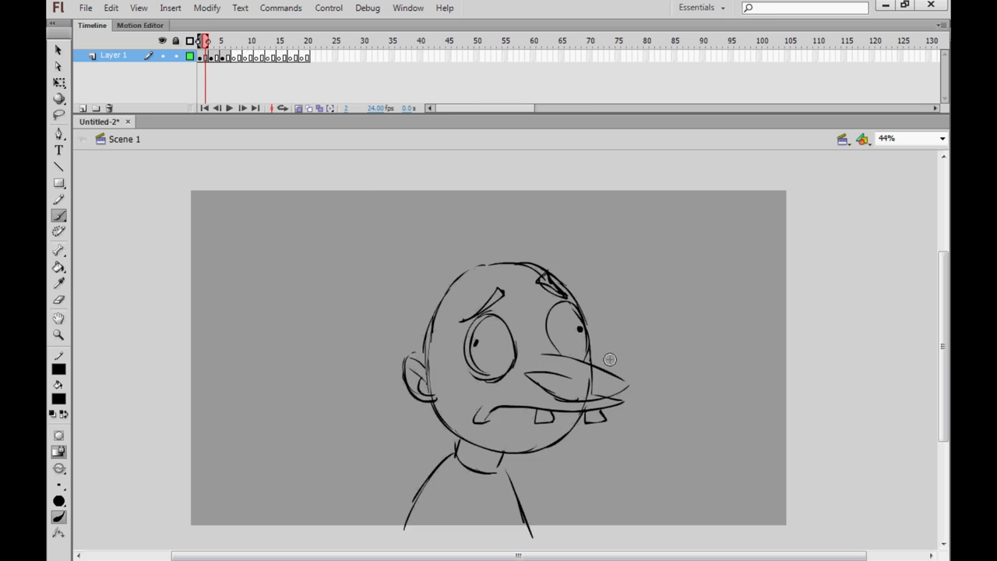
pyautogui.press('.')
pyautogui.press(',')
pyautogui.press('.')
# Step: Draw the neck and long sloping shoulders under the stretched head, and reinforce the back of its outline
pyautogui.moveTo(389, 386)
pyautogui.mouseDown()
pyautogui.moveTo(388, 407)
pyautogui.moveTo(420, 425)
pyautogui.moveTo(433, 407)
pyautogui.moveTo(433, 396)
pyautogui.moveTo(335, 527)
pyautogui.mouseUp()
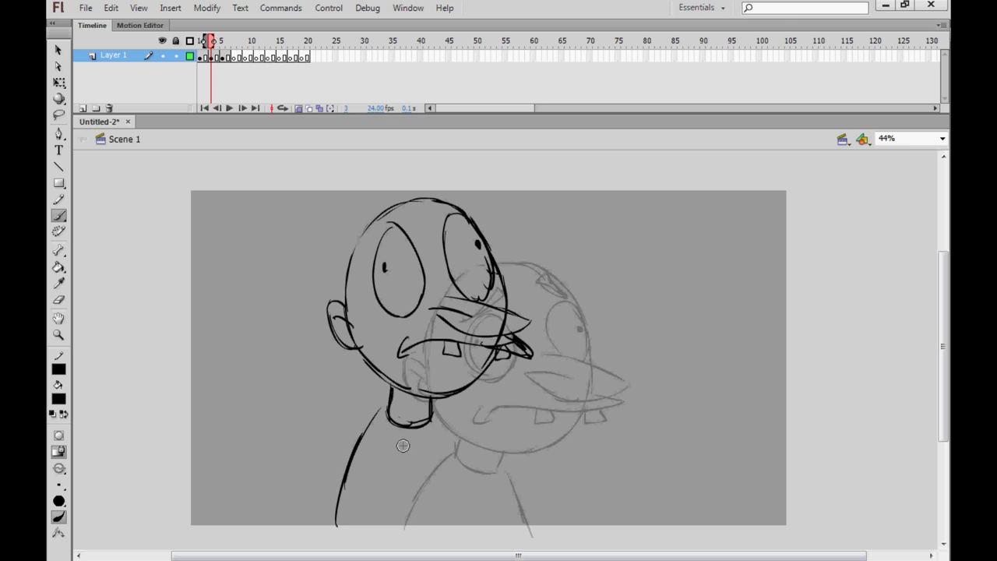
pyautogui.moveTo(424, 427); pyautogui.dragTo(487, 535)
pyautogui.press(',')
pyautogui.press('.')
pyautogui.moveTo(342, 302); pyautogui.dragTo(374, 221)
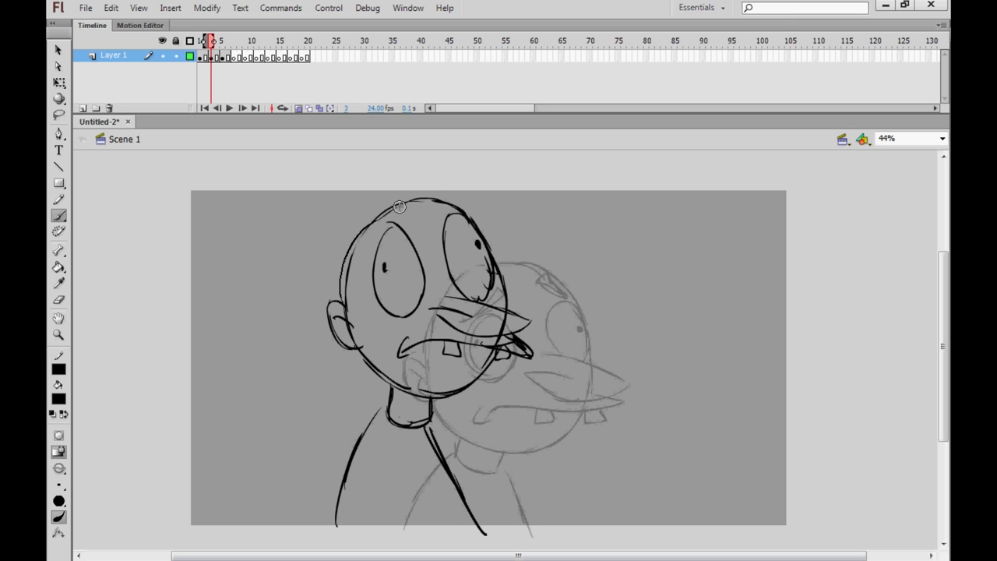
# Step: Insert two frames, place the stretched-head drawing on frame 5, and make frame 3 a blank keyframe
pyautogui.click(217, 59)
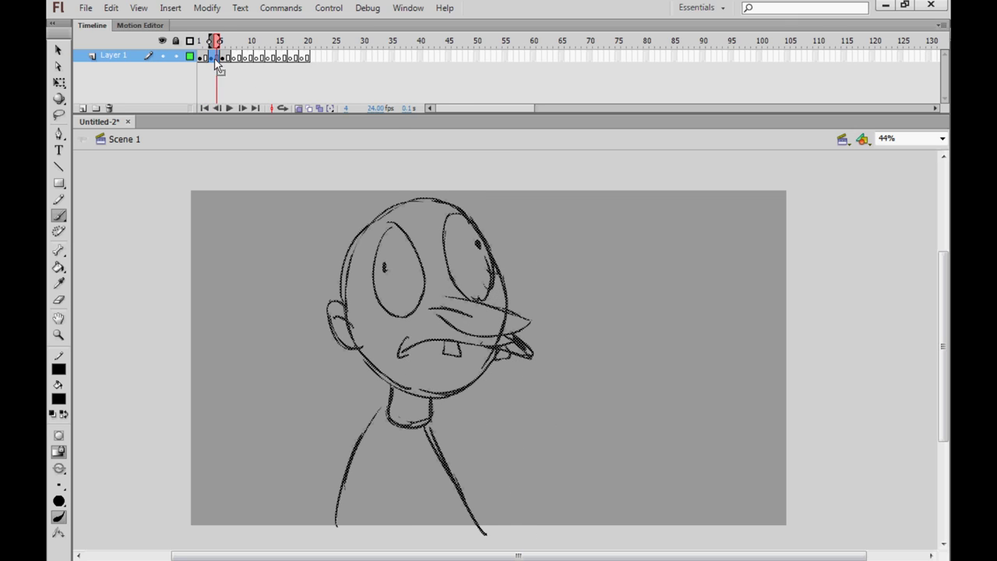
pyautogui.rightClick(218, 59)
pyautogui.click(258, 119)
pyautogui.click(213, 57)
pyautogui.rightClick(213, 57)
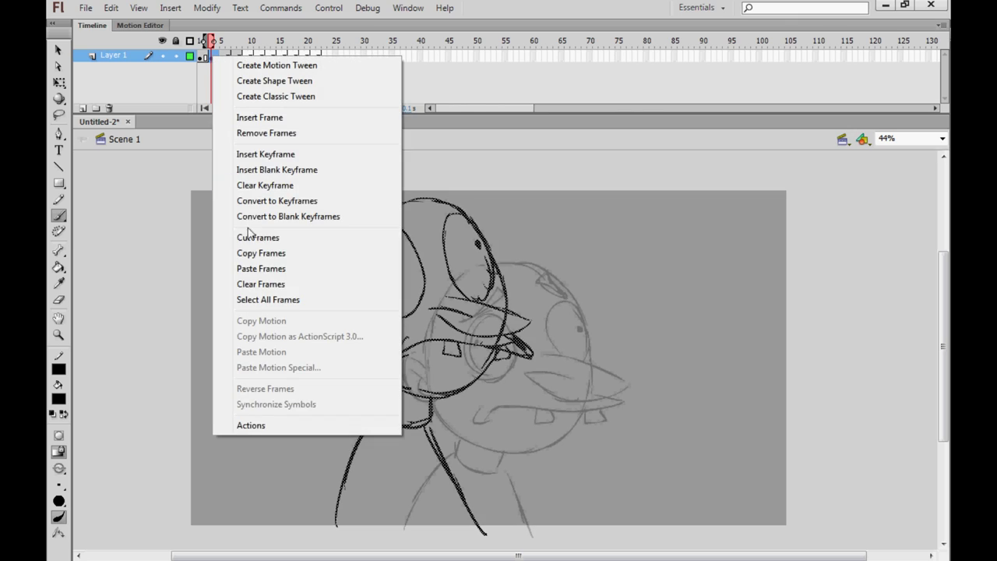
pyautogui.click(244, 231)
# Step: On frame 3, draw a tilted rounded head outline with both ears behind the faded first pose
pyautogui.moveTo(429, 360)
pyautogui.mouseDown()
pyautogui.moveTo(397, 348)
pyautogui.moveTo(335, 382)
pyautogui.moveTo(360, 386)
pyautogui.mouseUp()
pyautogui.hotkey('ctrl', 'z')
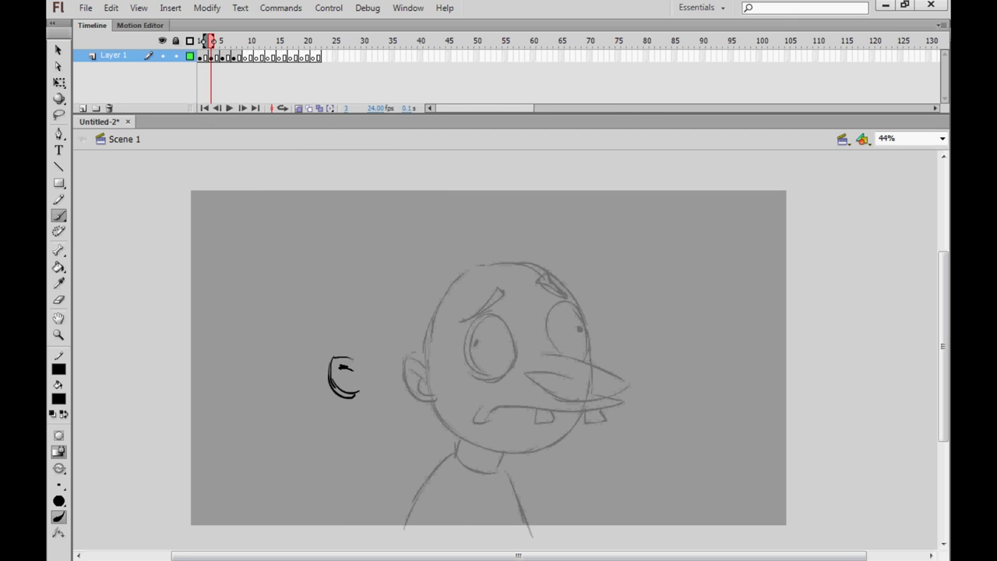
pyautogui.moveTo(344, 343)
pyautogui.mouseDown()
pyautogui.moveTo(348, 309)
pyautogui.moveTo(397, 255)
pyautogui.moveTo(420, 254)
pyautogui.moveTo(484, 297)
pyautogui.mouseUp()
pyautogui.moveTo(356, 398)
pyautogui.mouseDown()
pyautogui.moveTo(448, 446)
pyautogui.moveTo(493, 409)
pyautogui.mouseUp()
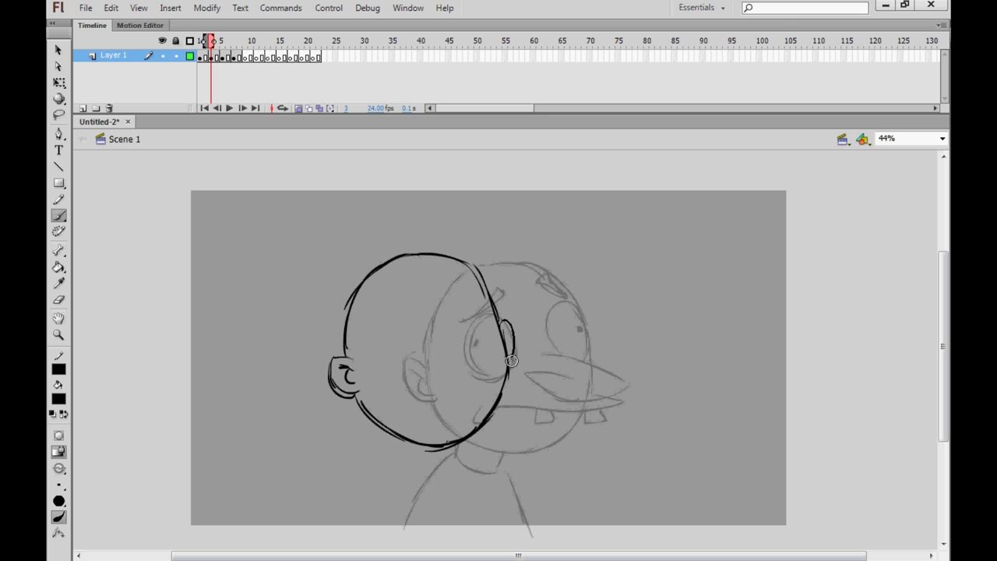
# Step: Draw the two wide oval eyes with small pupils inside the tilted head on frame 3
pyautogui.press(',')
pyautogui.press('.')
pyautogui.moveTo(403, 301)
pyautogui.mouseDown()
pyautogui.moveTo(377, 366)
pyautogui.moveTo(389, 374)
pyautogui.moveTo(421, 352)
pyautogui.moveTo(416, 316)
pyautogui.moveTo(381, 342)
pyautogui.mouseUp()
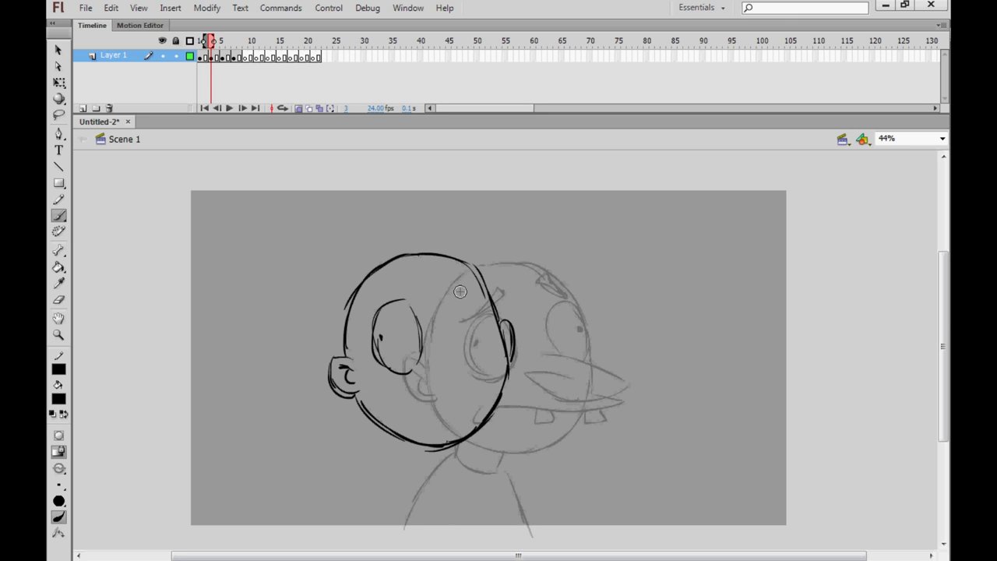
pyautogui.moveTo(459, 291)
pyautogui.mouseDown()
pyautogui.moveTo(489, 354)
pyautogui.moveTo(464, 288)
pyautogui.moveTo(480, 310)
pyautogui.mouseUp()
# Step: Draw the pointed nose, frowning mouth with two teeth and both eyebrows on the frame 3 head, and reinforce its crown outline
pyautogui.moveTo(451, 360)
pyautogui.mouseDown()
pyautogui.moveTo(522, 370)
pyautogui.moveTo(493, 389)
pyautogui.moveTo(426, 378)
pyautogui.mouseUp()
pyautogui.moveTo(425, 378)
pyautogui.mouseDown()
pyautogui.moveTo(477, 376)
pyautogui.moveTo(518, 399)
pyautogui.moveTo(408, 408)
pyautogui.moveTo(509, 398)
pyautogui.mouseUp()
pyautogui.press(',')
pyautogui.press('.')
pyautogui.moveTo(362, 304)
pyautogui.mouseDown()
pyautogui.moveTo(393, 268)
pyautogui.moveTo(476, 275)
pyautogui.mouseUp()
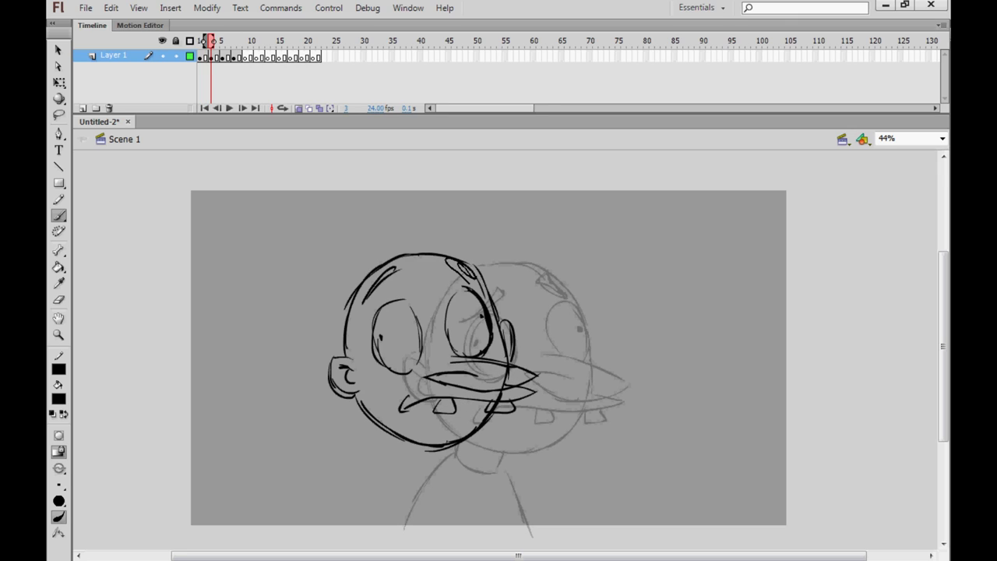
pyautogui.moveTo(425, 247); pyautogui.dragTo(478, 273)
pyautogui.moveTo(381, 437)
pyautogui.mouseDown()
pyautogui.moveTo(423, 450)
pyautogui.moveTo(346, 527)
pyautogui.mouseUp()
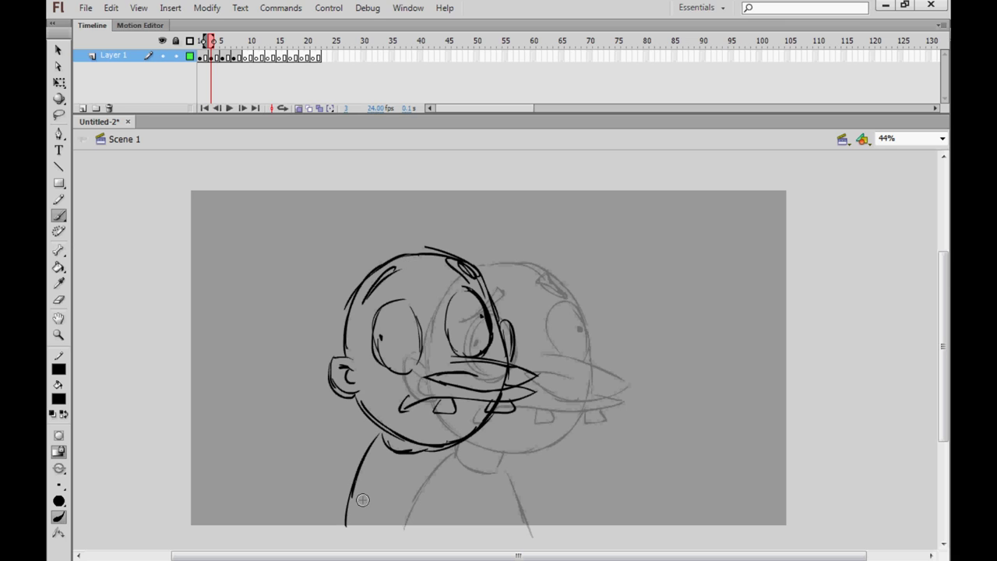
pyautogui.hotkey('ctrl', 'z')
pyautogui.hotkey('ctrl', 'z')
pyautogui.hotkey('ctrl', 'z')
# Step: Draw a short neck, two sloping shoulders and a base line under the frame 3 head, comparing it with the previous drawing
pyautogui.moveTo(382, 425); pyautogui.dragTo(380, 458)
pyautogui.moveTo(381, 458)
pyautogui.mouseDown()
pyautogui.moveTo(426, 465)
pyautogui.moveTo(334, 516)
pyautogui.mouseUp()
pyautogui.moveTo(357, 474); pyautogui.dragTo(333, 535)
pyautogui.moveTo(429, 461); pyautogui.dragTo(475, 529)
pyautogui.moveTo(349, 534); pyautogui.dragTo(477, 533)
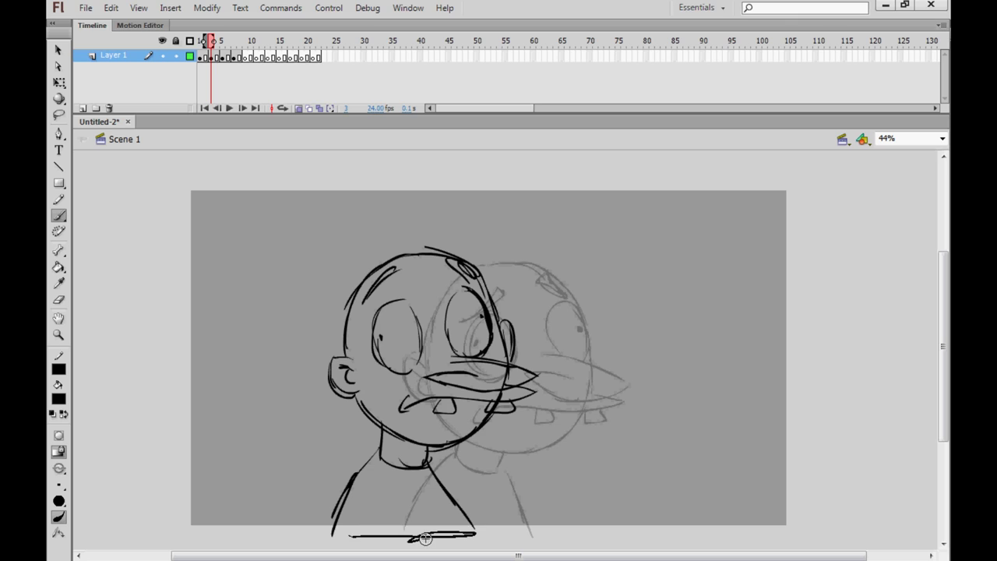
pyautogui.press(',')
pyautogui.press('.')
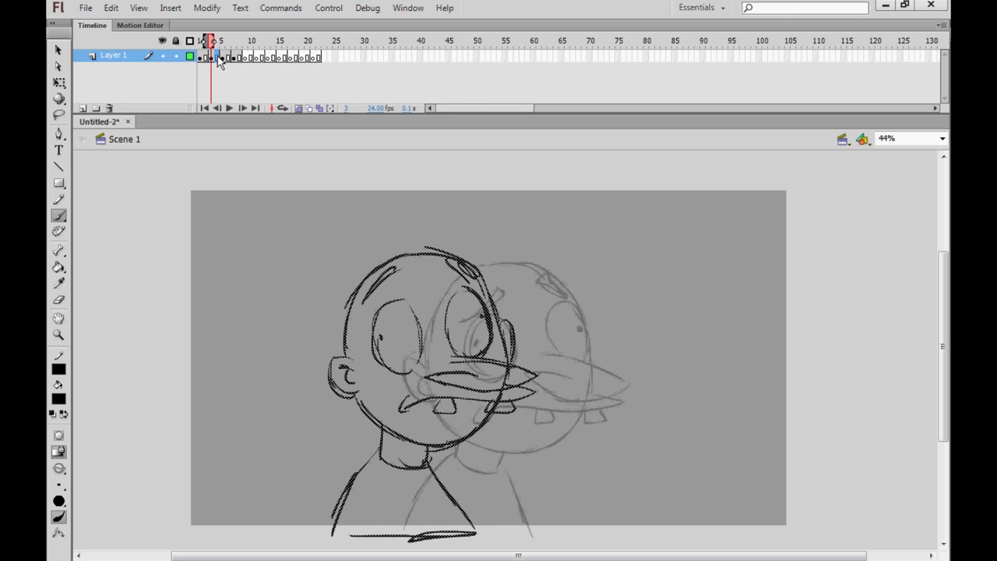
# Step: Move the frame 3 drawing to frame 9 on the timeline and turn off onion skinning
pyautogui.click(214, 60)
pyautogui.moveTo(251, 59); pyautogui.dragTo(246, 58)
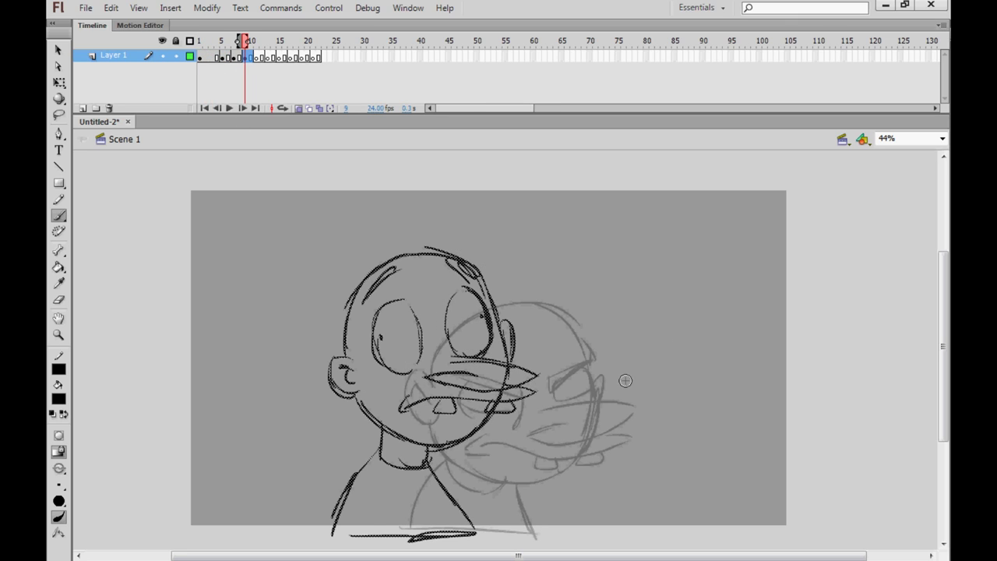
pyautogui.press(',')
pyautogui.press('.')
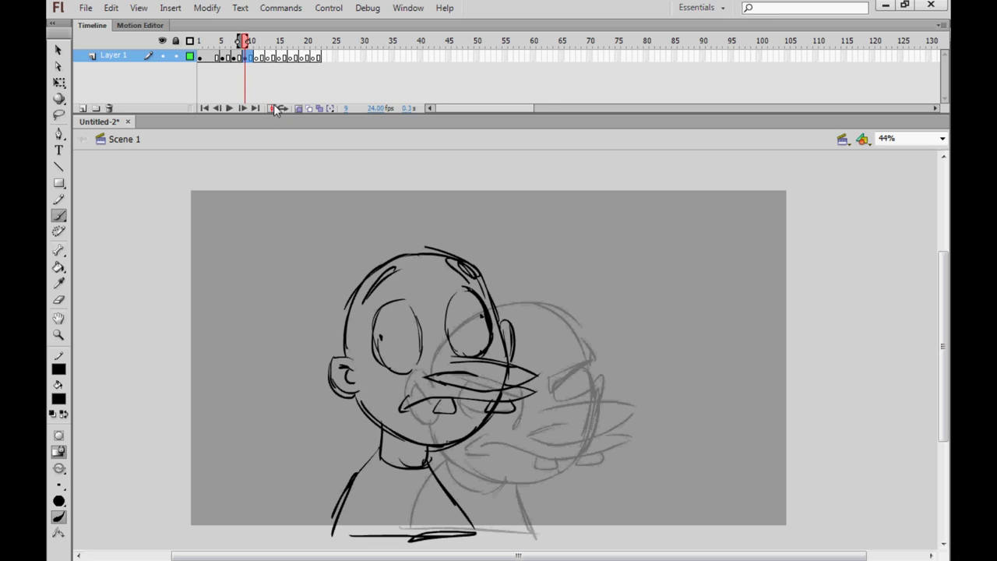
pyautogui.click(302, 108)
# Step: Move the stretched-head drawing from frame 5 to frame 11
pyautogui.moveTo(244, 41); pyautogui.dragTo(211, 41)
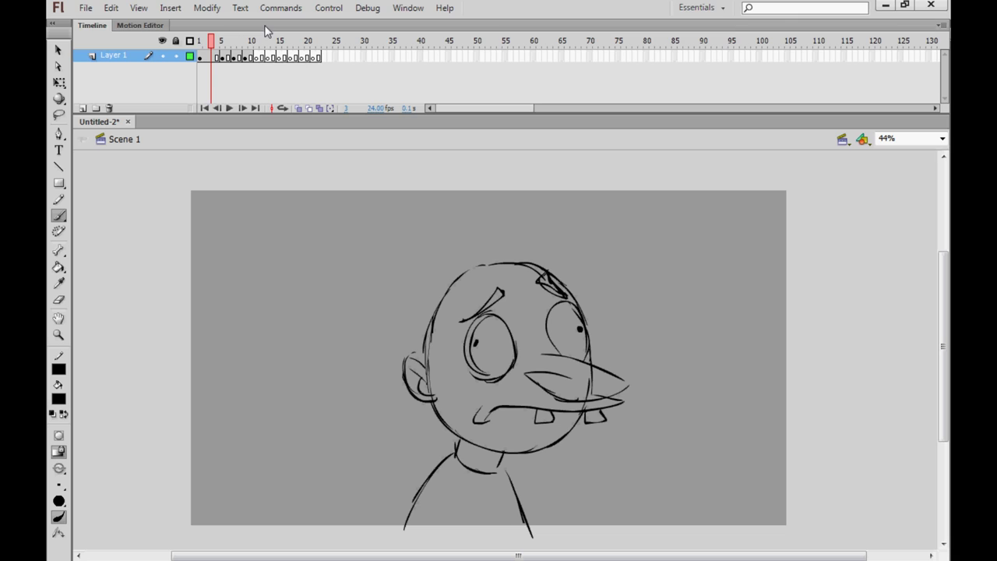
pyautogui.press('.')
pyautogui.press('.')
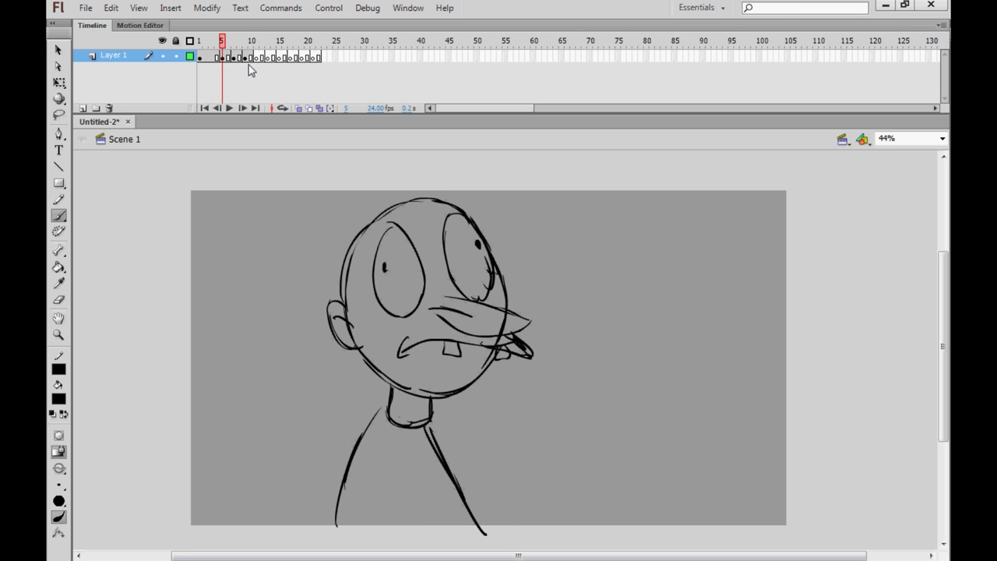
pyautogui.moveTo(229, 59); pyautogui.dragTo(253, 61)
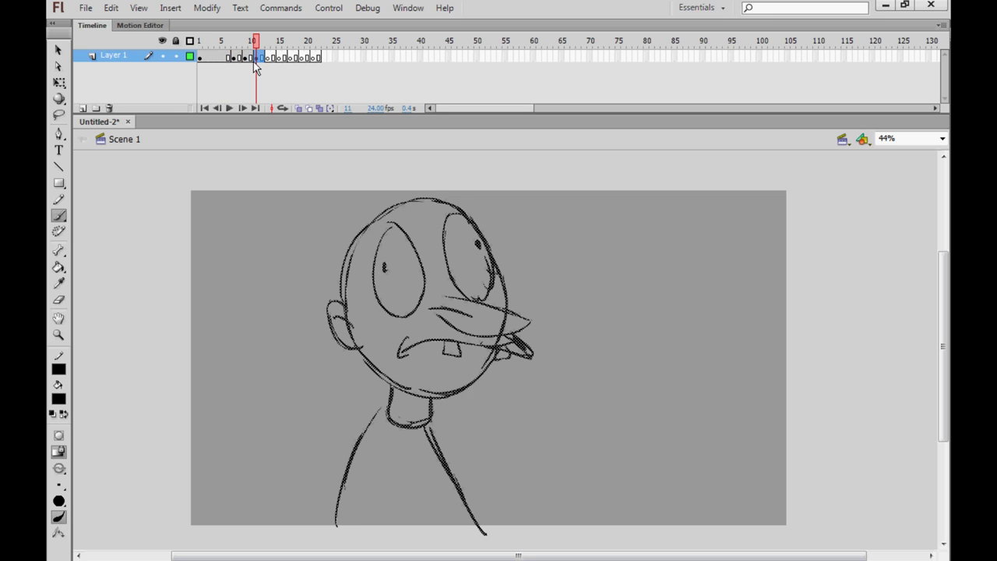
# Step: Move the tilted-head drawing from frame 9 to frame 13, after the stretched head
pyautogui.press(',')
pyautogui.press(',')
pyautogui.click(249, 58)
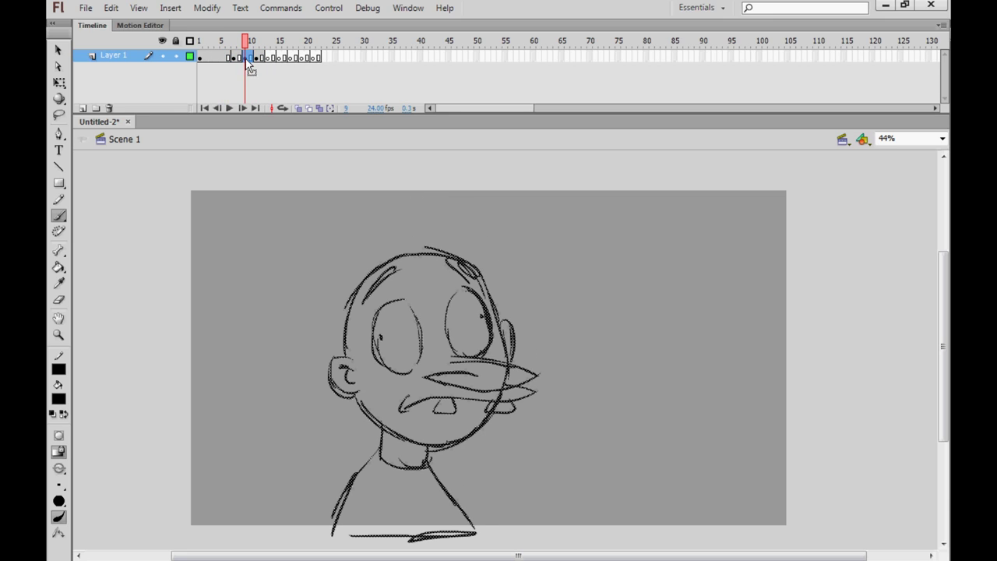
pyautogui.moveTo(267, 61); pyautogui.dragTo(242, 45)
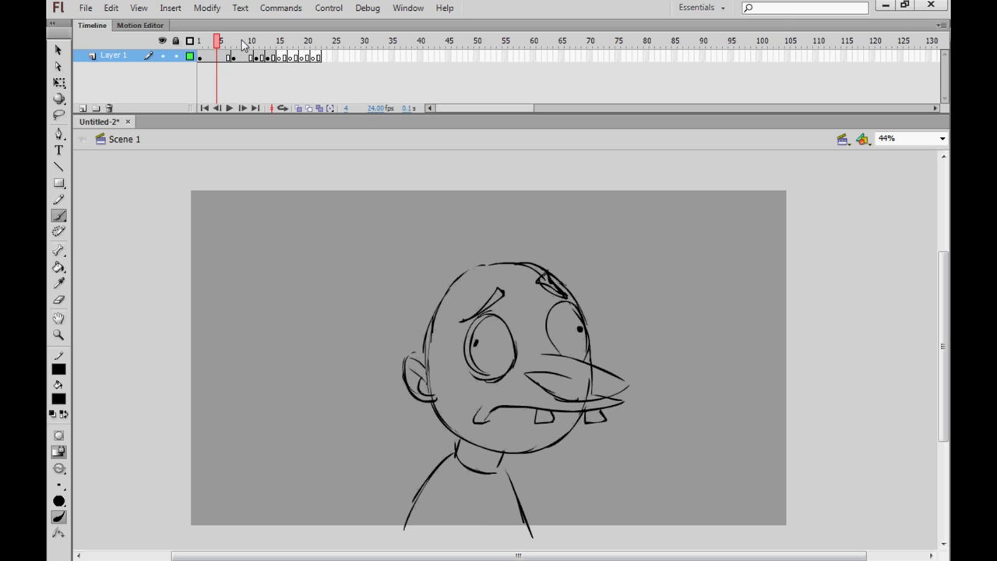
# Step: Step through the frames from the first pose to frame 13 to examine the order of the drawings
pyautogui.press('.')
pyautogui.press('.')
pyautogui.press('.')
pyautogui.press('.')
pyautogui.press('.')
pyautogui.press('.')
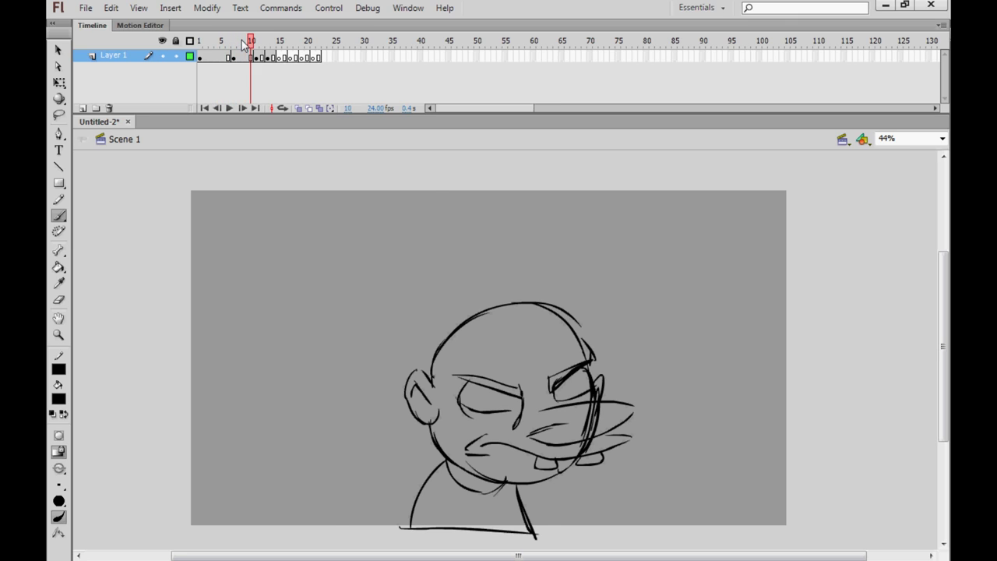
pyautogui.press('.')
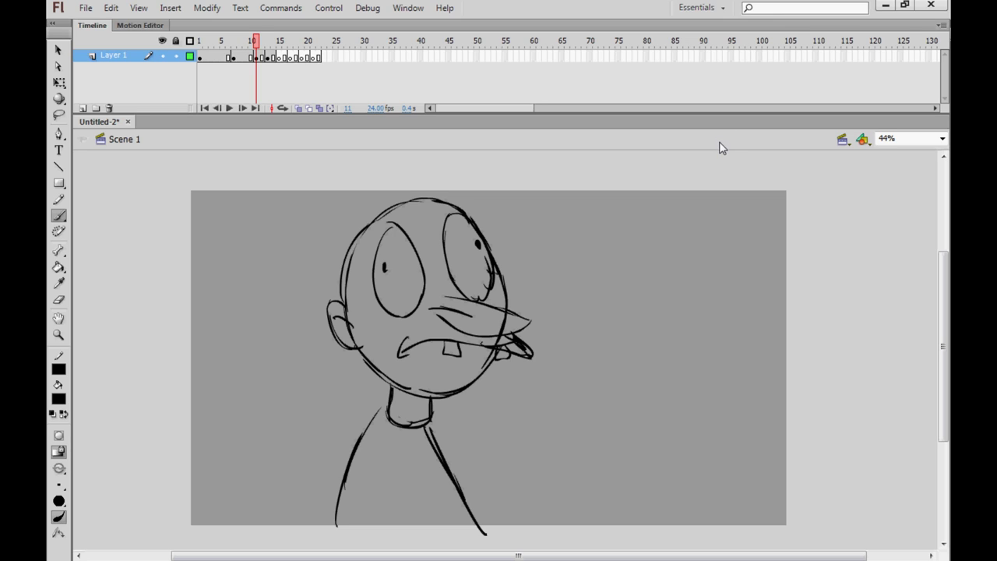
pyautogui.press('.')
pyautogui.press('.')
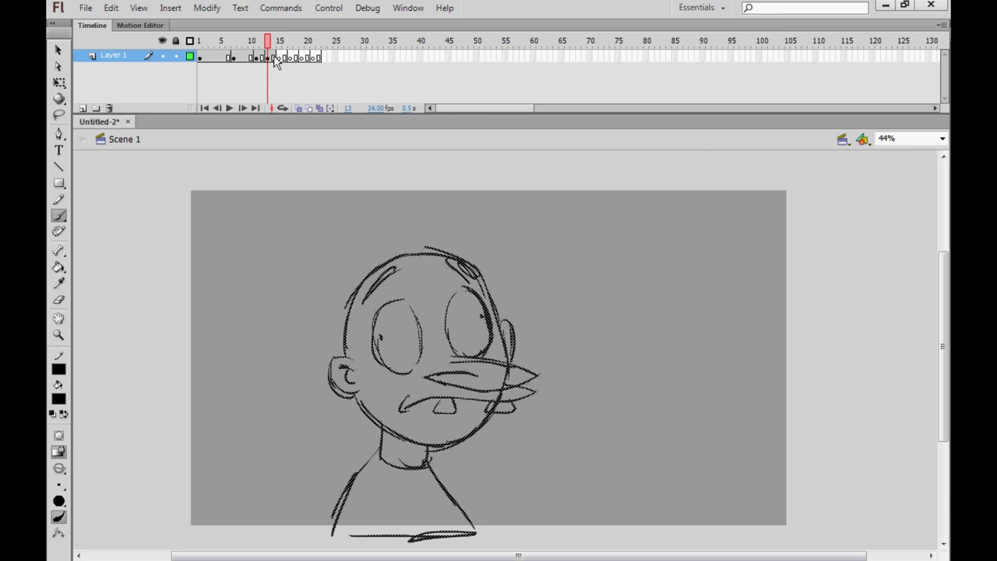
# Step: Insert extra frames to lengthen the hold of the tilted-head drawing at frame 13, and play the sequence
pyautogui.rightClick(274, 57)
pyautogui.click(296, 115)
pyautogui.rightClick(273, 57)
pyautogui.click(296, 116)
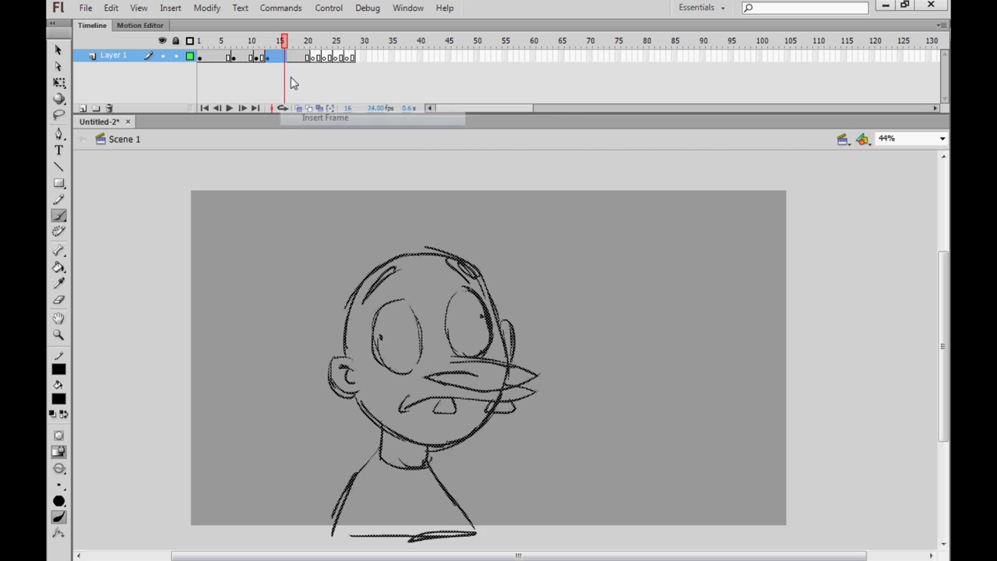
pyautogui.press('Return')
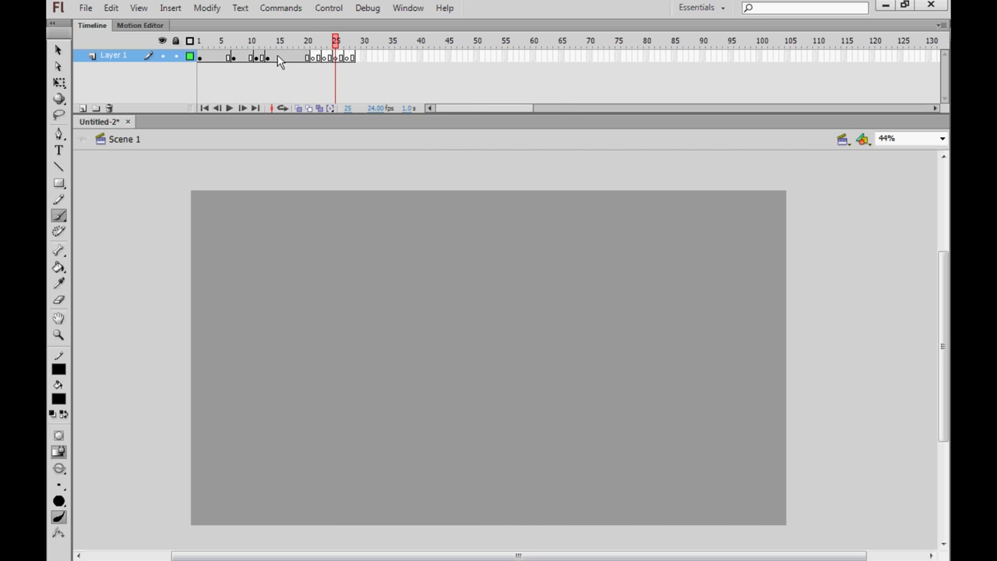
# Step: Insert frames so the squashed pose holds through frame 13 and the stretched pose through frame 20, and play the sequence
pyautogui.rightClick(251, 57)
pyautogui.click(281, 114)
pyautogui.rightClick(251, 57)
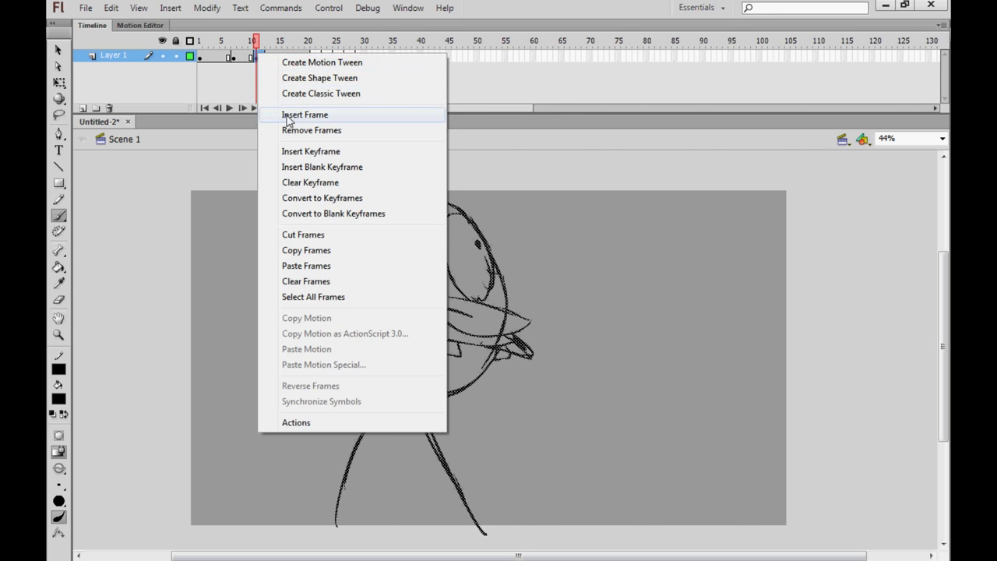
pyautogui.click(280, 115)
pyautogui.rightClick(249, 57)
pyautogui.click(269, 114)
pyautogui.rightClick(276, 57)
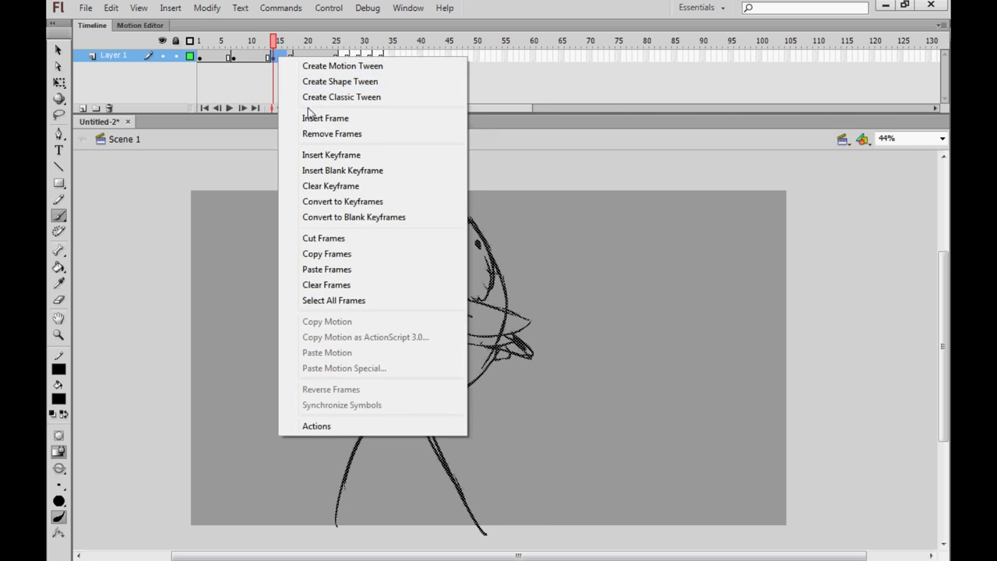
pyautogui.click(296, 115)
pyautogui.moveTo(285, 41); pyautogui.dragTo(208, 60)
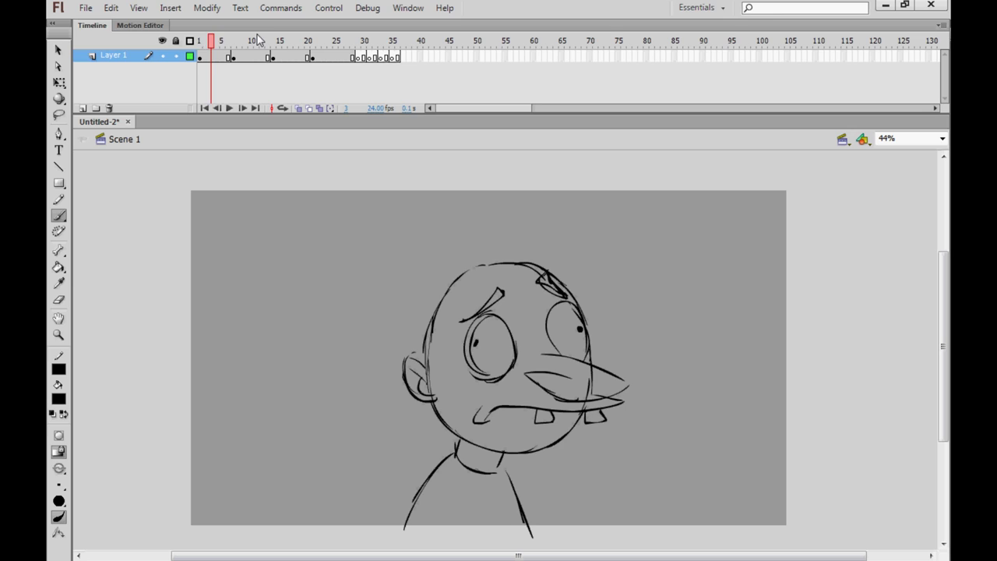
pyautogui.press('Return')
pyautogui.press('Return')
# Step: Remove the empty frames after frame 28 at the end of the timeline
pyautogui.rightClick(361, 57)
pyautogui.moveTo(408, 56); pyautogui.dragTo(214, 68)
pyautogui.click(388, 131)
pyautogui.press('q')
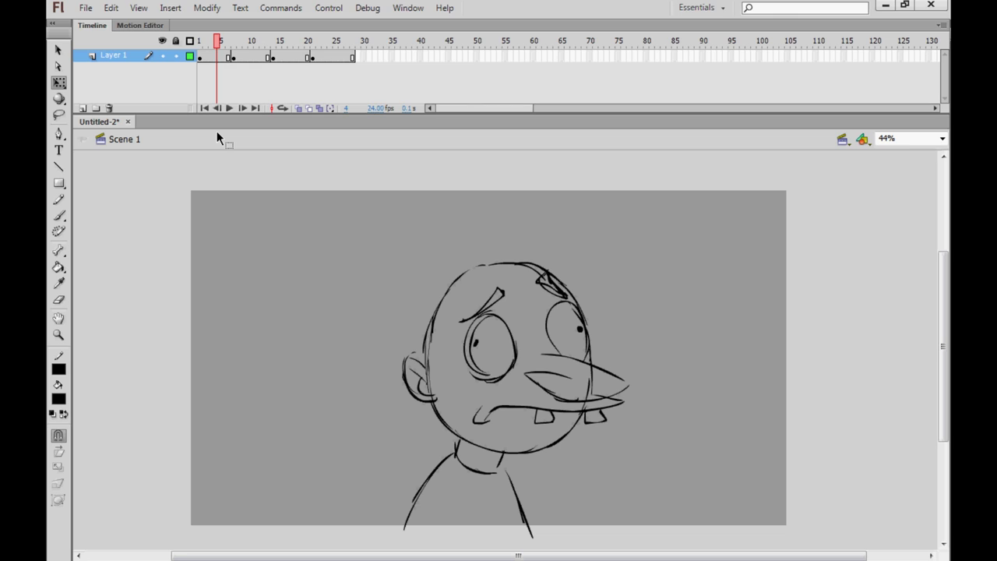
pyautogui.click(217, 56)
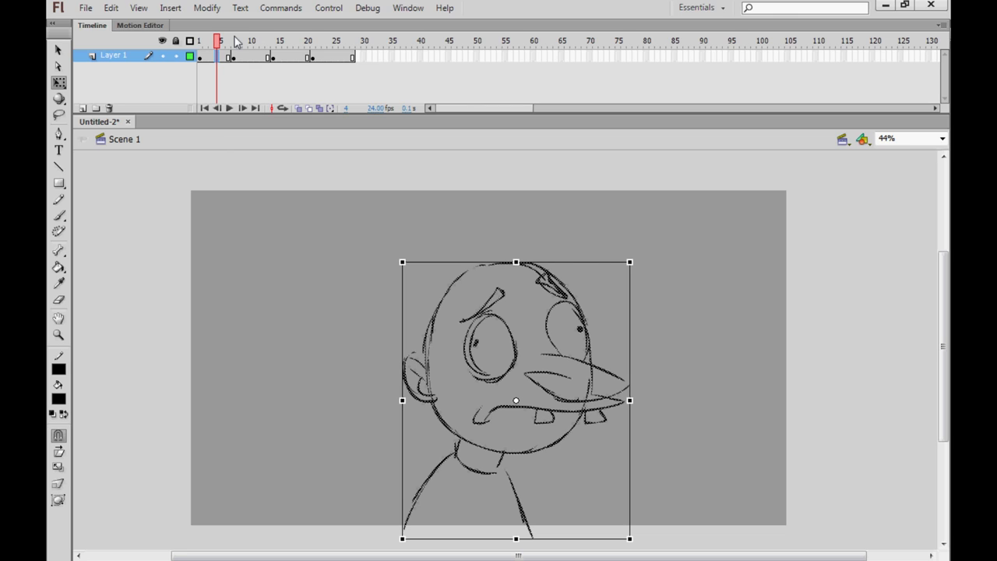
pyautogui.click(704, 277)
# Step: With the brush, reinforce the first pose's crown and near ear, and add the far ear behind the head
pyautogui.click(58, 215)
pyautogui.moveTo(450, 290)
pyautogui.mouseDown()
pyautogui.moveTo(506, 261)
pyautogui.moveTo(537, 267)
pyautogui.mouseUp()
pyautogui.moveTo(413, 354)
pyautogui.mouseDown()
pyautogui.moveTo(433, 371)
pyautogui.moveTo(410, 397)
pyautogui.mouseUp()
pyautogui.moveTo(591, 339); pyautogui.dragTo(593, 359)
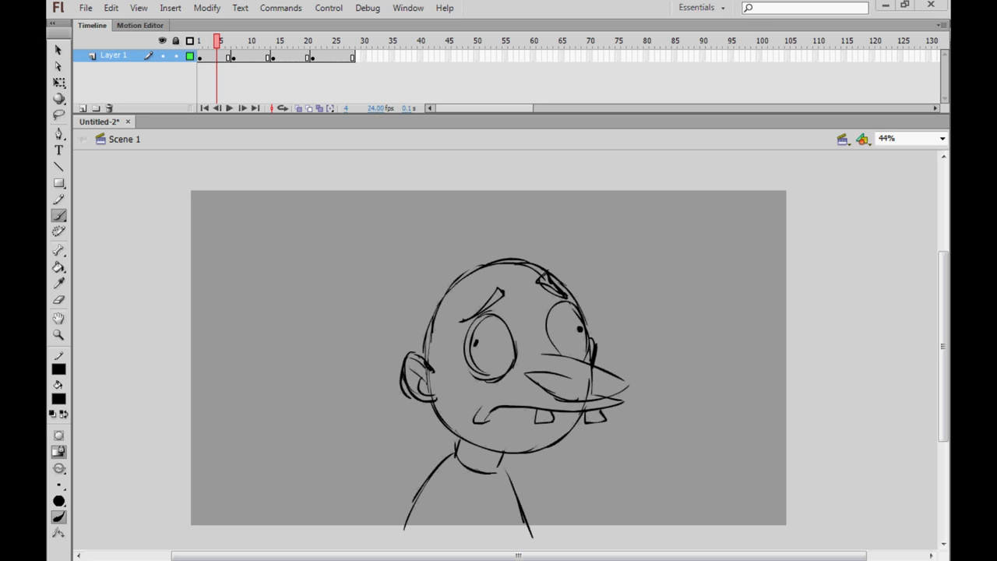
# Step: Draw a bag under the near eye and a crease around the mouth corner of the first pose
pyautogui.click(244, 58)
pyautogui.click(223, 59)
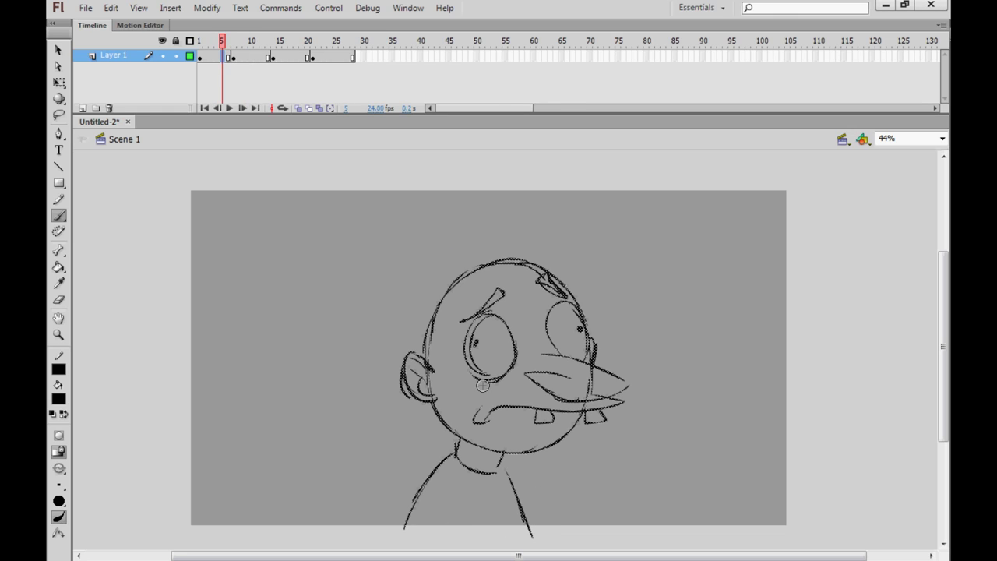
pyautogui.click(509, 377)
pyautogui.moveTo(466, 408); pyautogui.dragTo(494, 428)
# Step: On the squashed head, lasso the far eye and brow and shift them slightly downward
pyautogui.click(257, 57)
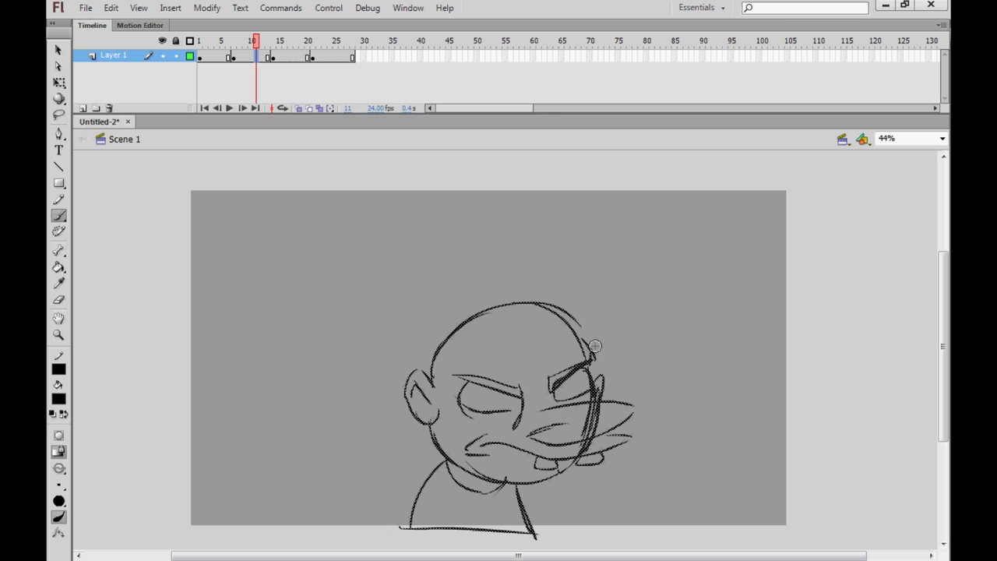
pyautogui.click(618, 352)
pyautogui.press(',')
pyautogui.press(',')
pyautogui.click(61, 111)
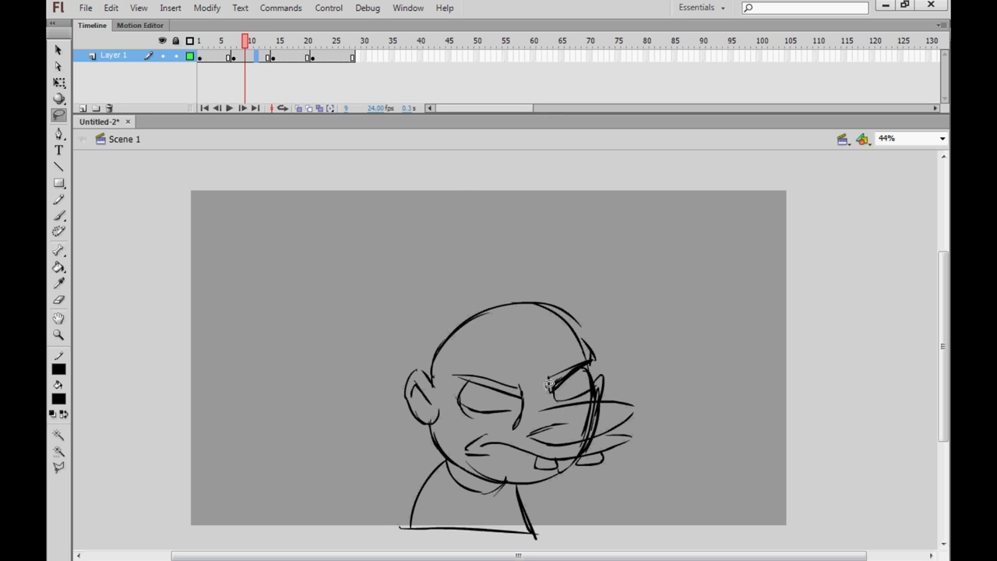
pyautogui.moveTo(549, 385)
pyautogui.mouseDown()
pyautogui.moveTo(599, 356)
pyautogui.moveTo(587, 381)
pyautogui.mouseUp()
pyautogui.click(603, 361)
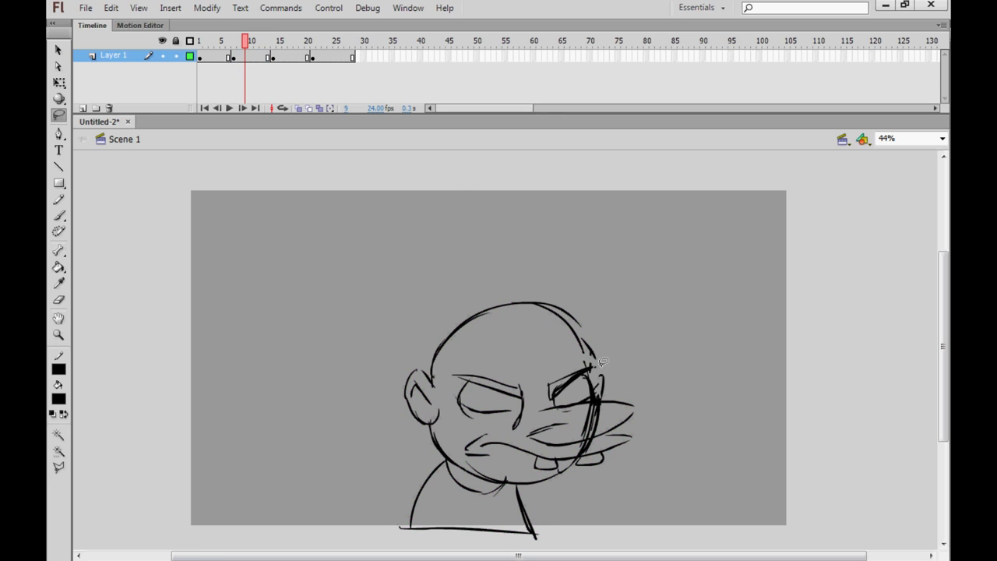
# Step: Lasso and delete the head-outline strokes beside the far brow and across the nose of the squashed head
pyautogui.press(',')
pyautogui.press(',')
pyautogui.press(',')
pyautogui.press(',')
pyautogui.press('.')
pyautogui.press('.')
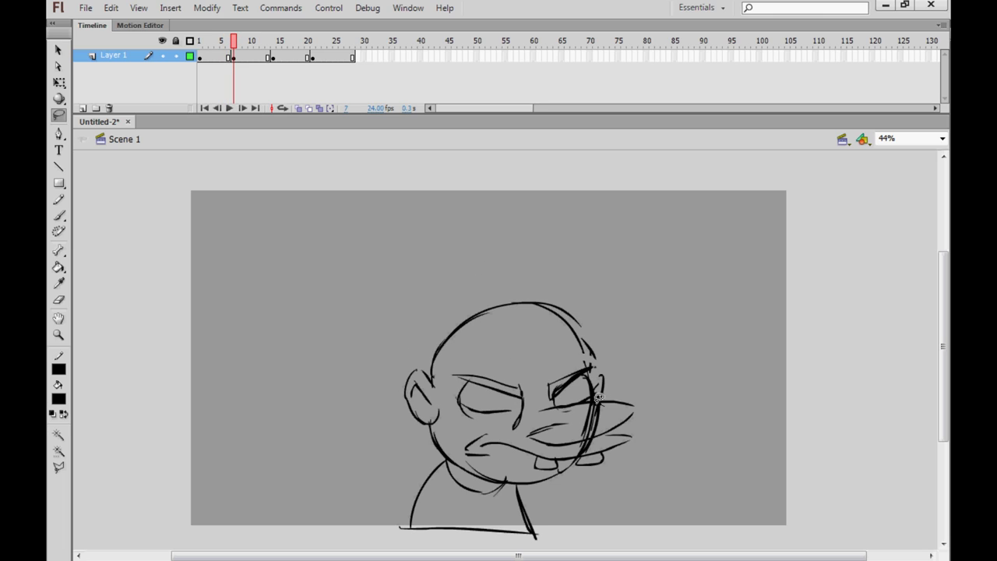
pyautogui.press('Delete')
pyautogui.moveTo(599, 398); pyautogui.dragTo(614, 411)
pyautogui.press('Delete')
# Step: Delete the squashed pose's neck and body and redraw them lower with a curved collar and sloping shoulders
pyautogui.press(',')
pyautogui.press('.')
pyautogui.press(',')
pyautogui.press('.')
pyautogui.press(',')
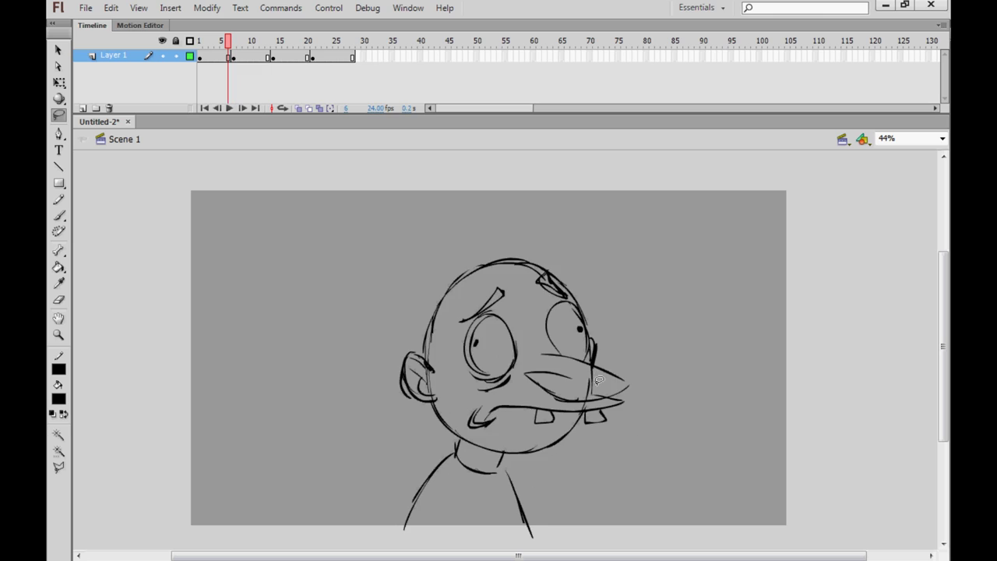
pyautogui.press('.')
pyautogui.moveTo(417, 478)
pyautogui.mouseDown()
pyautogui.moveTo(548, 551)
pyautogui.moveTo(520, 482)
pyautogui.moveTo(476, 471)
pyautogui.mouseUp()
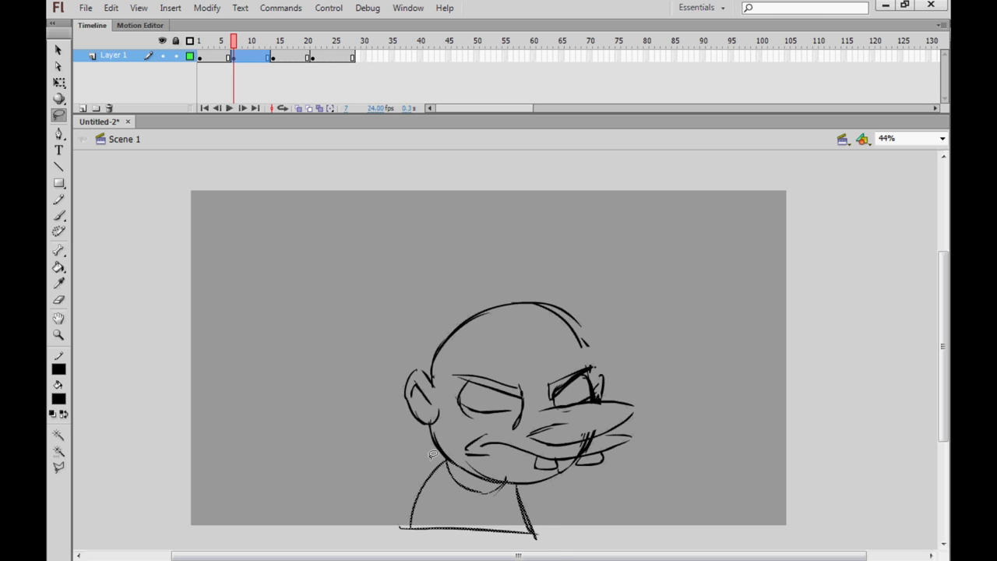
pyautogui.press('Delete')
pyautogui.click(59, 215)
pyautogui.press(',')
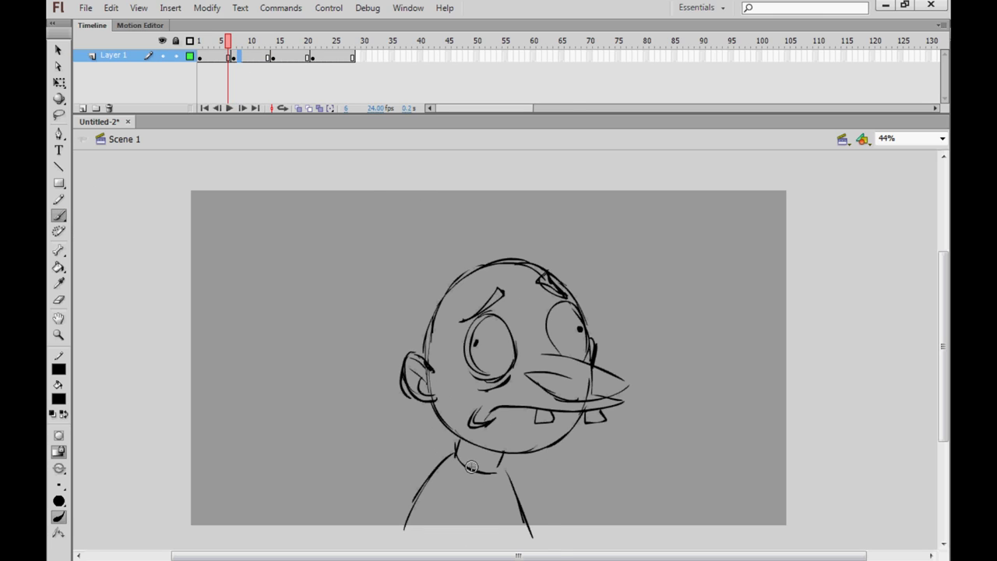
pyautogui.press('.')
pyautogui.moveTo(400, 528)
pyautogui.mouseDown()
pyautogui.moveTo(455, 469)
pyautogui.moveTo(442, 477)
pyautogui.moveTo(455, 470)
pyautogui.moveTo(454, 487)
pyautogui.moveTo(497, 490)
pyautogui.moveTo(512, 525)
pyautogui.mouseUp()
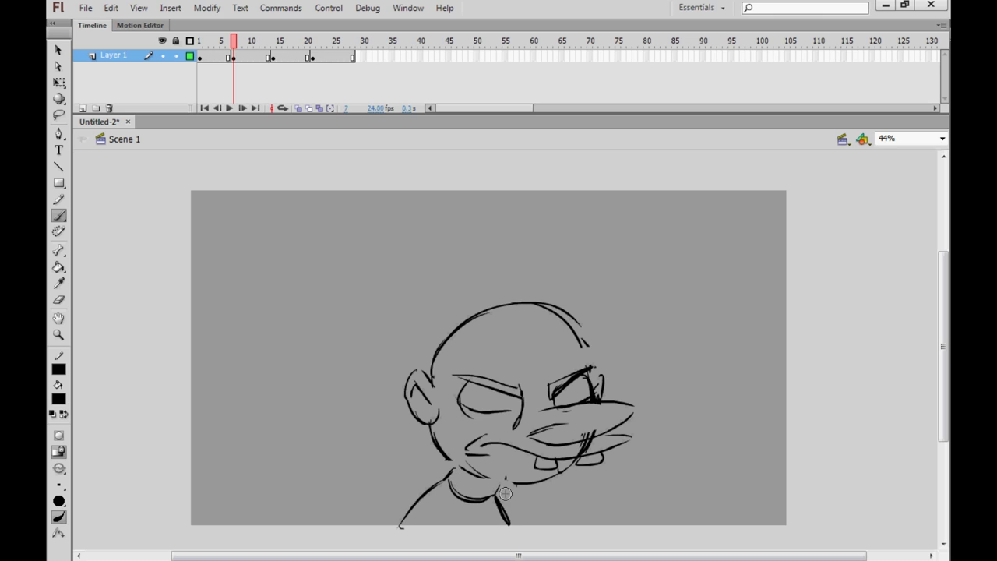
# Step: Thicken the top edge of the squashed head's nose and add creases under the near eye, flipping against the first pose
pyautogui.press(',')
pyautogui.press('.')
pyautogui.press(',')
pyautogui.press('.')
pyautogui.moveTo(549, 408); pyautogui.dragTo(639, 403)
pyautogui.press(',')
pyautogui.press('.')
pyautogui.moveTo(460, 429); pyautogui.dragTo(527, 406)
pyautogui.press(',')
pyautogui.press('.')
pyautogui.press(',')
pyautogui.press('.')
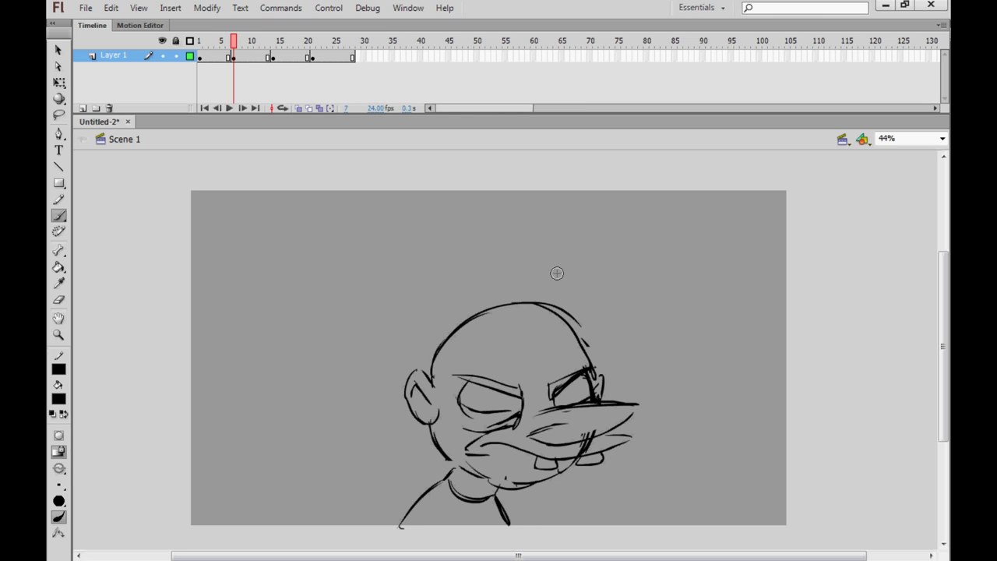
# Step: On the stretched pose at frame 14, strengthen the near cheek line and extend the near side of the mouth downward
pyautogui.click(279, 56)
pyautogui.press(',')
pyautogui.press(',')
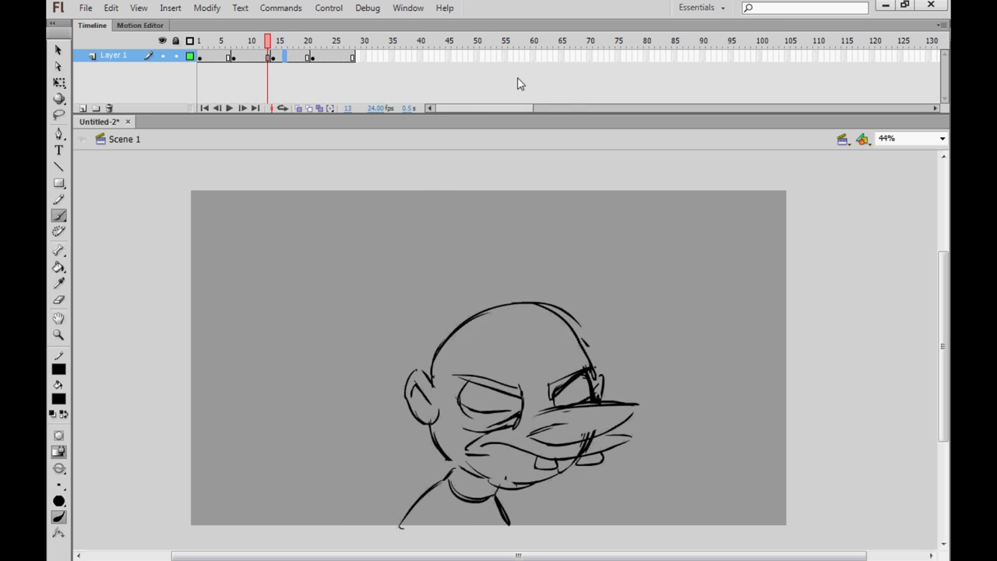
pyautogui.press('.')
pyautogui.moveTo(357, 357); pyautogui.dragTo(392, 394)
pyautogui.moveTo(401, 351)
pyautogui.mouseDown()
pyautogui.moveTo(399, 390)
pyautogui.moveTo(489, 375)
pyautogui.moveTo(482, 389)
pyautogui.moveTo(414, 410)
pyautogui.mouseUp()
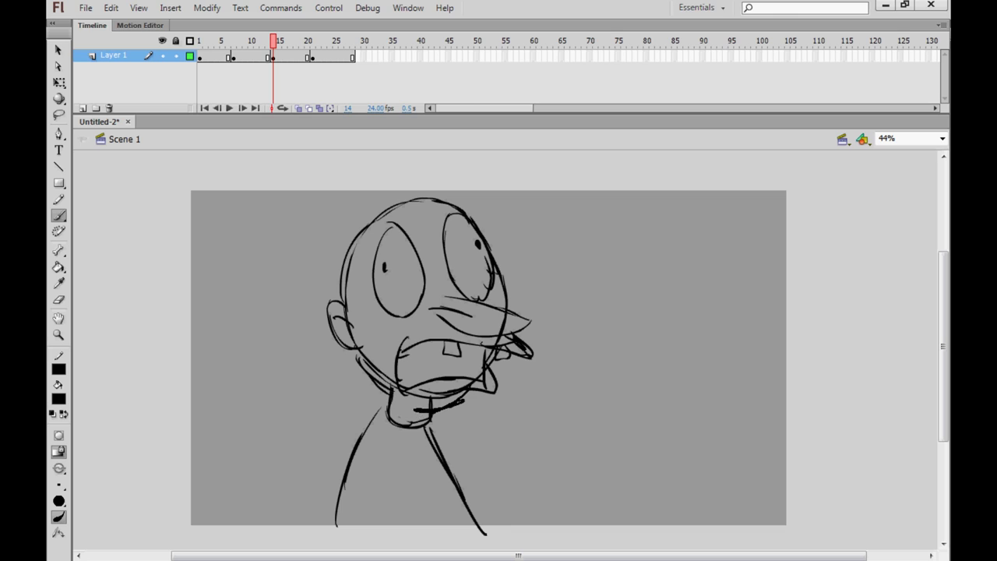
# Step: Erase the head-outline strokes crossing the stretched pose's mouth and jaw, plus the top edge of its nose, flipping against the squashed pose
pyautogui.press(',')
pyautogui.press('.')
pyautogui.click(58, 300)
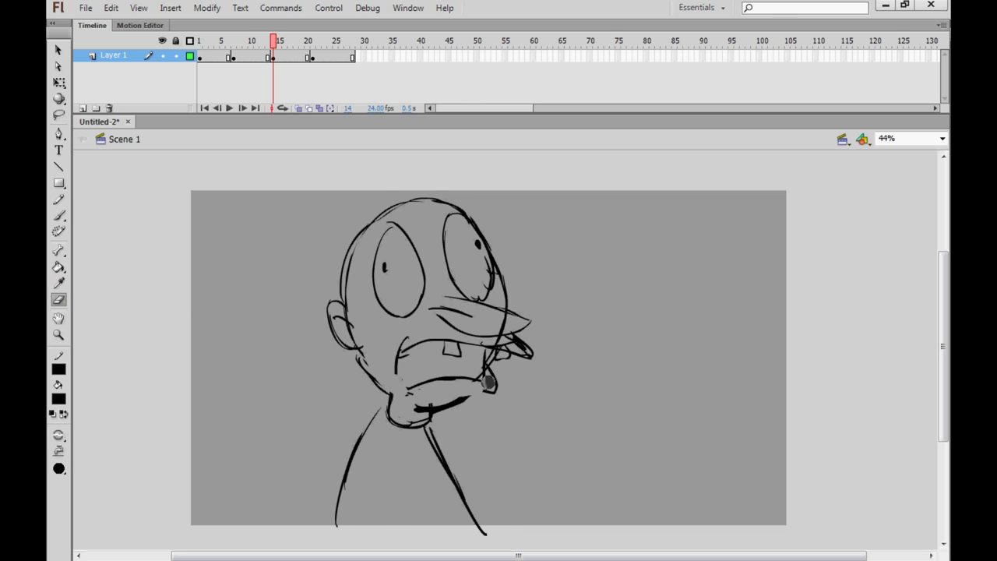
pyautogui.press(',')
pyautogui.press('.')
pyautogui.moveTo(442, 306); pyautogui.dragTo(521, 322)
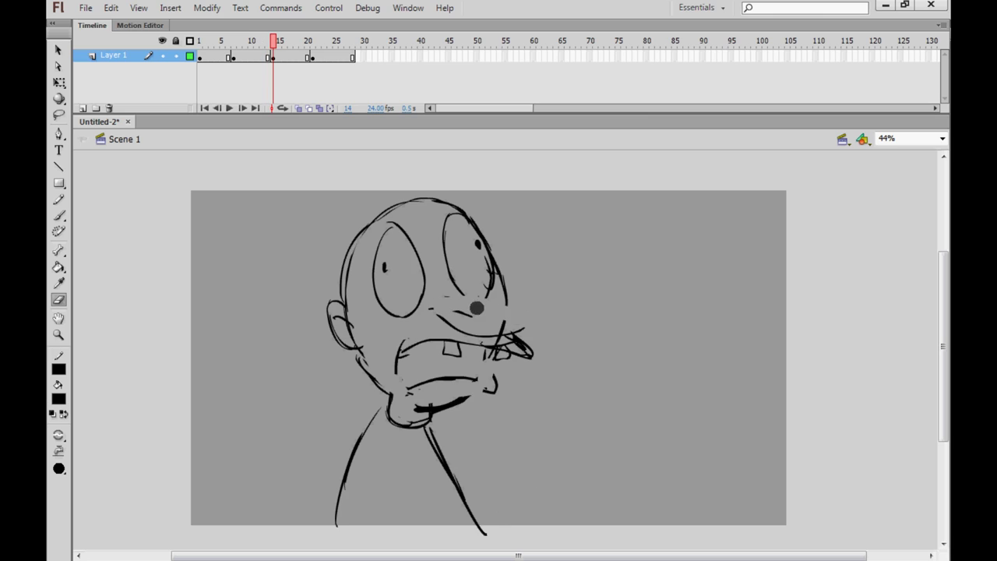
# Step: Redraw the stretched head's upper nose edge, add a crease under the near eye, and sketch the far ear and near earlobe
pyautogui.click(58, 216)
pyautogui.moveTo(442, 295)
pyautogui.mouseDown()
pyautogui.moveTo(533, 324)
pyautogui.moveTo(498, 336)
pyautogui.mouseUp()
pyautogui.moveTo(422, 312)
pyautogui.mouseDown()
pyautogui.moveTo(383, 331)
pyautogui.moveTo(416, 313)
pyautogui.mouseUp()
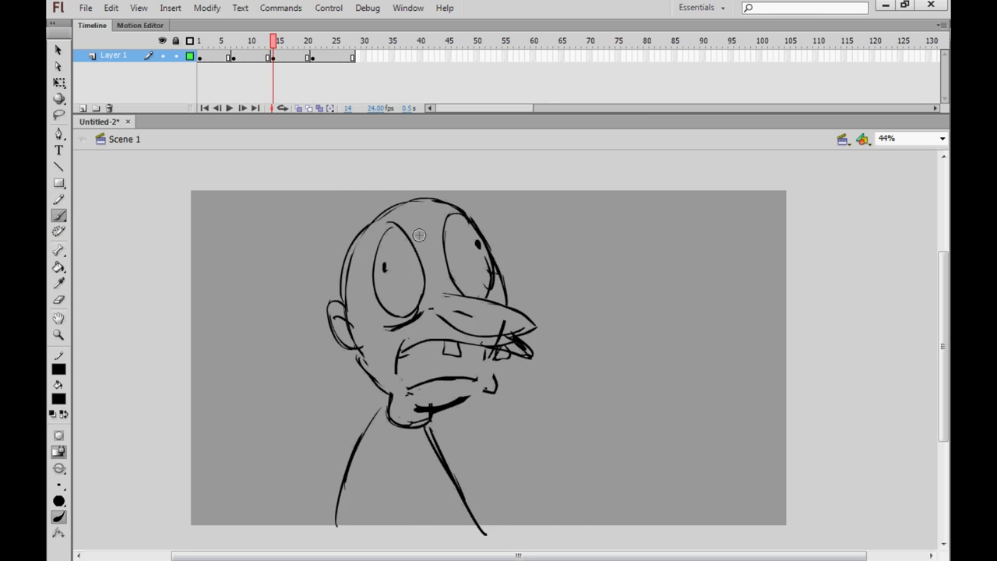
pyautogui.moveTo(513, 272); pyautogui.dragTo(513, 307)
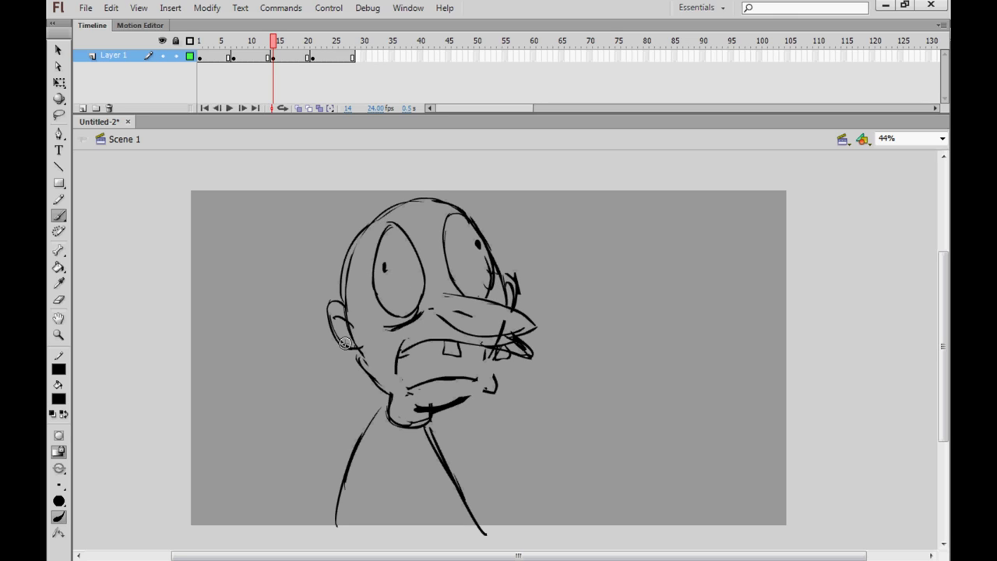
pyautogui.moveTo(360, 354); pyautogui.dragTo(331, 337)
# Step: Draw raised shoulders and hanging arms with curved sleeve ends on both sides of the stretched pose's neck
pyautogui.moveTo(384, 391); pyautogui.dragTo(379, 410)
pyautogui.press(',')
pyautogui.press('.')
pyautogui.moveTo(380, 406)
pyautogui.mouseDown()
pyautogui.moveTo(356, 382)
pyautogui.moveTo(335, 409)
pyautogui.moveTo(328, 502)
pyautogui.mouseUp()
pyautogui.moveTo(324, 471)
pyautogui.mouseDown()
pyautogui.moveTo(362, 479)
pyautogui.moveTo(360, 421)
pyautogui.mouseUp()
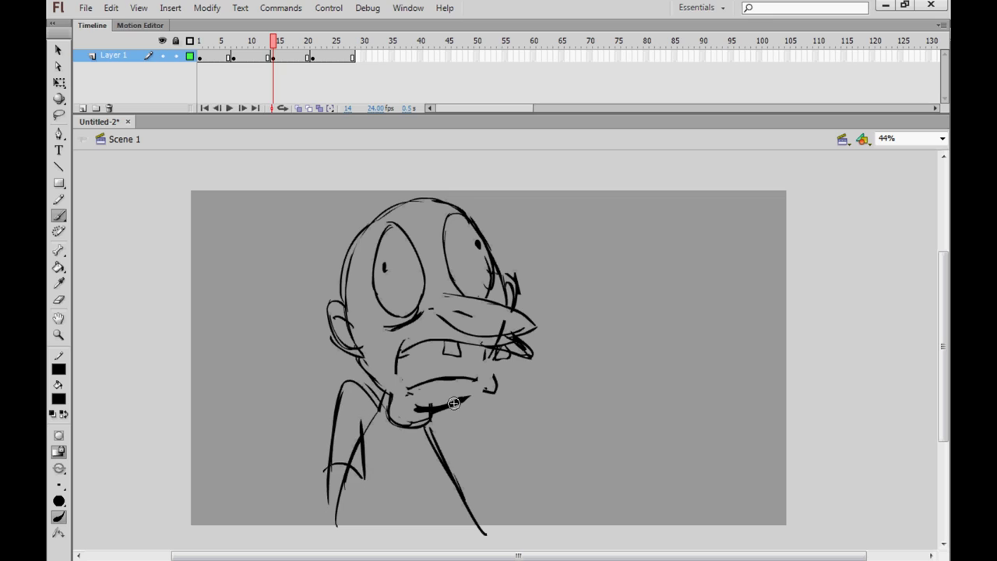
pyautogui.moveTo(457, 406); pyautogui.dragTo(478, 487)
pyautogui.moveTo(451, 473)
pyautogui.mouseDown()
pyautogui.moveTo(458, 462)
pyautogui.moveTo(472, 468)
pyautogui.mouseUp()
pyautogui.moveTo(476, 485); pyautogui.dragTo(489, 542)
pyautogui.moveTo(335, 465); pyautogui.dragTo(334, 546)
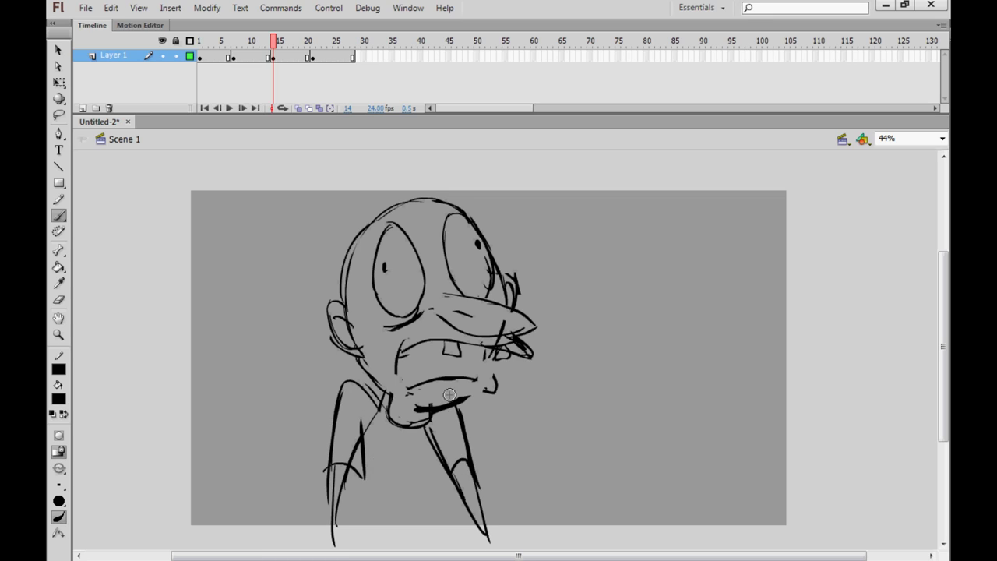
# Step: Add a lower lip and side lines to the stretched pose's open mouth
pyautogui.moveTo(482, 382); pyautogui.dragTo(447, 394)
pyautogui.moveTo(388, 365); pyautogui.dragTo(416, 391)
pyautogui.moveTo(397, 373)
pyautogui.mouseDown()
pyautogui.moveTo(409, 392)
pyautogui.moveTo(421, 389)
pyautogui.mouseUp()
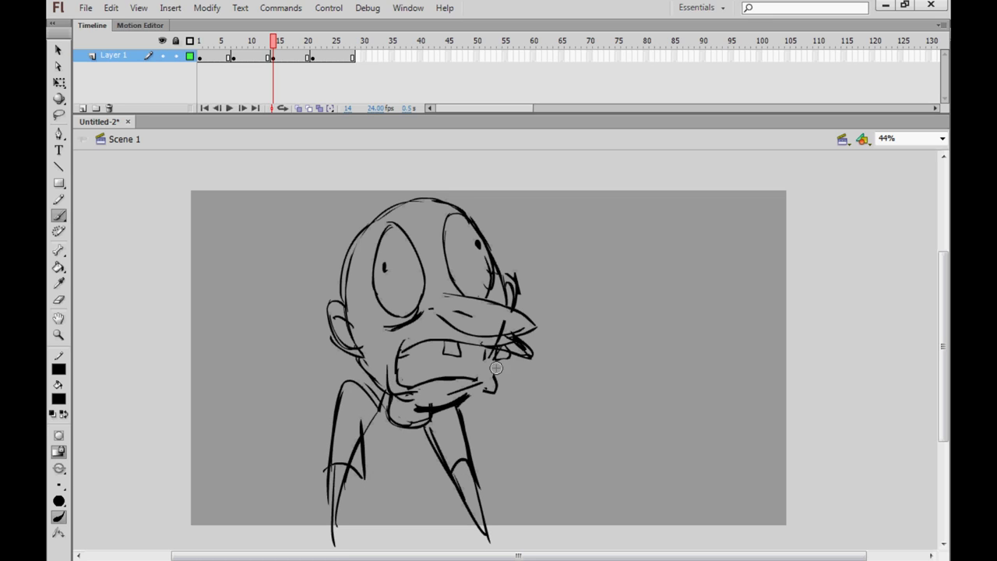
pyautogui.moveTo(487, 352); pyautogui.dragTo(479, 377)
# Step: Free-transform the whole settled pose to tilt it slightly counterclockwise and shift it left, comparing it with the first pose
pyautogui.press('.')
pyautogui.press('.')
pyautogui.press('.')
pyautogui.press('.')
pyautogui.press('.')
pyautogui.press('.')
pyautogui.press('.')
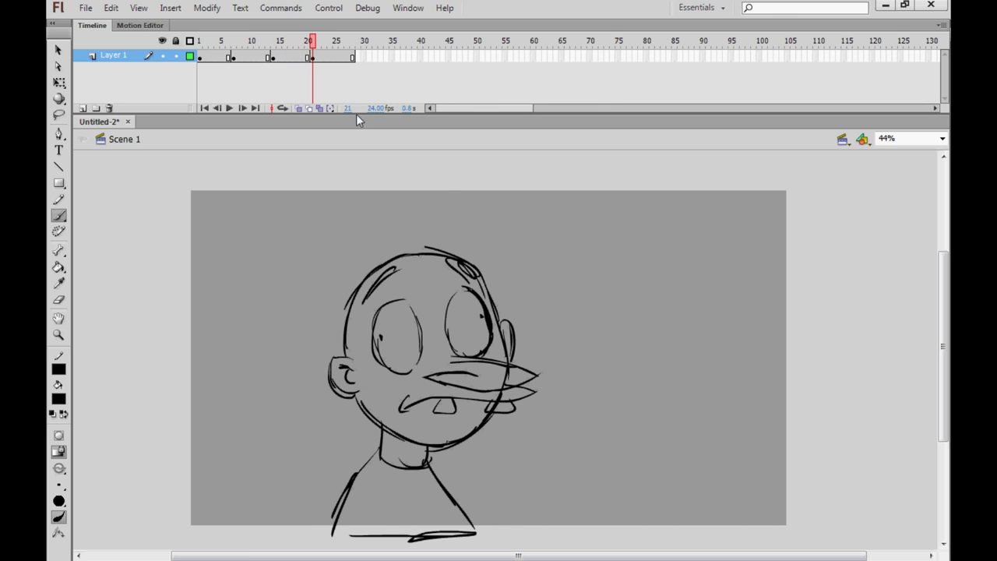
pyautogui.click(213, 56)
pyautogui.click(331, 59)
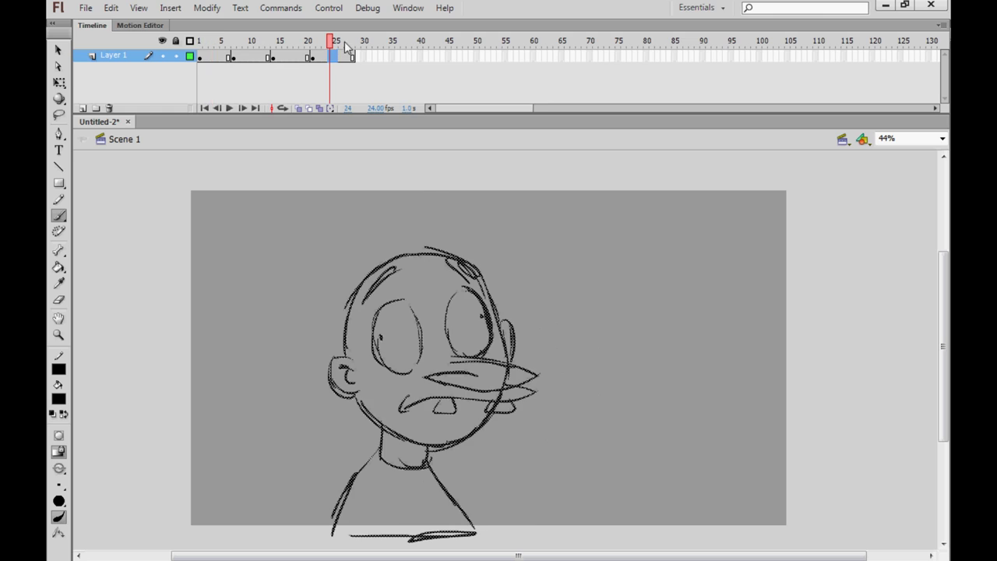
pyautogui.rightClick(498, 321)
pyautogui.click(545, 437)
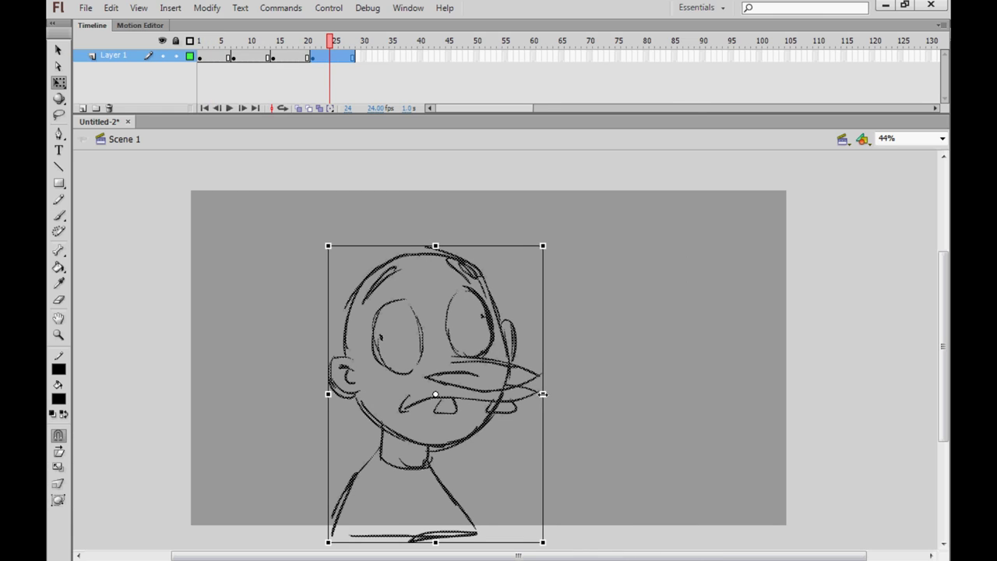
pyautogui.moveTo(558, 239)
pyautogui.mouseDown()
pyautogui.moveTo(491, 308)
pyautogui.moveTo(474, 304)
pyautogui.mouseUp()
pyautogui.click(216, 58)
pyautogui.click(346, 57)
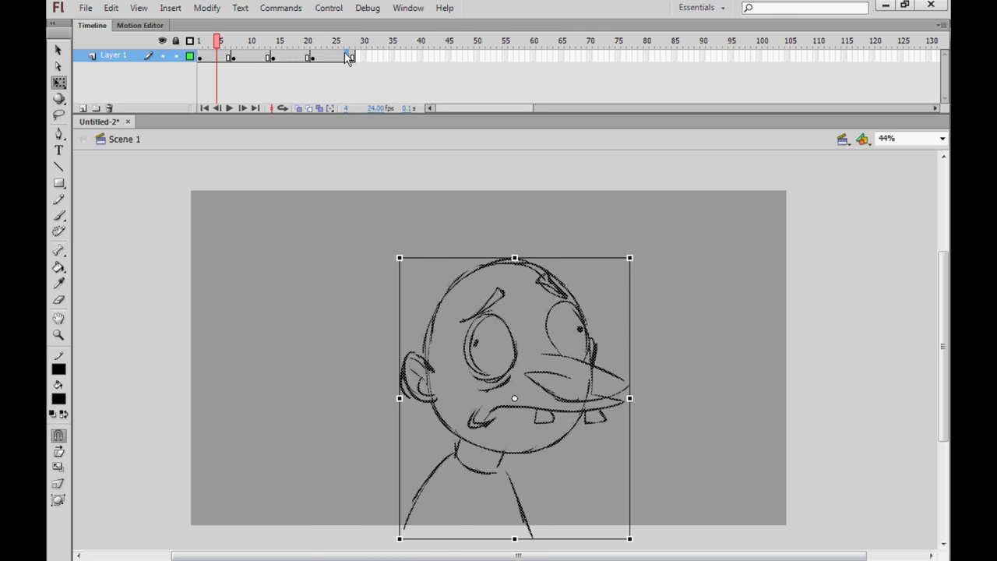
pyautogui.click(348, 59)
pyautogui.press('Return')
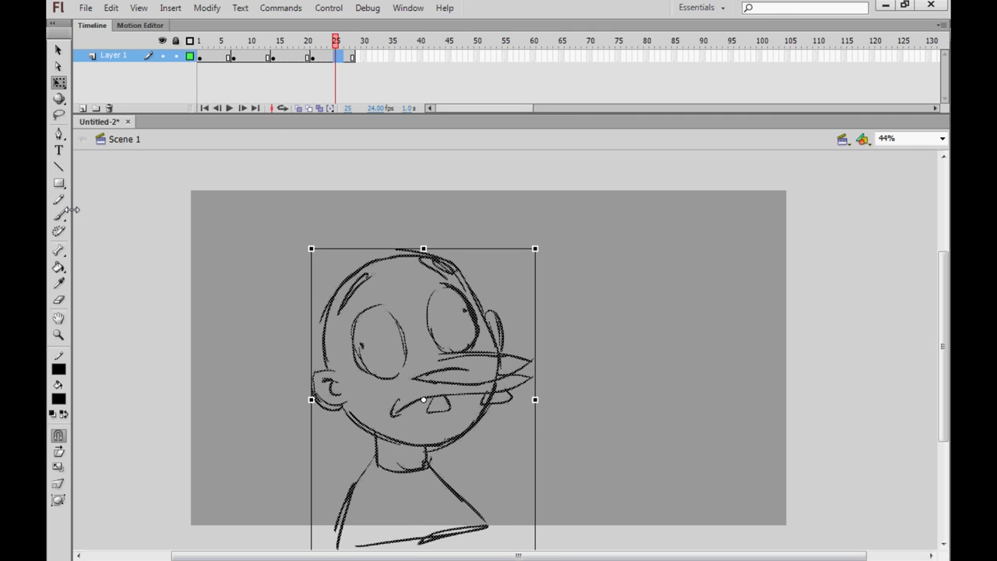
# Step: Draw raised shoulders and arm lines with a sleeve edge on the settled pose
pyautogui.click(58, 216)
pyautogui.moveTo(354, 440); pyautogui.dragTo(337, 529)
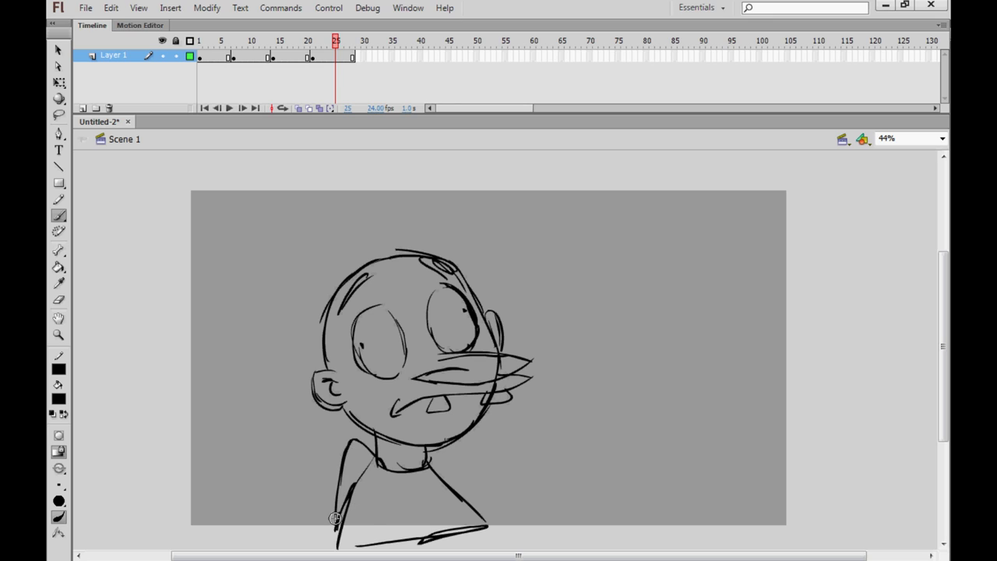
pyautogui.moveTo(376, 479); pyautogui.dragTo(377, 526)
pyautogui.moveTo(454, 446); pyautogui.dragTo(483, 527)
# Step: Sketch an open mouth with a lower lip and side lines on the settled face
pyautogui.moveTo(398, 402)
pyautogui.mouseDown()
pyautogui.moveTo(398, 429)
pyautogui.moveTo(472, 416)
pyautogui.mouseUp()
pyautogui.moveTo(472, 396); pyautogui.dragTo(473, 417)
pyautogui.moveTo(387, 396)
pyautogui.mouseDown()
pyautogui.moveTo(392, 440)
pyautogui.moveTo(472, 428)
pyautogui.moveTo(470, 414)
pyautogui.mouseUp()
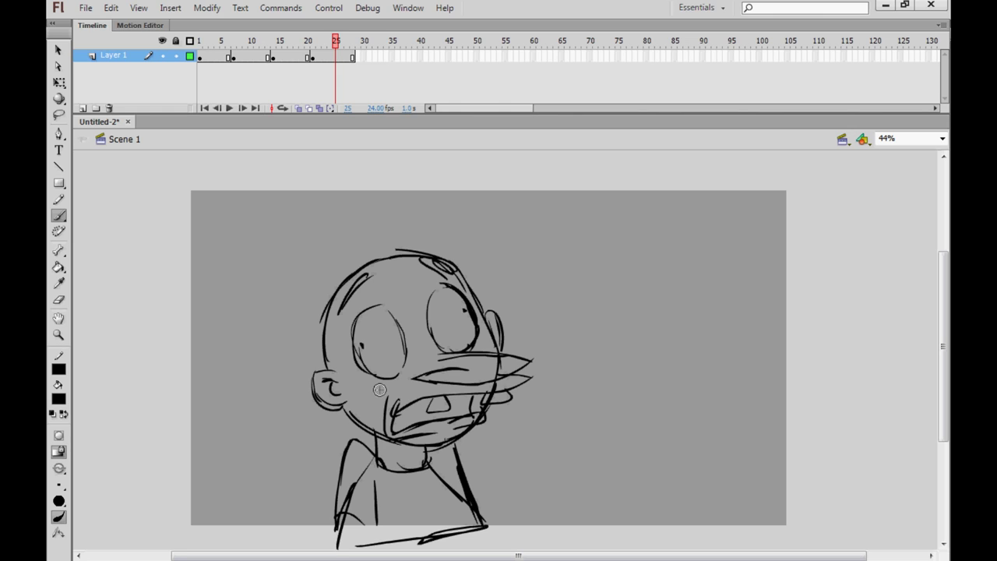
# Step: Play back the animation, add a new layer above the sketch layer, and lock the sketch layer
pyautogui.press('Return')
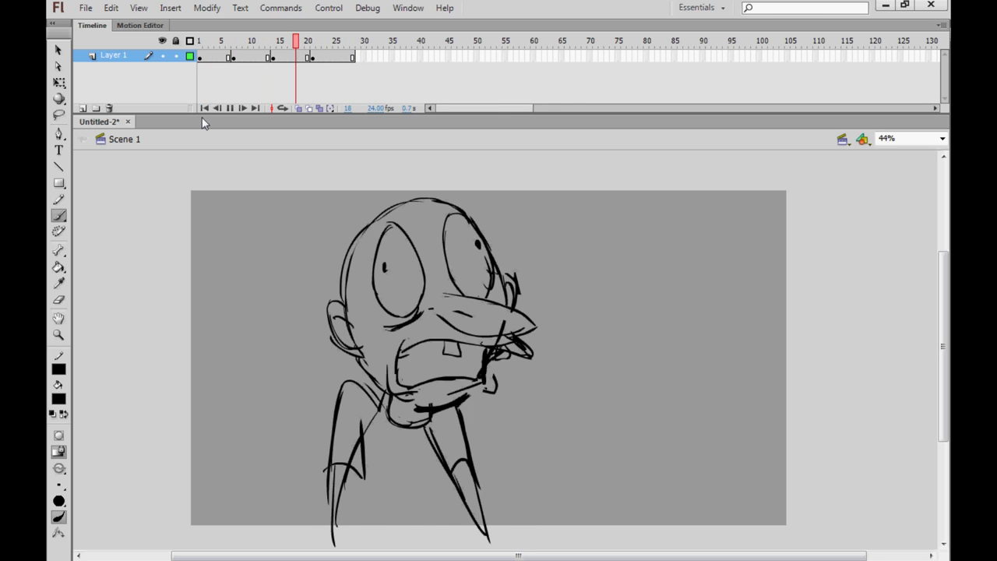
pyautogui.press('Return')
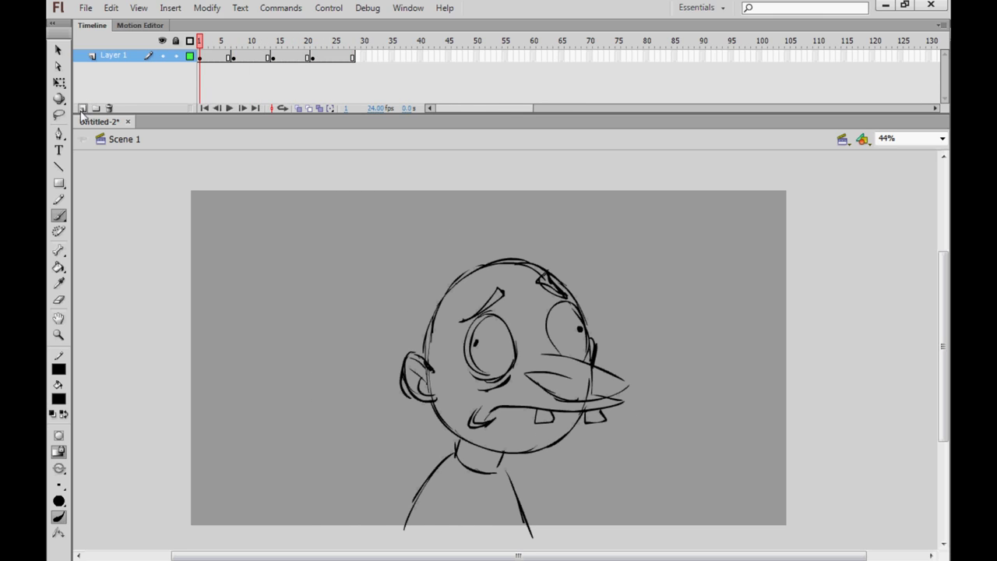
pyautogui.click(83, 108)
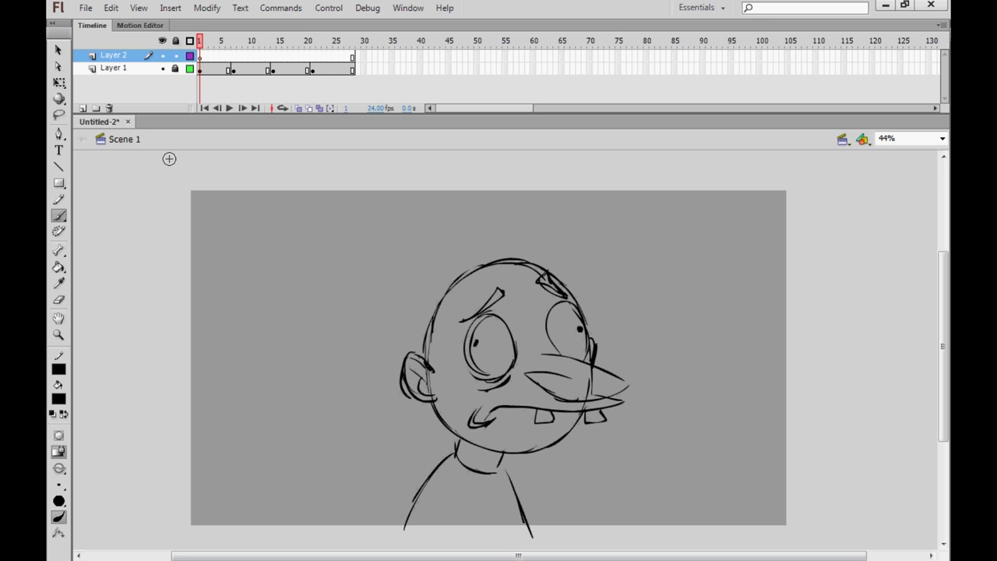
# Step: Try redrawing the near ear in a blank keyframe at frame 6 of the sketch layer over an onion skin, and undo it
pyautogui.rightClick(233, 72)
pyautogui.click(259, 252)
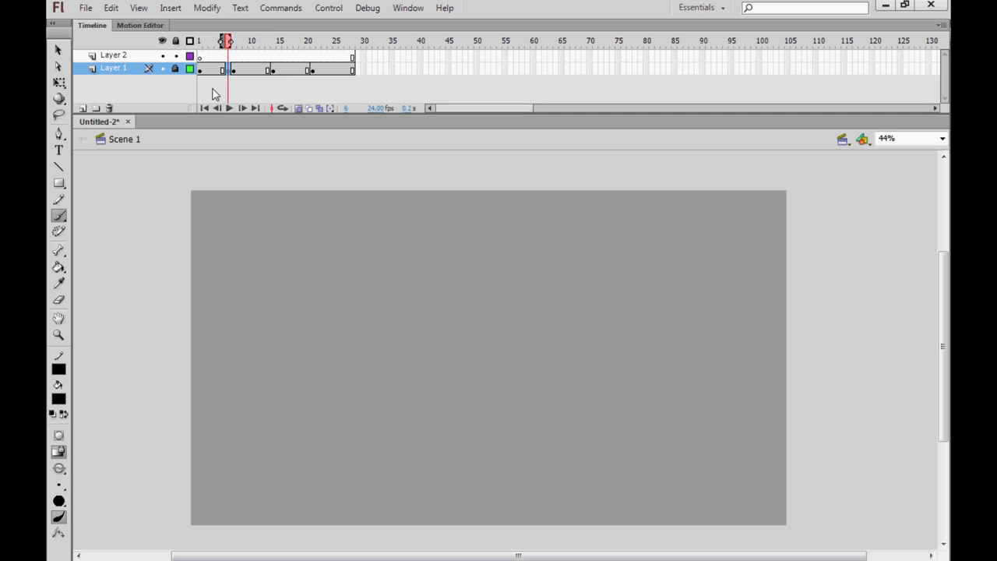
pyautogui.click(176, 69)
pyautogui.moveTo(434, 371)
pyautogui.mouseDown()
pyautogui.moveTo(400, 372)
pyautogui.moveTo(440, 405)
pyautogui.moveTo(424, 382)
pyautogui.moveTo(429, 395)
pyautogui.mouseUp()
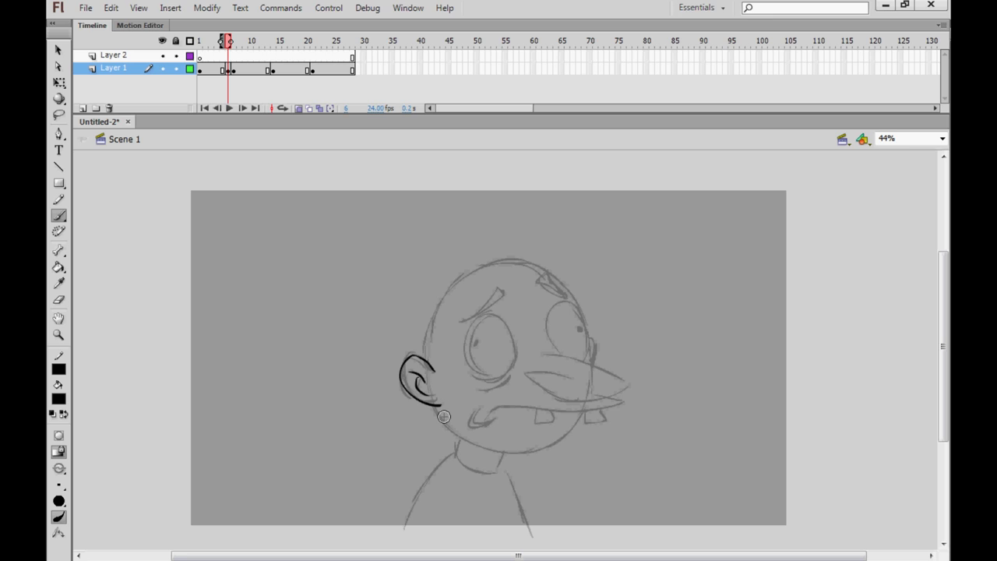
pyautogui.click(228, 70)
pyautogui.moveTo(229, 69); pyautogui.dragTo(231, 78)
pyautogui.press('Escape')
pyautogui.hotkey('ctrl', 'z')
pyautogui.hotkey('ctrl', 'z')
pyautogui.hotkey('ctrl', 'z')
pyautogui.hotkey('ctrl', 'z')
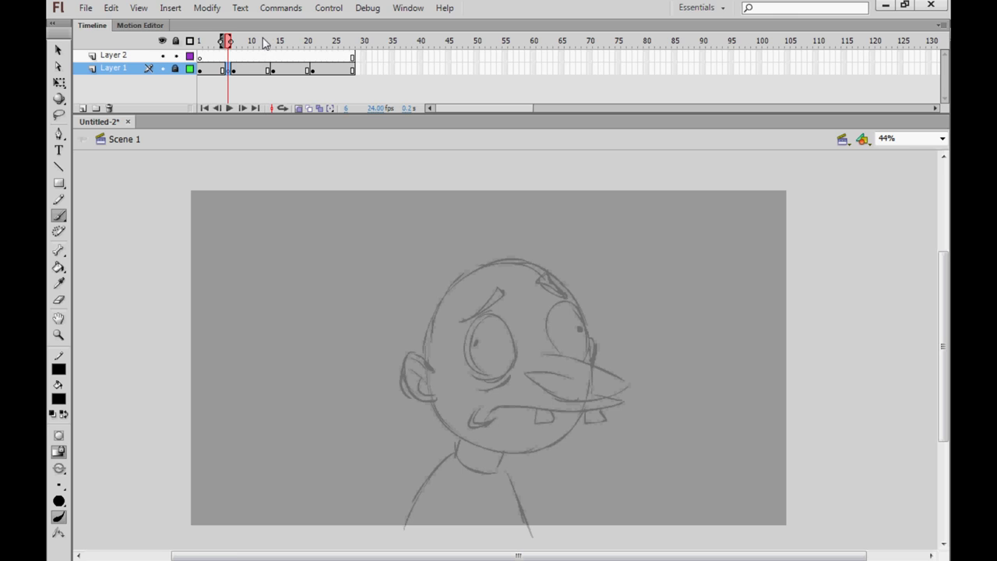
# Step: Display the sketch layer as outlines from frame 1 and set its outline color to dark gray #666666
pyautogui.click(199, 41)
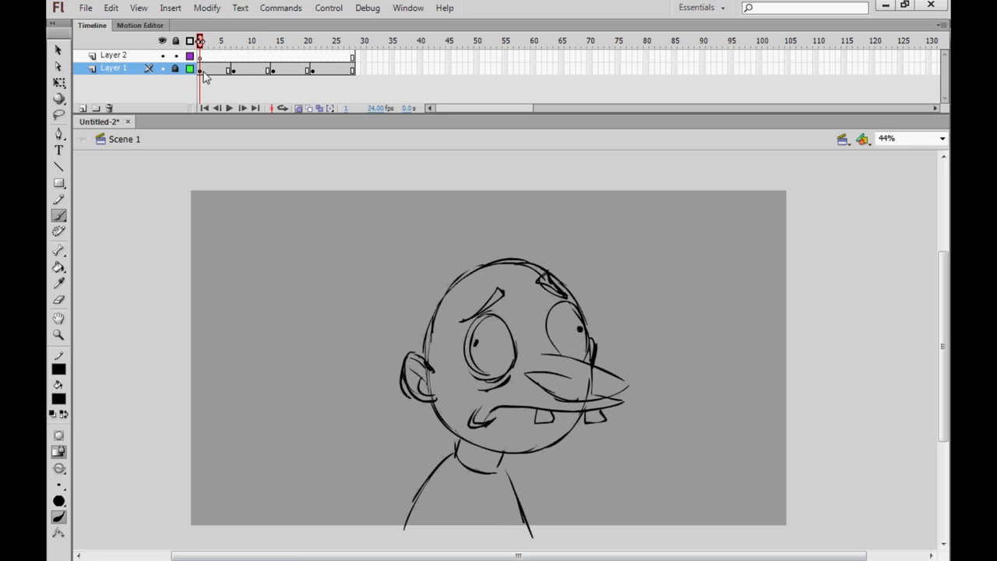
pyautogui.click(189, 70)
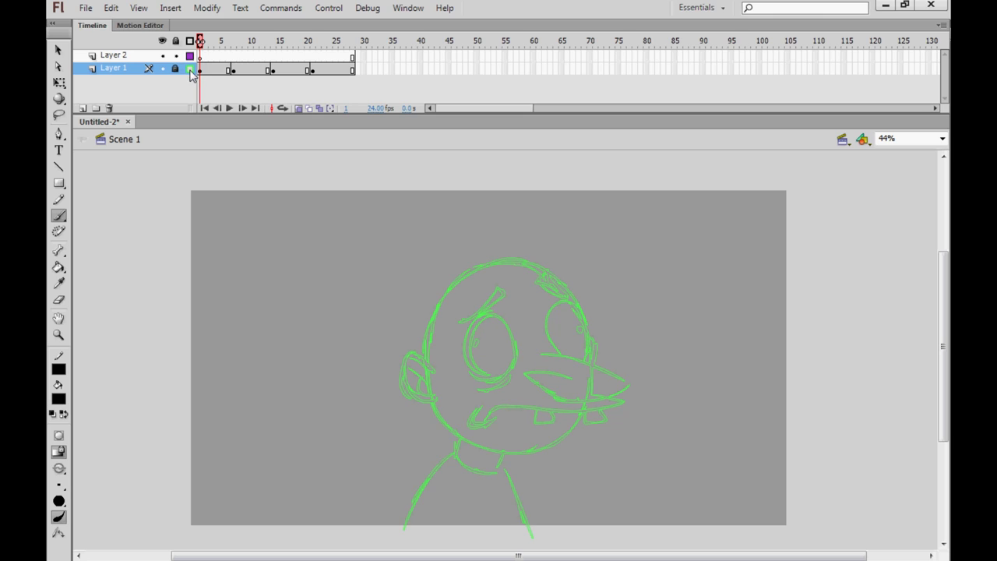
pyautogui.doubleClick(192, 70)
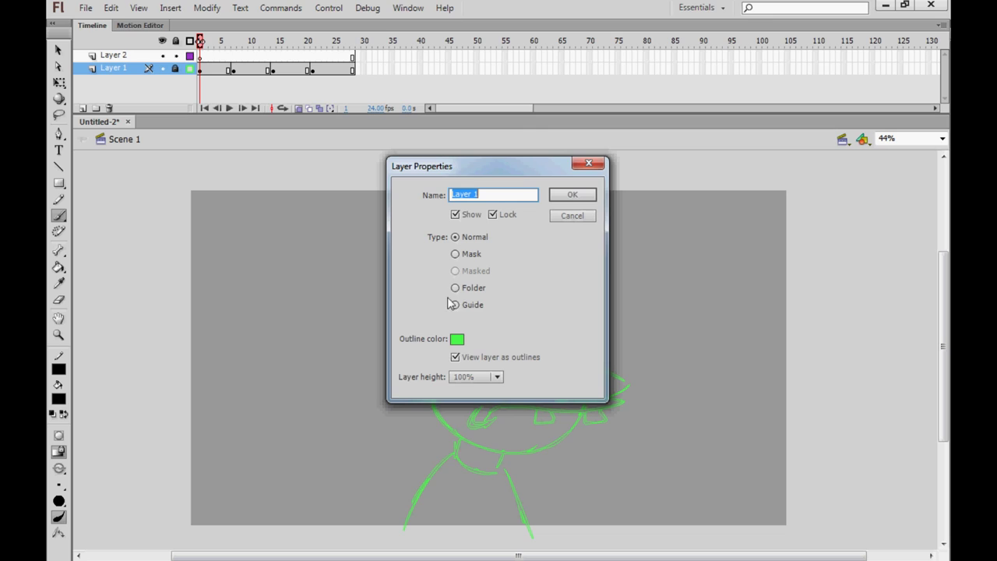
pyautogui.click(457, 340)
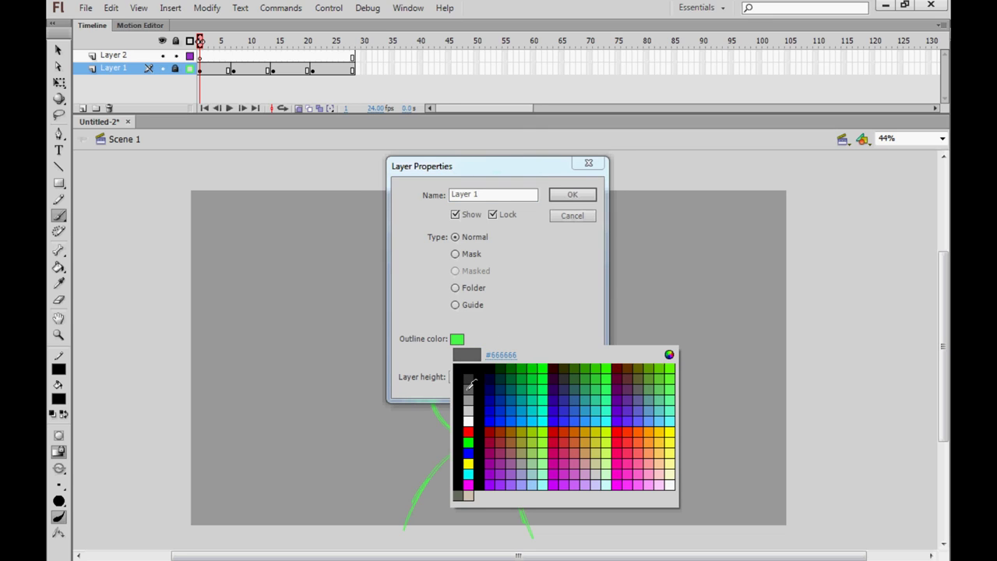
pyautogui.click(468, 382)
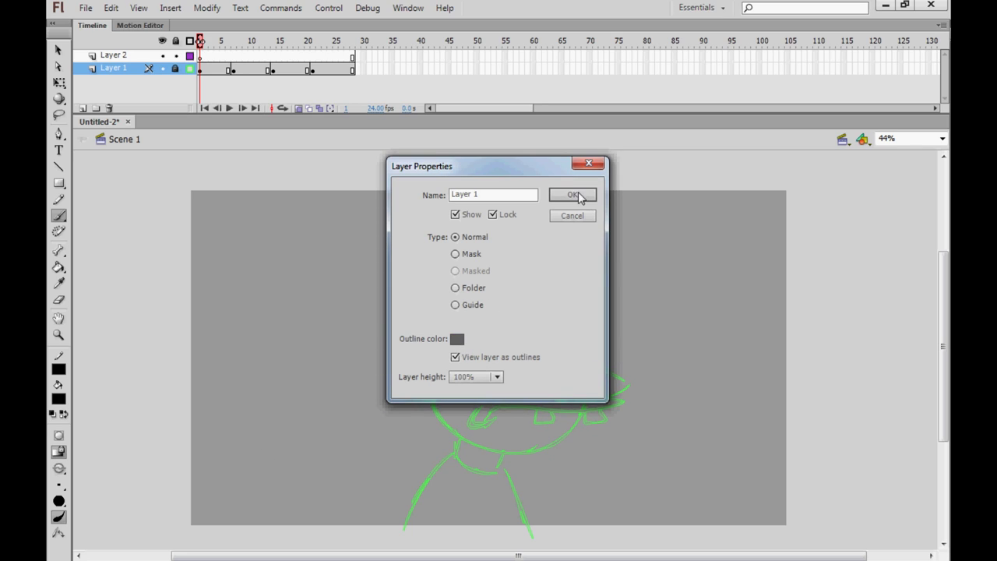
pyautogui.click(554, 194)
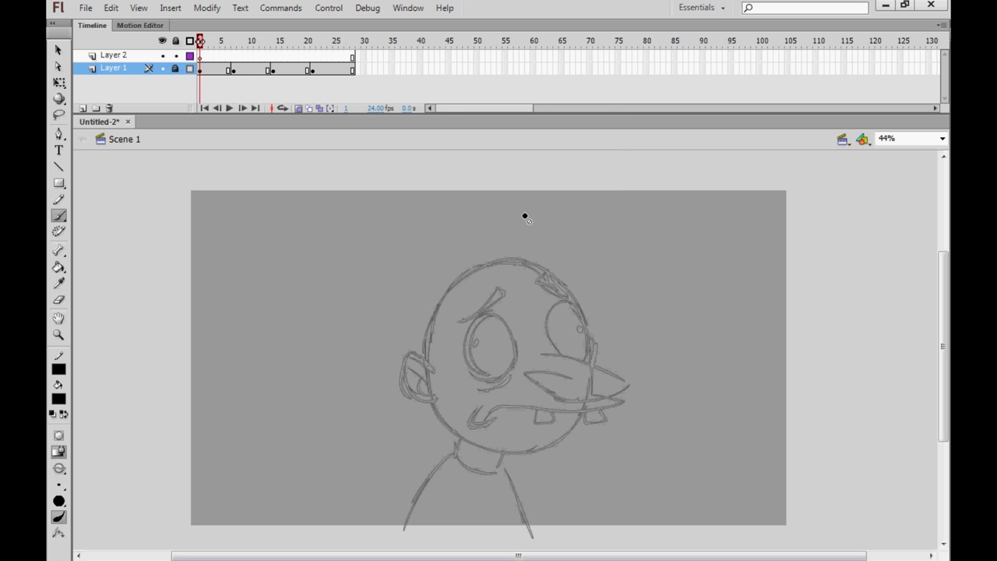
# Step: Play the animation in gray outlines and toggle the sketch layer's outline view to compare it with the full strokes
pyautogui.press('Return')
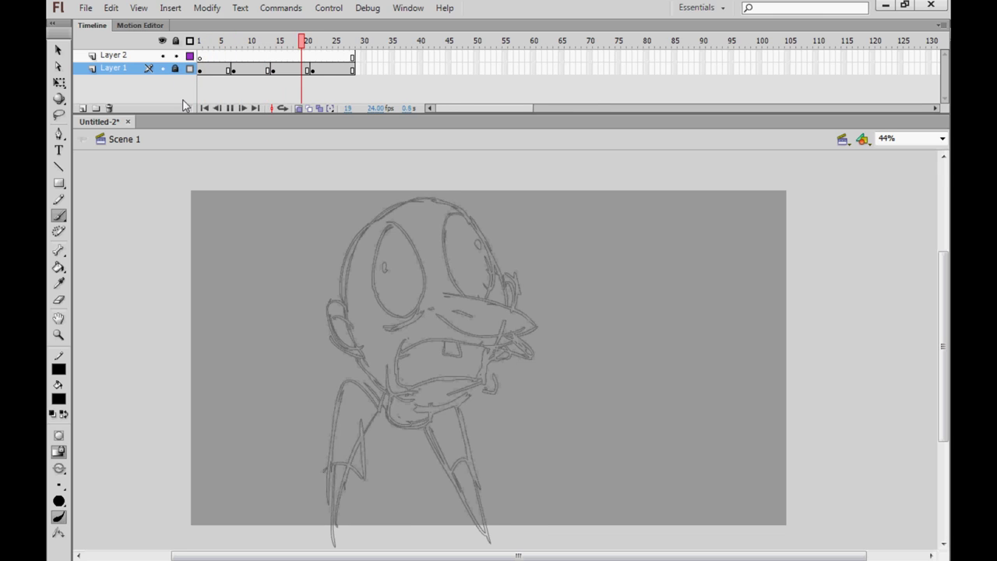
pyautogui.click(189, 69)
pyautogui.click(190, 71)
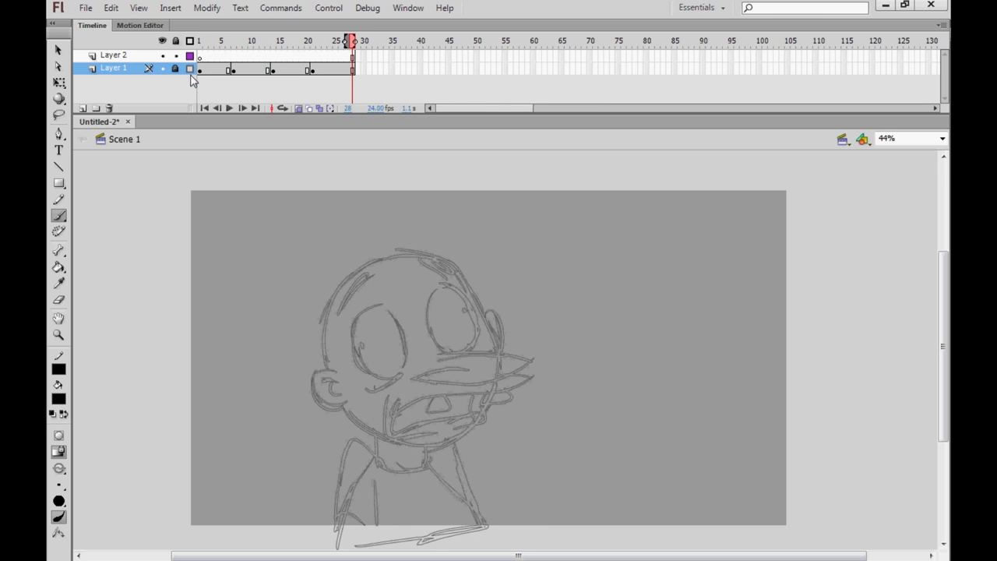
pyautogui.click(189, 69)
pyautogui.click(190, 71)
pyautogui.click(190, 70)
pyautogui.press('Return')
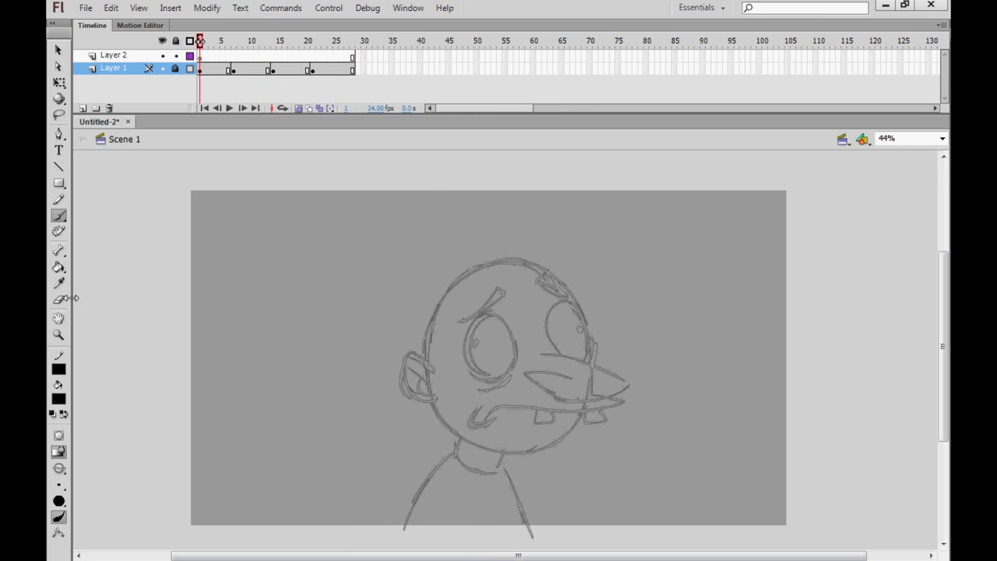
# Step: Ink the first pose's near ear and its long mouth line with clean brush strokes on the new layer, tracing the outlined sketch
pyautogui.click(58, 335)
pyautogui.moveTo(338, 218); pyautogui.dragTo(723, 552)
pyautogui.press('b')
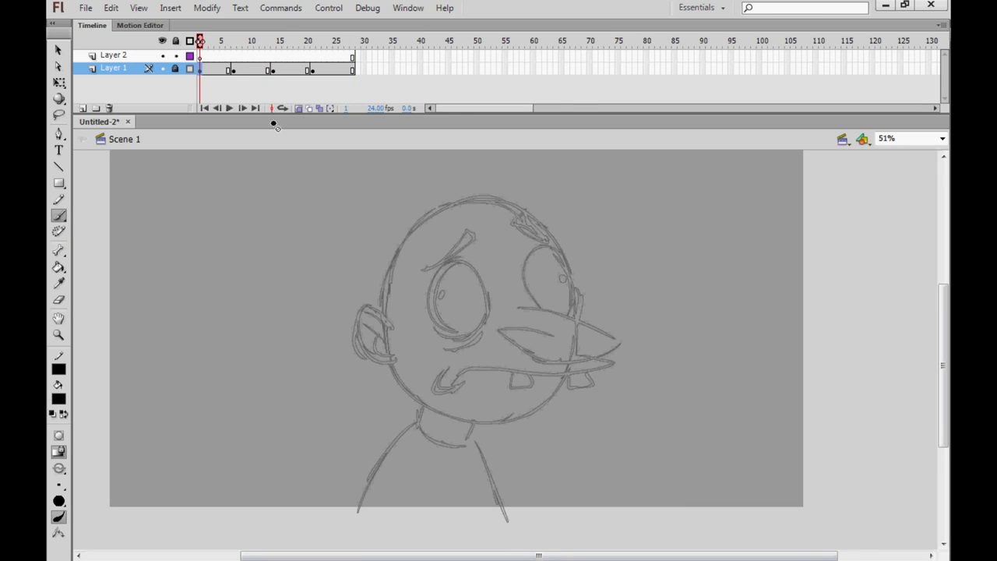
pyautogui.click(147, 58)
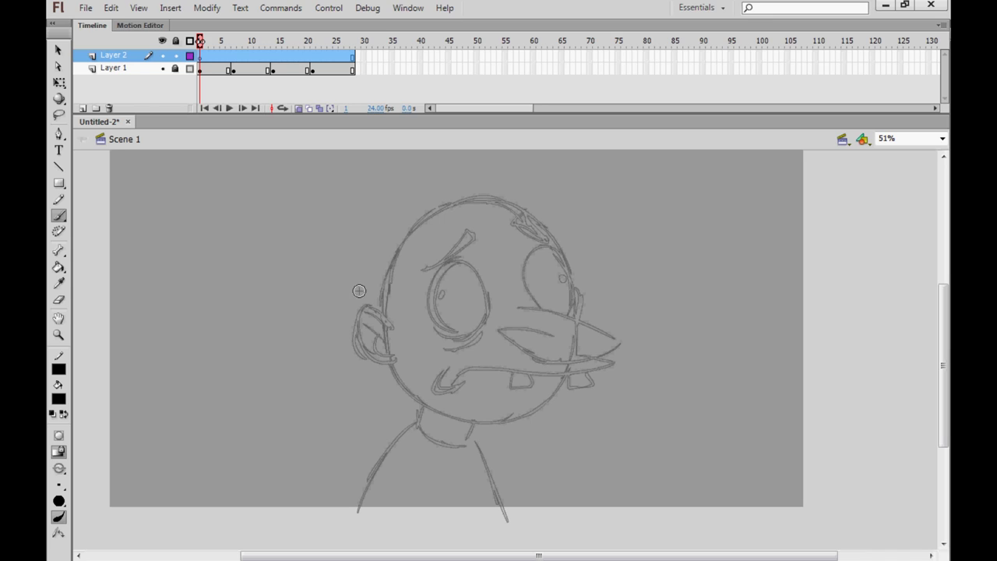
pyautogui.moveTo(368, 307)
pyautogui.mouseDown()
pyautogui.moveTo(393, 324)
pyautogui.moveTo(368, 310)
pyautogui.moveTo(357, 321)
pyautogui.moveTo(361, 348)
pyautogui.moveTo(400, 363)
pyautogui.mouseUp()
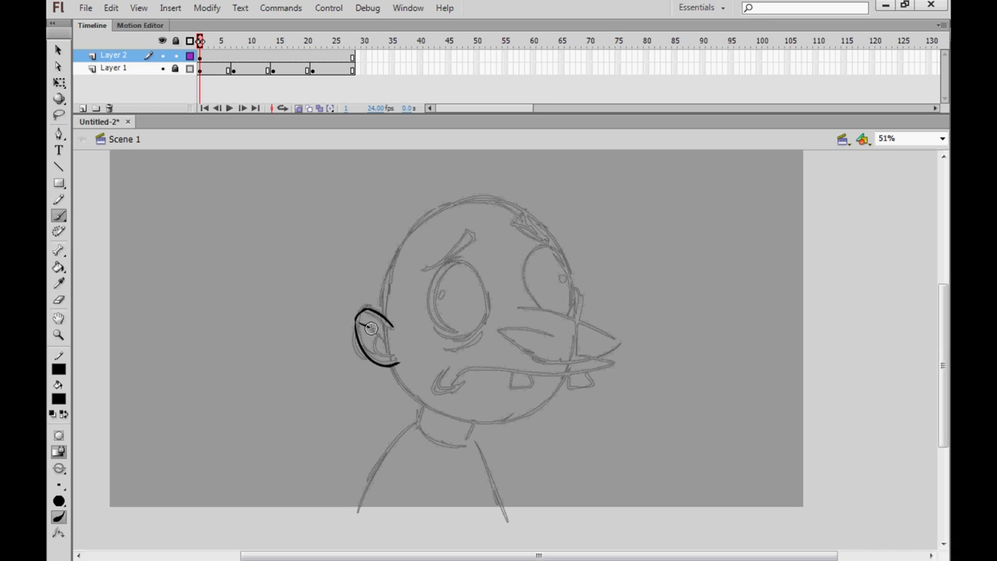
pyautogui.moveTo(370, 328); pyautogui.dragTo(378, 335)
pyautogui.moveTo(438, 376)
pyautogui.mouseDown()
pyautogui.moveTo(461, 391)
pyautogui.moveTo(447, 380)
pyautogui.moveTo(444, 393)
pyautogui.moveTo(460, 372)
pyautogui.moveTo(614, 366)
pyautogui.mouseUp()
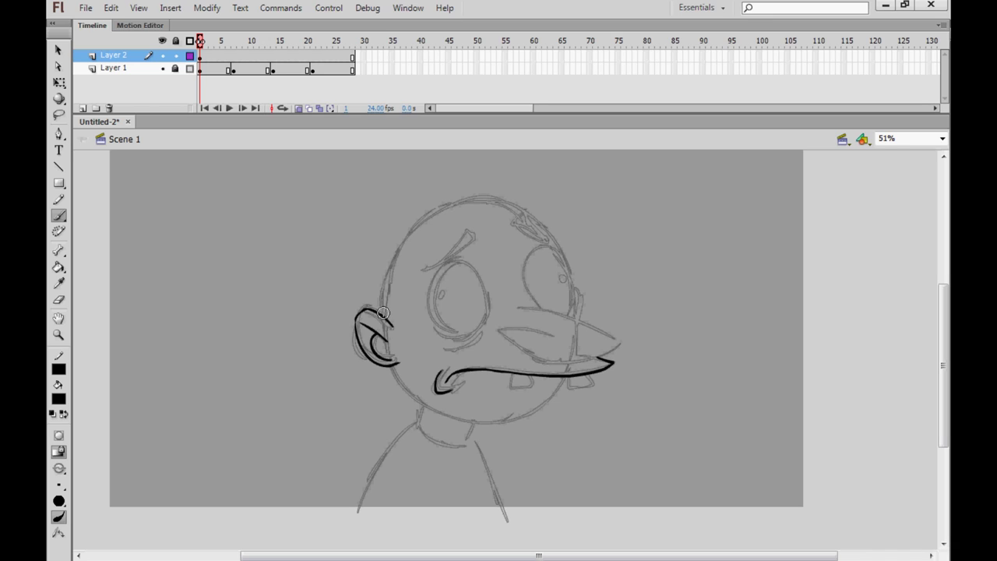
# Step: Ink the first pose's skull, jaw, collar, nose, eyes, brows and shoulders over the outlined sketch
pyautogui.moveTo(383, 313); pyautogui.dragTo(539, 221)
pyautogui.moveTo(422, 270); pyautogui.dragTo(469, 232)
pyautogui.moveTo(392, 366); pyautogui.dragTo(472, 423)
pyautogui.moveTo(419, 427); pyautogui.dragTo(471, 438)
pyautogui.moveTo(514, 306); pyautogui.dragTo(622, 342)
pyautogui.moveTo(507, 330); pyautogui.dragTo(621, 342)
pyautogui.moveTo(537, 249); pyautogui.dragTo(573, 321)
pyautogui.moveTo(521, 214); pyautogui.dragTo(557, 240)
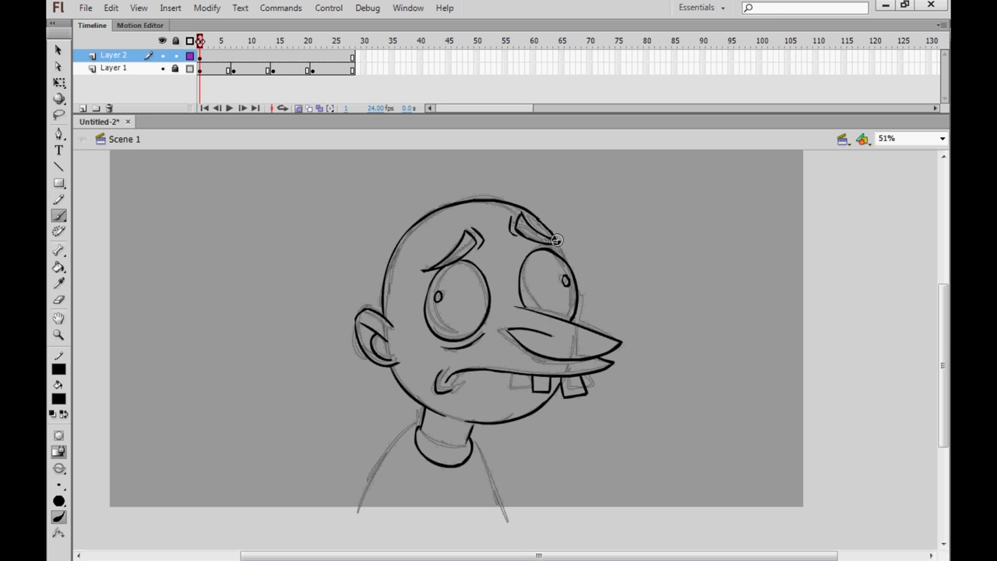
pyautogui.moveTo(419, 425); pyautogui.dragTo(356, 512)
pyautogui.moveTo(474, 440); pyautogui.dragTo(506, 520)
# Step: Add a blank keyframe at frame 7 of the ink layer and ink the squashed pose's head, face and shoulders
pyautogui.click(235, 59)
pyautogui.press('F7')
pyautogui.press(',')
pyautogui.press('.')
pyautogui.moveTo(388, 333); pyautogui.dragTo(578, 308)
pyautogui.moveTo(530, 341); pyautogui.dragTo(579, 324)
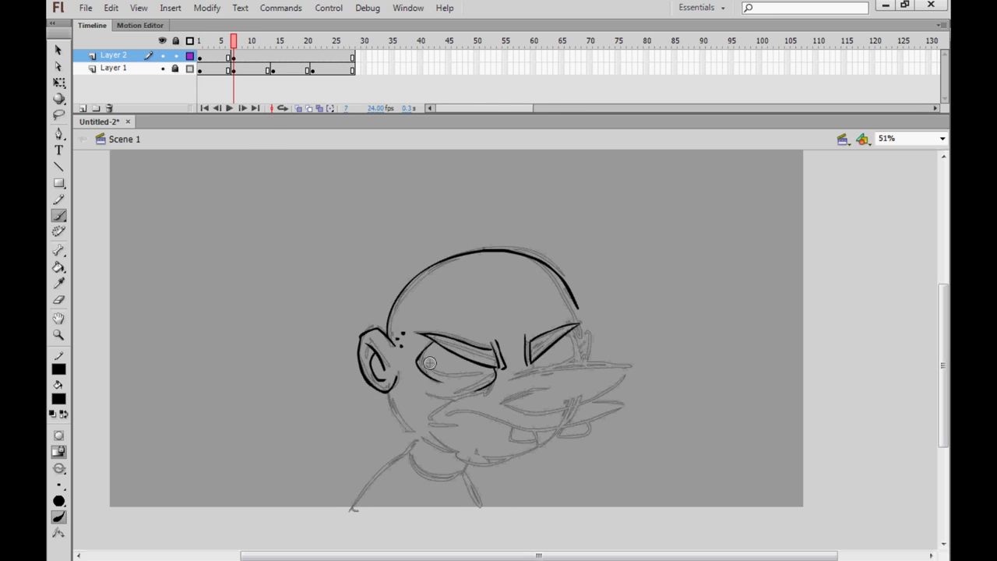
pyautogui.moveTo(433, 421); pyautogui.dragTo(621, 402)
pyautogui.moveTo(513, 375); pyautogui.dragTo(633, 367)
pyautogui.moveTo(413, 445); pyautogui.dragTo(352, 513)
# Step: Add a blank keyframe at frame 14 and ink the stretched pose's skull, raised brow, eyes, nose and ears
pyautogui.click(273, 59)
pyautogui.press('F7')
pyautogui.moveTo(943, 365); pyautogui.dragTo(943, 340)
pyautogui.moveTo(286, 308); pyautogui.dragTo(422, 200)
pyautogui.moveTo(307, 213); pyautogui.dragTo(335, 170)
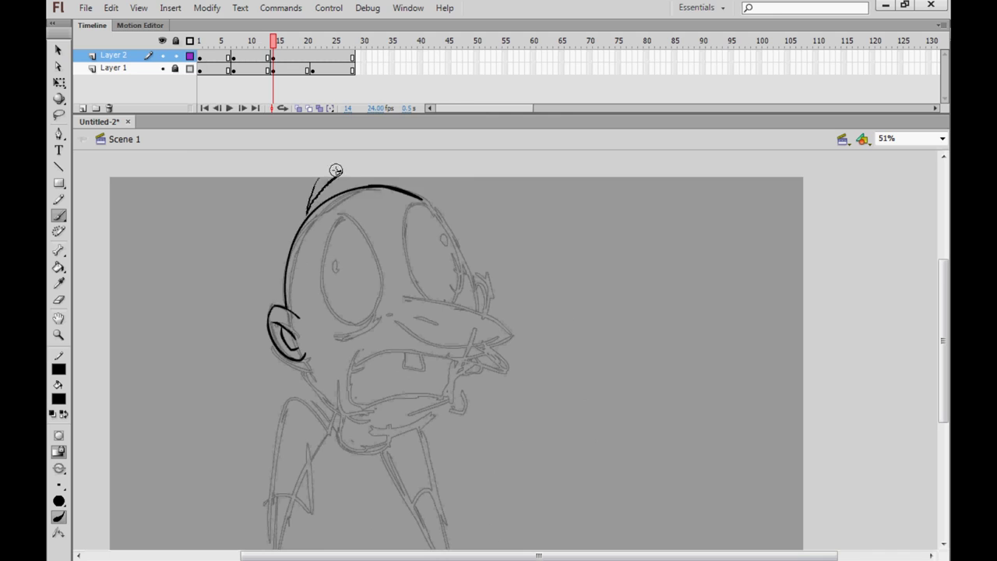
pyautogui.moveTo(340, 212); pyautogui.dragTo(378, 300)
pyautogui.moveTo(404, 296); pyautogui.dragTo(514, 336)
pyautogui.moveTo(407, 211); pyautogui.dragTo(452, 302)
pyautogui.moveTo(468, 289); pyautogui.dragTo(482, 313)
# Step: Ink the stretched pose's open mouth, teeth, chin, collar and both arms
pyautogui.moveTo(943, 340); pyautogui.dragTo(943, 369)
pyautogui.moveTo(352, 341); pyautogui.dragTo(514, 305)
pyautogui.moveTo(335, 360); pyautogui.dragTo(386, 368)
pyautogui.moveTo(331, 362); pyautogui.dragTo(271, 436)
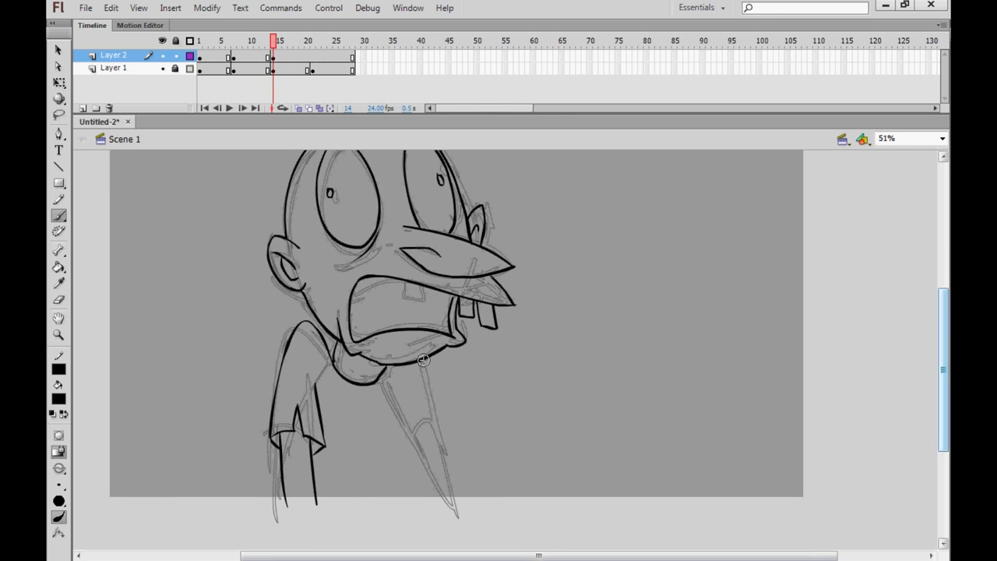
pyautogui.moveTo(424, 359); pyautogui.dragTo(446, 455)
# Step: Add a blank keyframe at frame 21 and ink the settled pose's head, brows, eyes and nose
pyautogui.moveTo(943, 370); pyautogui.dragTo(943, 351)
pyautogui.click(312, 58)
pyautogui.press('F7')
pyautogui.moveTo(283, 364)
pyautogui.mouseDown()
pyautogui.moveTo(292, 399)
pyautogui.moveTo(429, 260)
pyautogui.mouseUp()
pyautogui.rightClick(350, 374)
pyautogui.moveTo(318, 243); pyautogui.dragTo(283, 296)
pyautogui.moveTo(400, 343); pyautogui.dragTo(508, 350)
pyautogui.moveTo(405, 262); pyautogui.dragTo(444, 338)
pyautogui.moveTo(388, 228); pyautogui.dragTo(423, 256)
# Step: Ink the settled pose's mouth, jaw, collar and arms, checking against the neighbouring frame
pyautogui.press(',')
pyautogui.press('.')
pyautogui.moveTo(341, 441); pyautogui.dragTo(450, 413)
pyautogui.moveTo(416, 445); pyautogui.dragTo(454, 521)
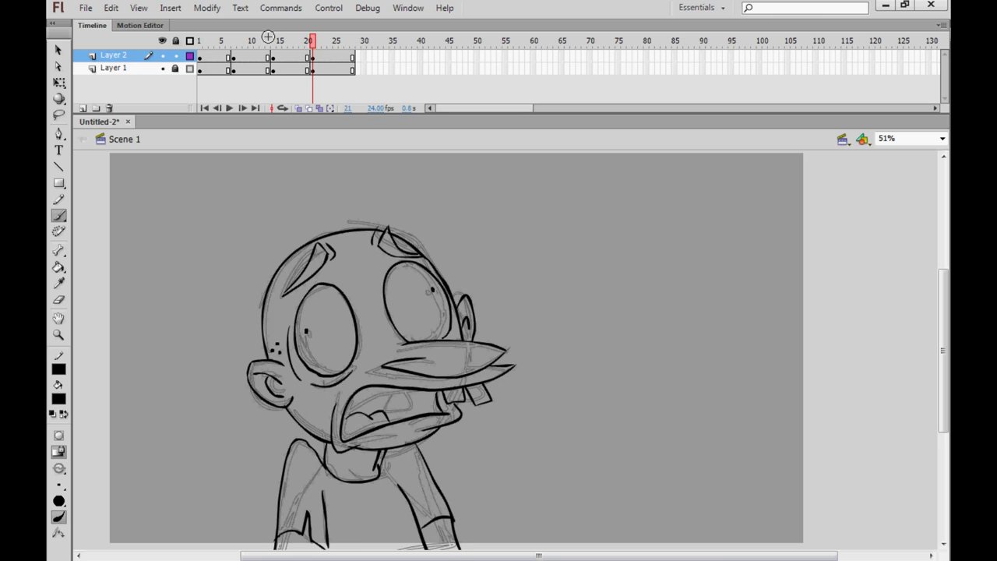
# Step: Hide the sketch layer and play the inked animation from frame 1
pyautogui.click(162, 68)
pyautogui.moveTo(207, 40); pyautogui.dragTo(199, 40)
pyautogui.press('Return')
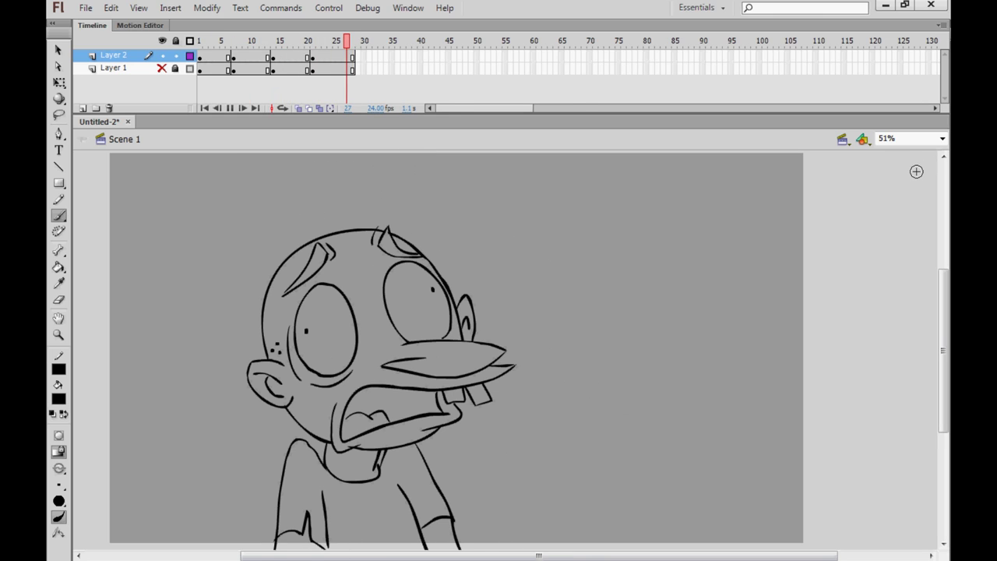
pyautogui.press('Return')
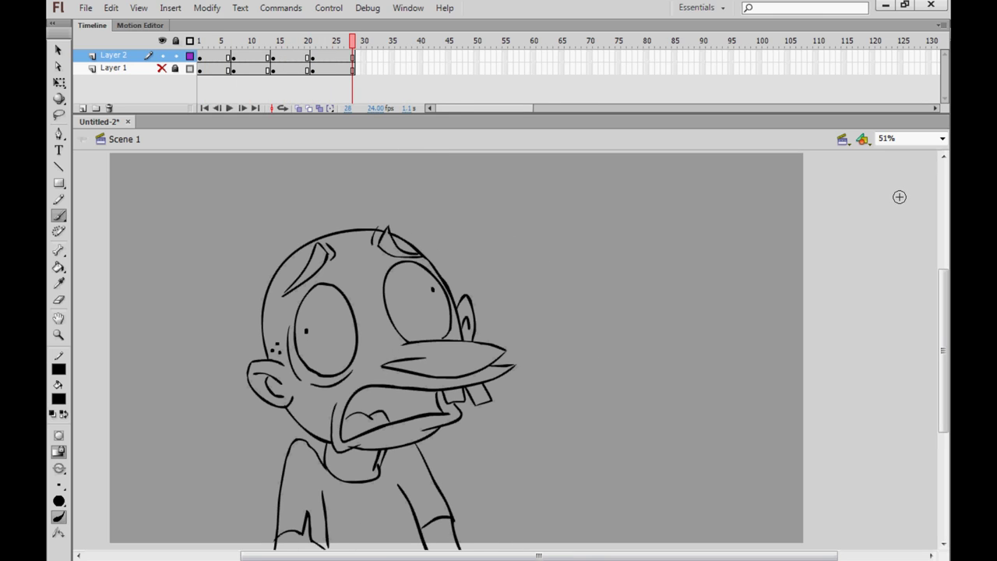
pyautogui.press('Return')
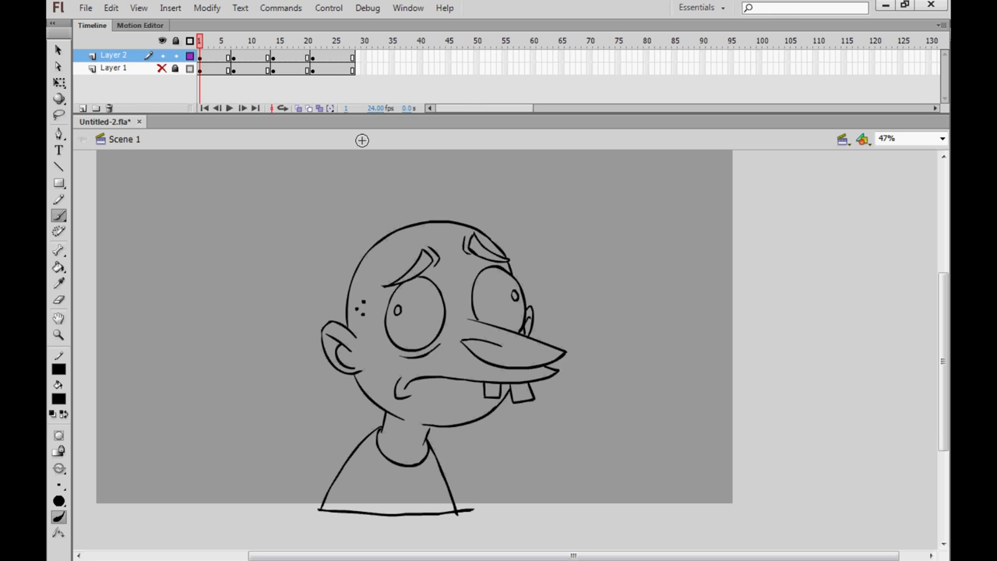
# Step: Create a blank keyframe at frame 13 of the ink layer and turn on onion skinning
pyautogui.moveTo(274, 37)
pyautogui.mouseDown()
pyautogui.moveTo(249, 37)
pyautogui.moveTo(300, 37)
pyautogui.moveTo(228, 61)
pyautogui.moveTo(261, 62)
pyautogui.mouseUp()
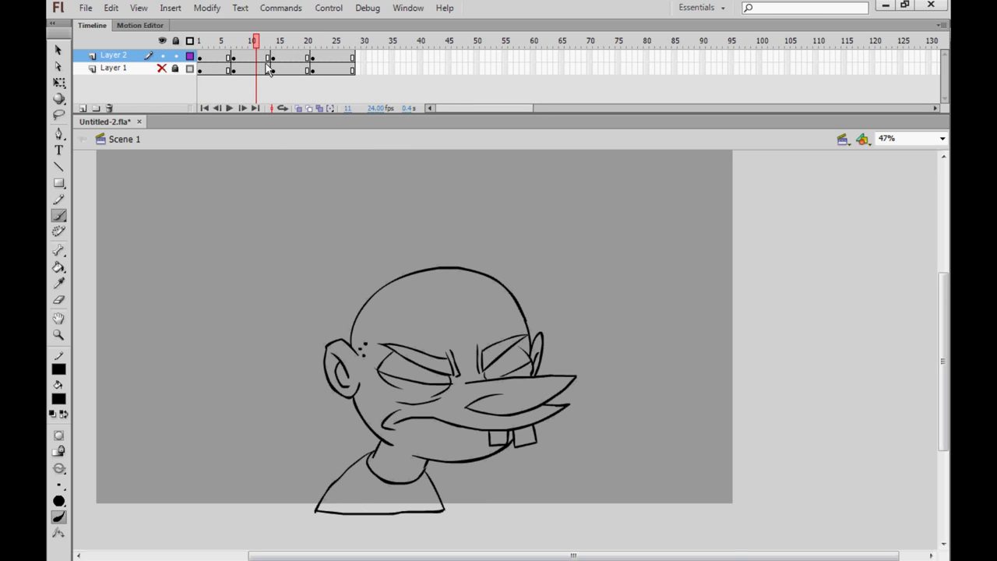
pyautogui.click(262, 56)
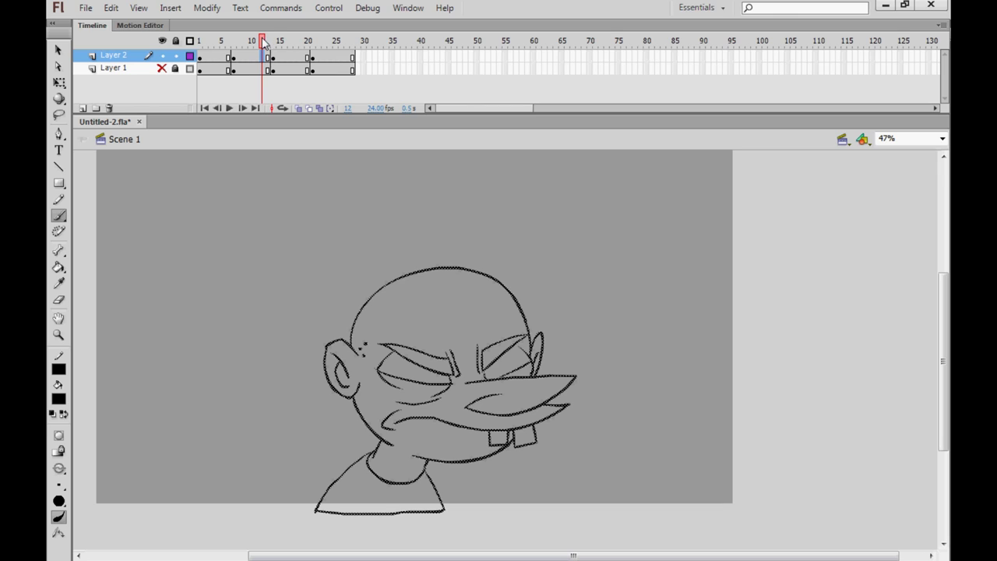
pyautogui.moveTo(263, 43)
pyautogui.mouseDown()
pyautogui.moveTo(299, 43)
pyautogui.moveTo(263, 44)
pyautogui.mouseUp()
pyautogui.click(269, 58)
pyautogui.rightClick(269, 58)
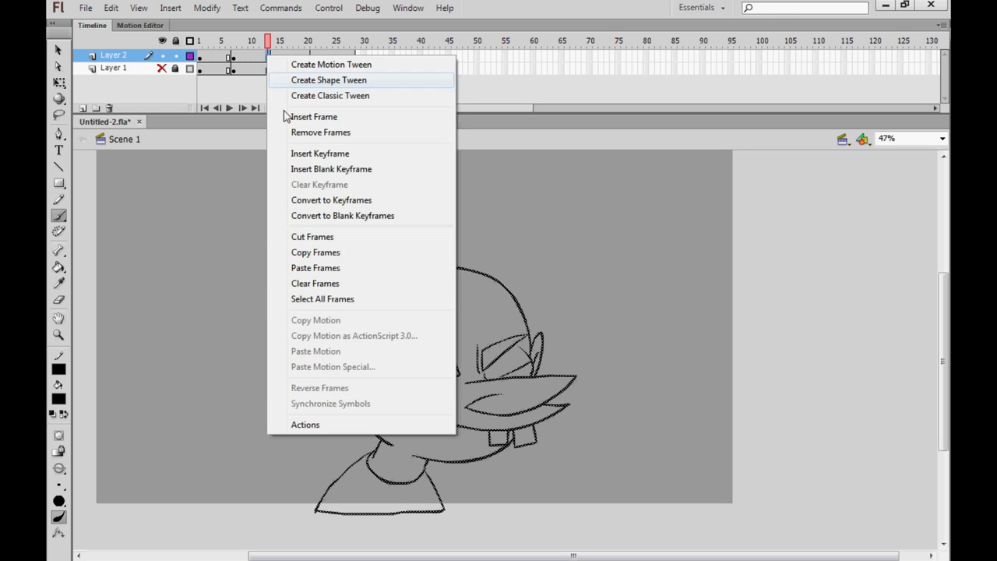
pyautogui.click(304, 233)
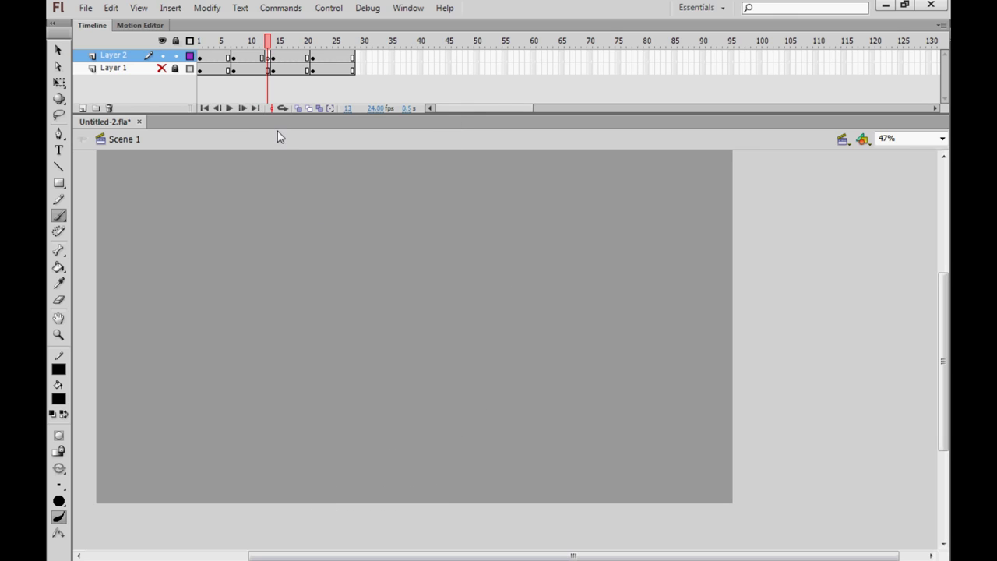
pyautogui.click(299, 109)
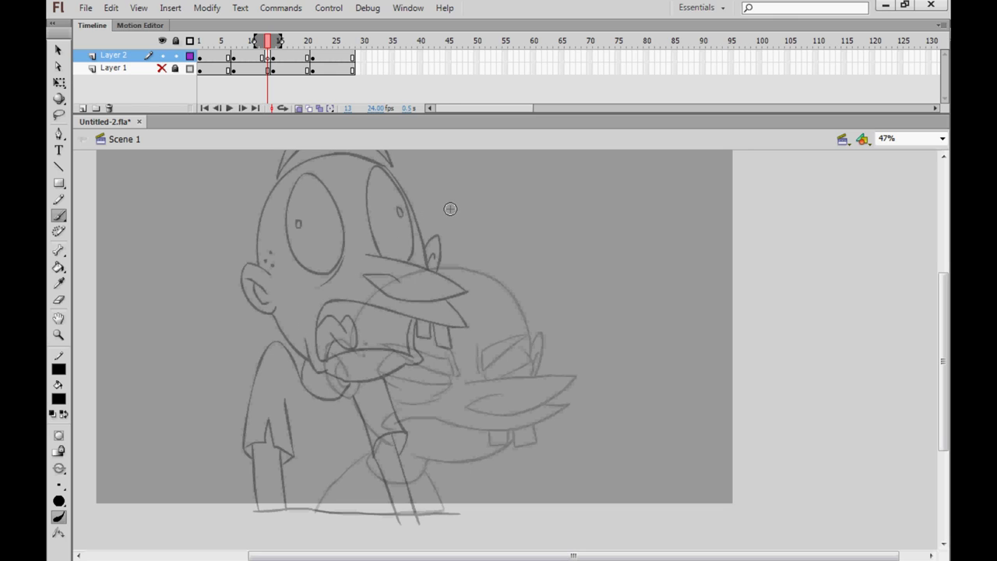
# Step: Try roughing an upright round head at frame 13 between the squashed and stretched poses, and delete it
pyautogui.moveTo(327, 359)
pyautogui.mouseDown()
pyautogui.moveTo(315, 243)
pyautogui.moveTo(405, 209)
pyautogui.moveTo(479, 261)
pyautogui.mouseUp()
pyautogui.moveTo(335, 382)
pyautogui.mouseDown()
pyautogui.moveTo(464, 389)
pyautogui.moveTo(496, 319)
pyautogui.moveTo(485, 248)
pyautogui.moveTo(342, 247)
pyautogui.mouseUp()
pyautogui.moveTo(371, 212); pyautogui.dragTo(416, 202)
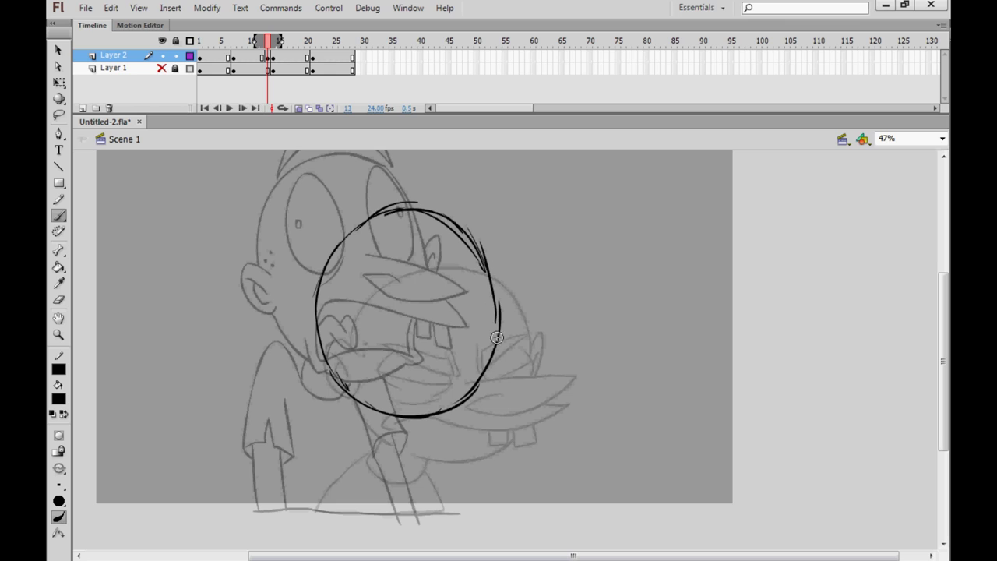
pyautogui.press('.')
pyautogui.press(',')
pyautogui.press('.')
pyautogui.press('.')
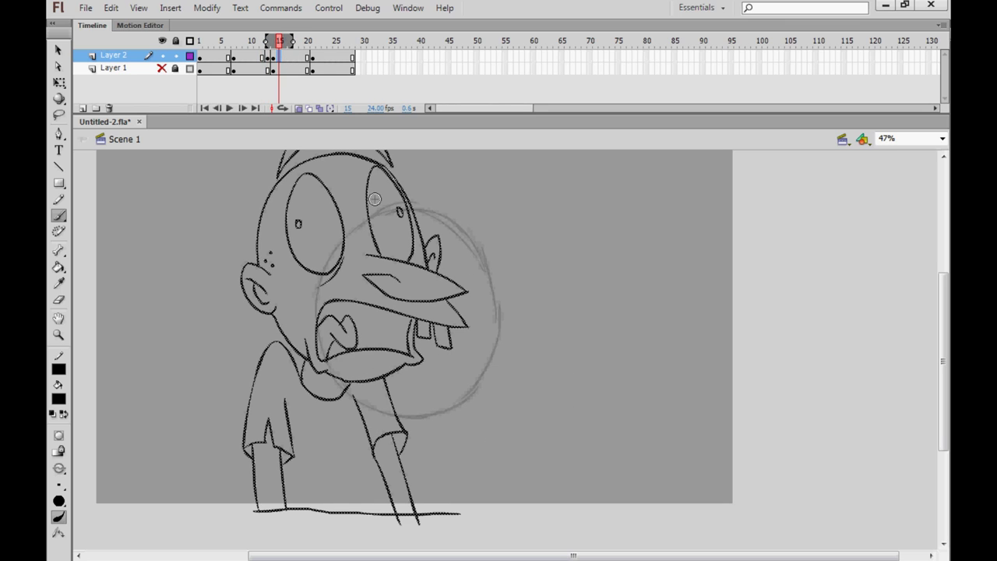
pyautogui.click(269, 58)
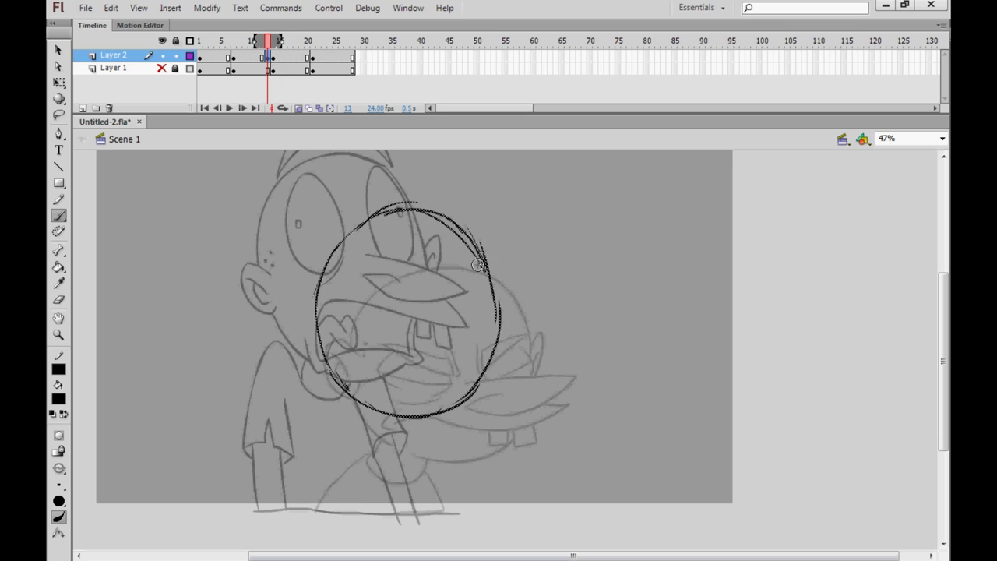
pyautogui.press('Delete')
# Step: Rough in a wider, lower head shape at frame 13 between the onion-skinned squashed and stretched heads
pyautogui.press(',')
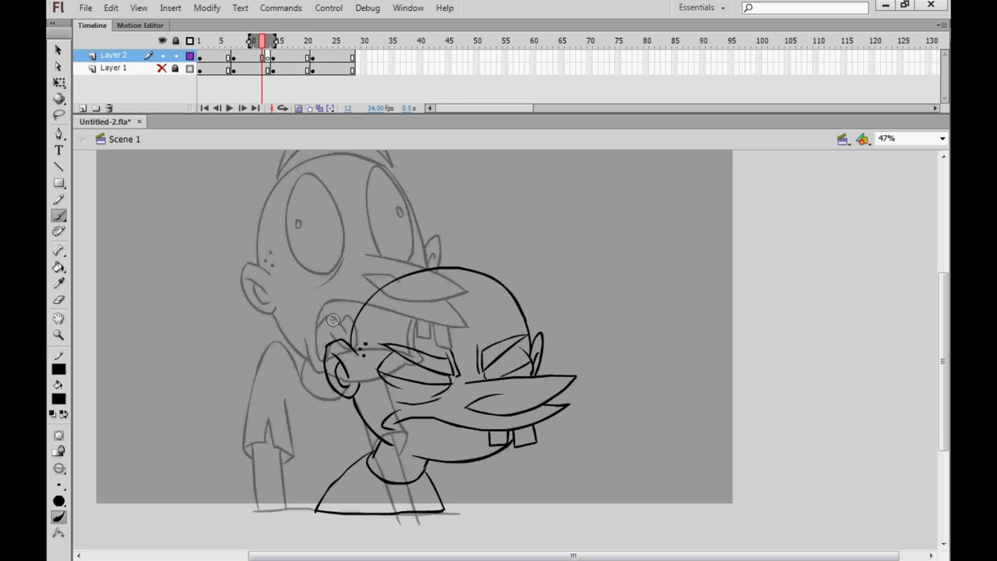
pyautogui.press('.')
pyautogui.moveTo(323, 307); pyautogui.dragTo(338, 373)
pyautogui.moveTo(319, 327)
pyautogui.mouseDown()
pyautogui.moveTo(389, 389)
pyautogui.moveTo(409, 247)
pyautogui.mouseUp()
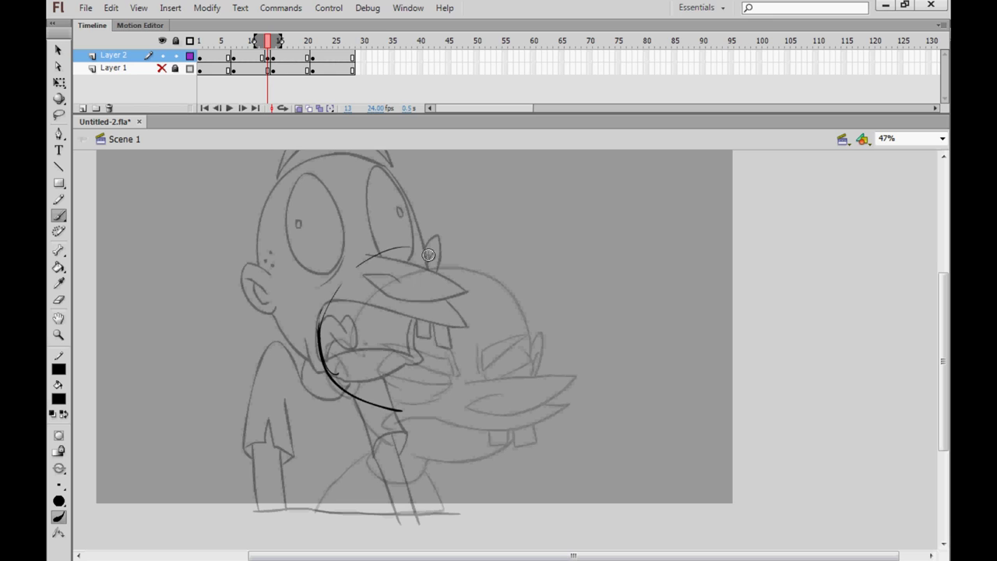
pyautogui.moveTo(321, 287); pyautogui.dragTo(477, 254)
pyautogui.moveTo(418, 229); pyautogui.dragTo(512, 285)
pyautogui.moveTo(375, 403); pyautogui.dragTo(464, 416)
pyautogui.moveTo(412, 419); pyautogui.dragTo(519, 368)
pyautogui.moveTo(478, 393); pyautogui.dragTo(530, 316)
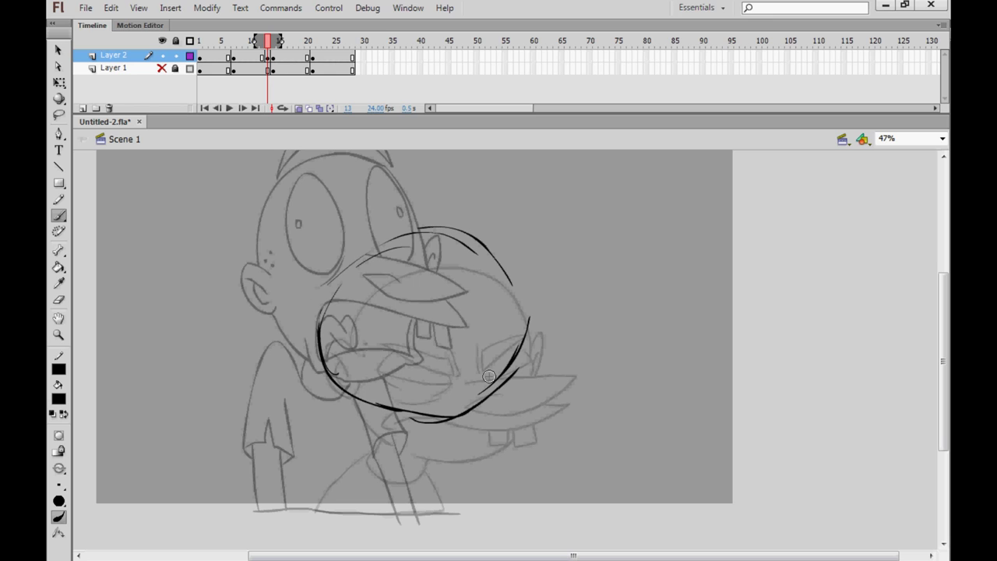
pyautogui.moveTo(427, 403); pyautogui.dragTo(517, 359)
pyautogui.press(',')
pyautogui.press('.')
# Step: Rough in the in-between's raised shoulders, neck, collar and both arms at frame 13, flipping against the squashed pose
pyautogui.moveTo(275, 511)
pyautogui.mouseDown()
pyautogui.moveTo(273, 486)
pyautogui.moveTo(320, 441)
pyautogui.moveTo(323, 454)
pyautogui.mouseUp()
pyautogui.press(',')
pyautogui.press('.')
pyautogui.moveTo(315, 409)
pyautogui.mouseDown()
pyautogui.moveTo(336, 385)
pyautogui.moveTo(326, 375)
pyautogui.moveTo(346, 430)
pyautogui.mouseUp()
pyautogui.hotkey('ctrl', 'z')
pyautogui.moveTo(318, 398)
pyautogui.mouseDown()
pyautogui.moveTo(343, 422)
pyautogui.moveTo(357, 405)
pyautogui.moveTo(314, 398)
pyautogui.moveTo(286, 452)
pyautogui.mouseUp()
pyautogui.press(',')
pyautogui.press('.')
pyautogui.moveTo(355, 408)
pyautogui.mouseDown()
pyautogui.moveTo(388, 441)
pyautogui.moveTo(420, 514)
pyautogui.mouseUp()
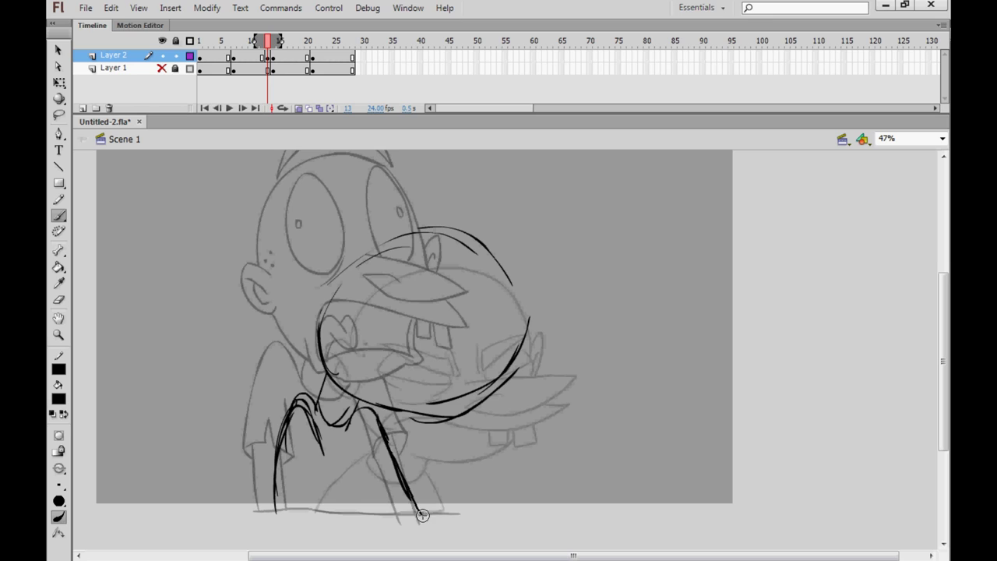
pyautogui.press(',')
pyautogui.press('.')
pyautogui.moveTo(315, 437); pyautogui.dragTo(278, 503)
pyautogui.moveTo(358, 422)
pyautogui.mouseDown()
pyautogui.moveTo(398, 505)
pyautogui.moveTo(331, 516)
pyautogui.mouseUp()
# Step: Reinforce the in-between head's outline and rough in the near ear at frame 13
pyautogui.moveTo(340, 288)
pyautogui.mouseDown()
pyautogui.moveTo(389, 243)
pyautogui.moveTo(483, 242)
pyautogui.moveTo(528, 331)
pyautogui.moveTo(520, 296)
pyautogui.mouseUp()
pyautogui.moveTo(374, 251); pyautogui.dragTo(337, 388)
pyautogui.press(',')
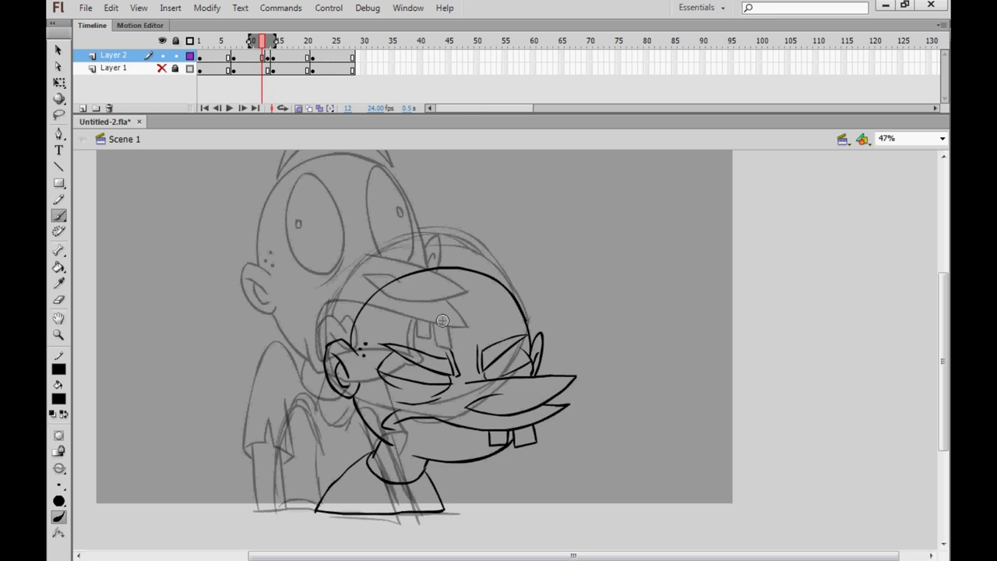
pyautogui.press('.')
pyautogui.moveTo(529, 296)
pyautogui.mouseDown()
pyautogui.moveTo(526, 335)
pyautogui.moveTo(514, 277)
pyautogui.mouseUp()
pyautogui.moveTo(530, 344); pyautogui.dragTo(512, 275)
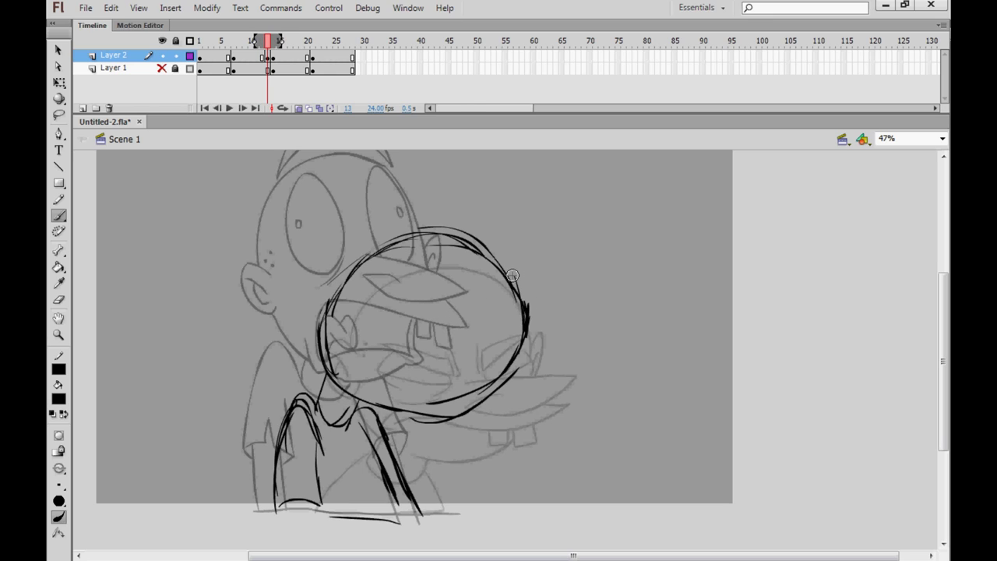
pyautogui.moveTo(518, 356); pyautogui.dragTo(475, 395)
pyautogui.moveTo(337, 309); pyautogui.dragTo(353, 333)
pyautogui.moveTo(324, 330)
pyautogui.mouseDown()
pyautogui.moveTo(336, 366)
pyautogui.moveTo(348, 352)
pyautogui.mouseUp()
# Step: Rough in the in-between's low-set closed eyes and angry brows at frame 13
pyautogui.moveTo(387, 326); pyautogui.dragTo(447, 366)
pyautogui.moveTo(435, 362); pyautogui.dragTo(516, 358)
pyautogui.moveTo(391, 329)
pyautogui.mouseDown()
pyautogui.moveTo(430, 364)
pyautogui.moveTo(418, 365)
pyautogui.mouseUp()
pyautogui.moveTo(383, 337)
pyautogui.mouseDown()
pyautogui.moveTo(434, 379)
pyautogui.moveTo(457, 377)
pyautogui.mouseUp()
pyautogui.moveTo(391, 346); pyautogui.dragTo(411, 371)
pyautogui.moveTo(457, 372)
pyautogui.mouseDown()
pyautogui.moveTo(497, 383)
pyautogui.moveTo(514, 363)
pyautogui.moveTo(440, 361)
pyautogui.mouseUp()
pyautogui.press(',')
pyautogui.press('.')
pyautogui.moveTo(389, 325); pyautogui.dragTo(451, 347)
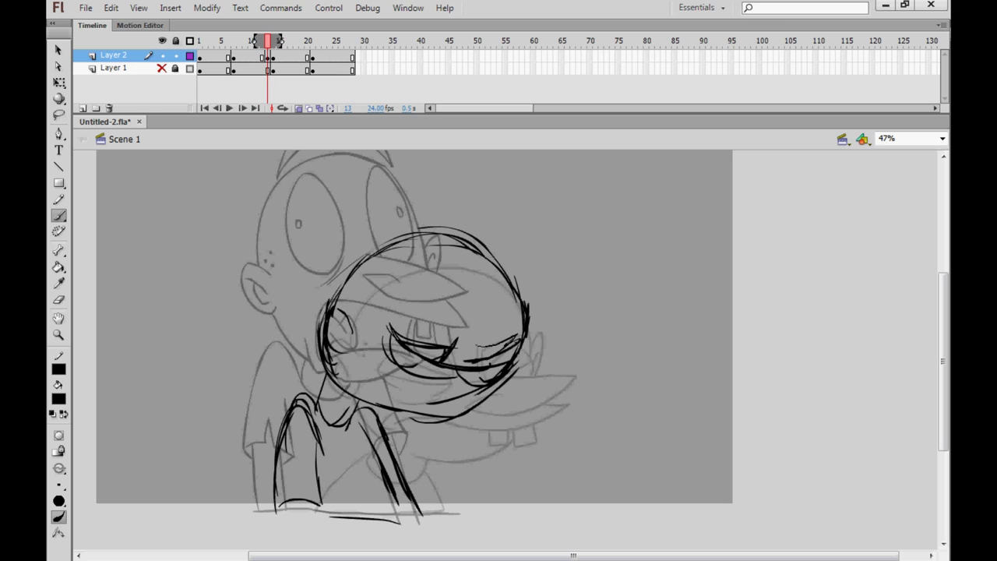
pyautogui.press(',')
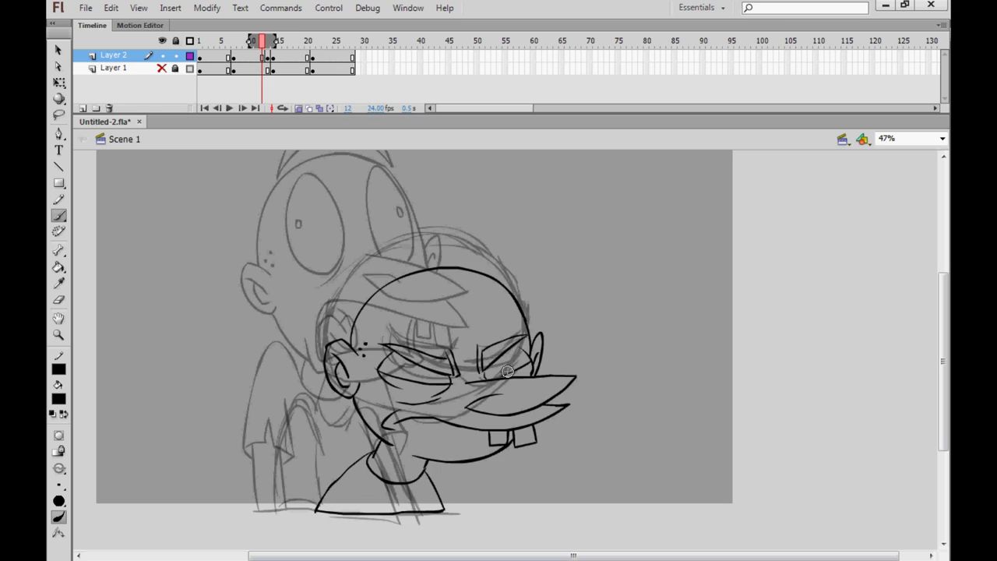
pyautogui.press('.')
# Step: Rough in the in-between's drooping nose, dragging mouth line and jaw at frame 13
pyautogui.moveTo(501, 376)
pyautogui.mouseDown()
pyautogui.moveTo(545, 383)
pyautogui.moveTo(482, 411)
pyautogui.moveTo(433, 389)
pyautogui.mouseUp()
pyautogui.press(',')
pyautogui.press('.')
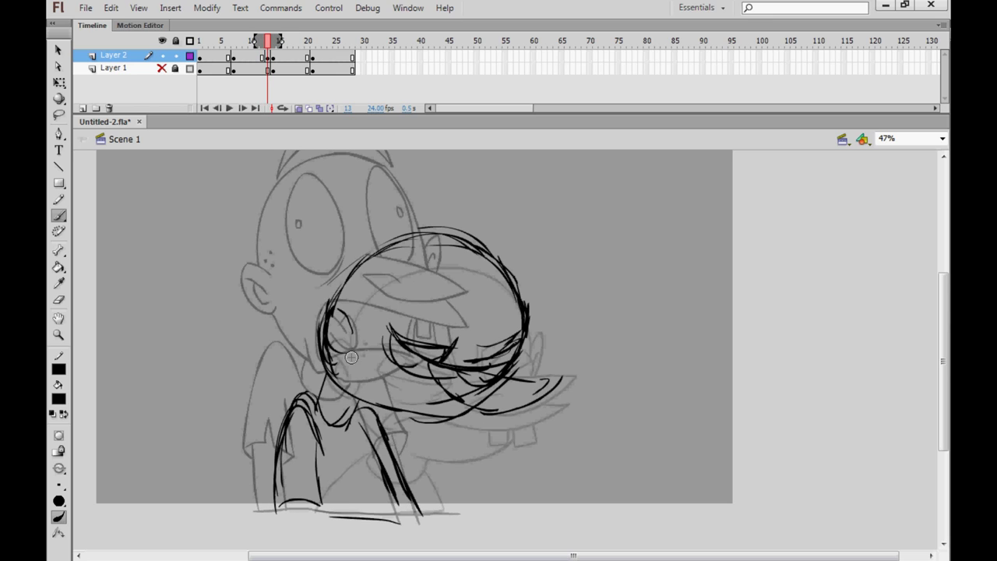
pyautogui.moveTo(351, 357)
pyautogui.mouseDown()
pyautogui.moveTo(440, 412)
pyautogui.moveTo(537, 427)
pyautogui.mouseUp()
pyautogui.moveTo(458, 427); pyautogui.dragTo(366, 393)
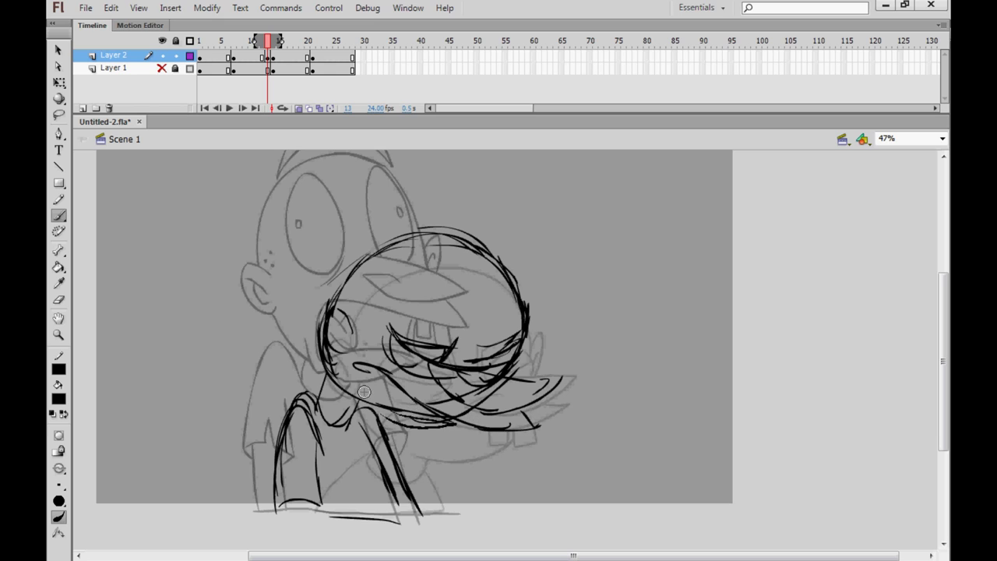
pyautogui.press(',')
pyautogui.press('.')
# Step: Turn off onion skinning and flip between frames 11 and 14 to check the rough in-between
pyautogui.click(301, 108)
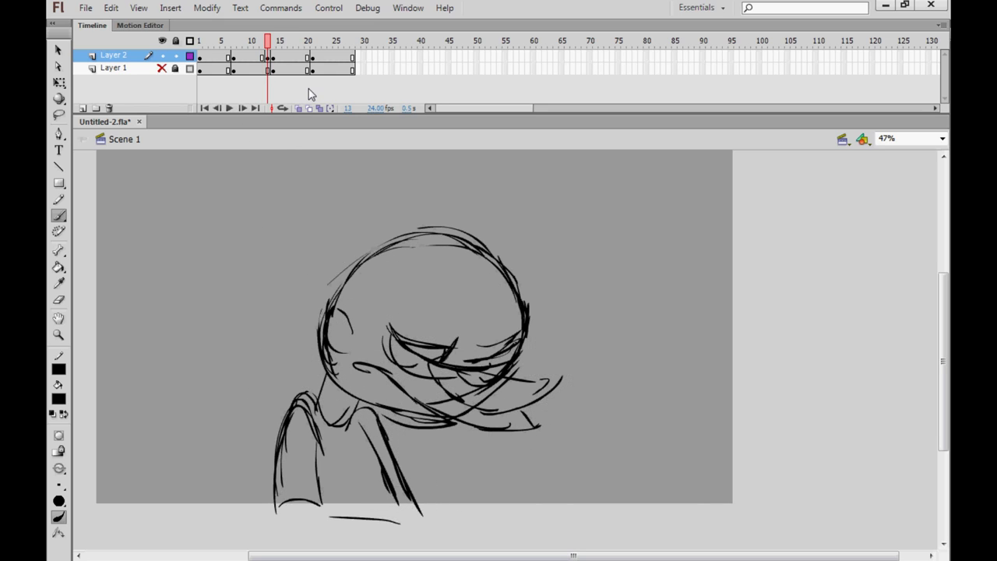
pyautogui.press(',')
pyautogui.press('.')
pyautogui.press('.')
pyautogui.press(',')
pyautogui.press(',')
pyautogui.press(',')
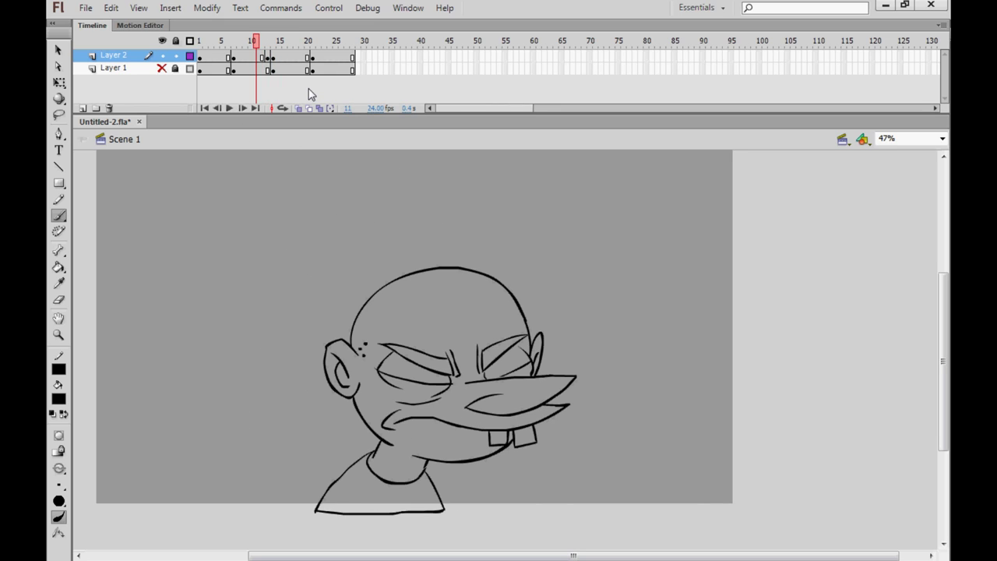
# Step: Convert frame 12 of the ink layer to a blank keyframe and onion-skin only the following frame
pyautogui.click(265, 56)
pyautogui.rightClick(264, 57)
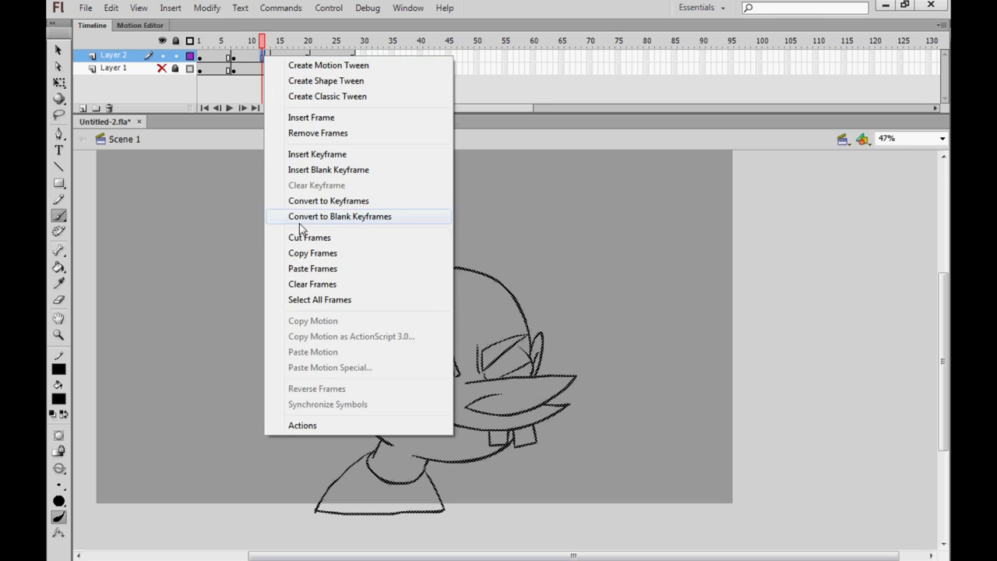
pyautogui.click(300, 217)
pyautogui.click(297, 108)
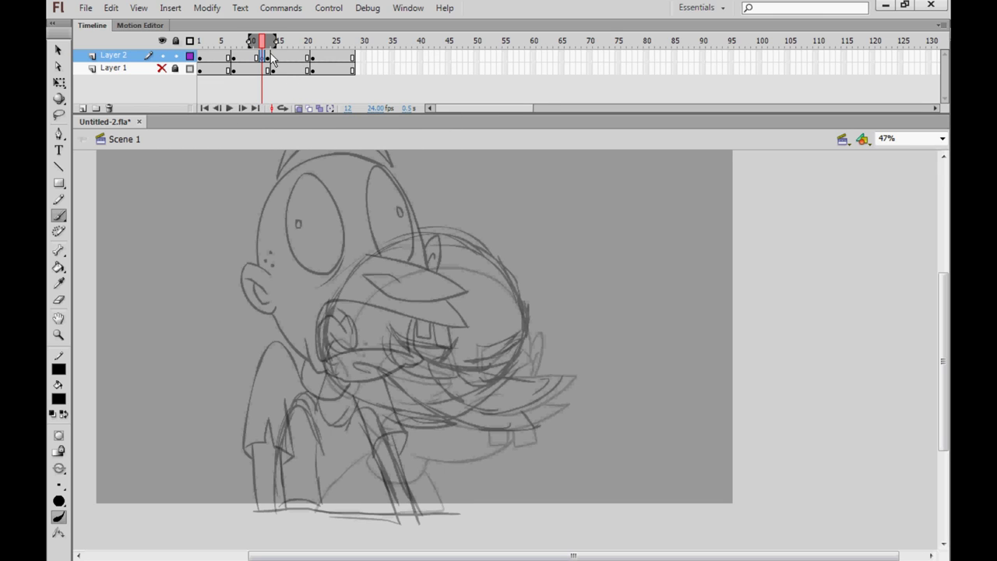
pyautogui.moveTo(251, 40); pyautogui.dragTo(265, 41)
pyautogui.press(',')
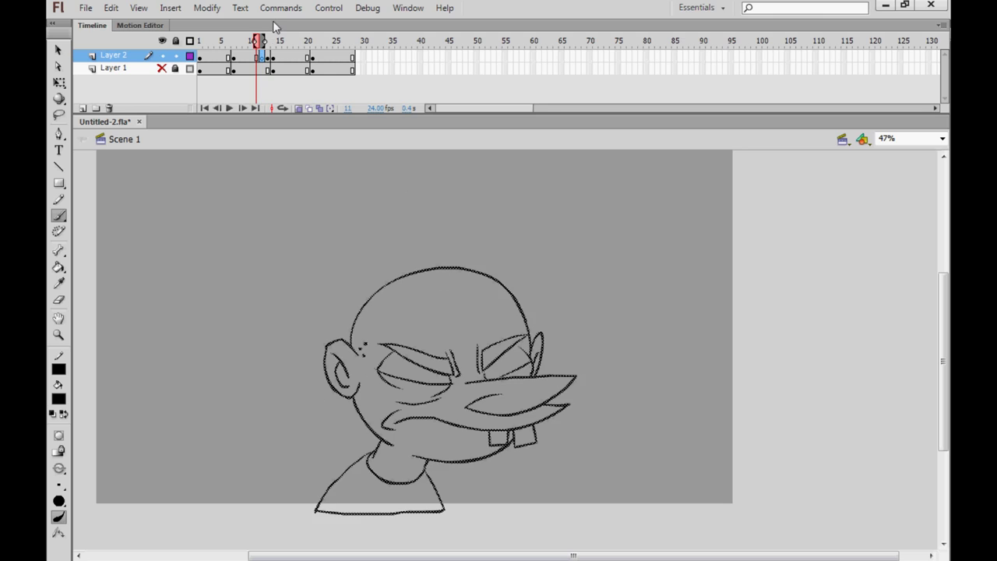
# Step: Draw the near ear's outline at frame 12 over the onion-skinned in-between, flipping against the squashed pose
pyautogui.press('.')
pyautogui.moveTo(312, 305)
pyautogui.mouseDown()
pyautogui.moveTo(333, 299)
pyautogui.moveTo(350, 321)
pyautogui.moveTo(312, 335)
pyautogui.moveTo(325, 356)
pyautogui.mouseUp()
pyautogui.press(',')
pyautogui.press('.')
pyautogui.press(',')
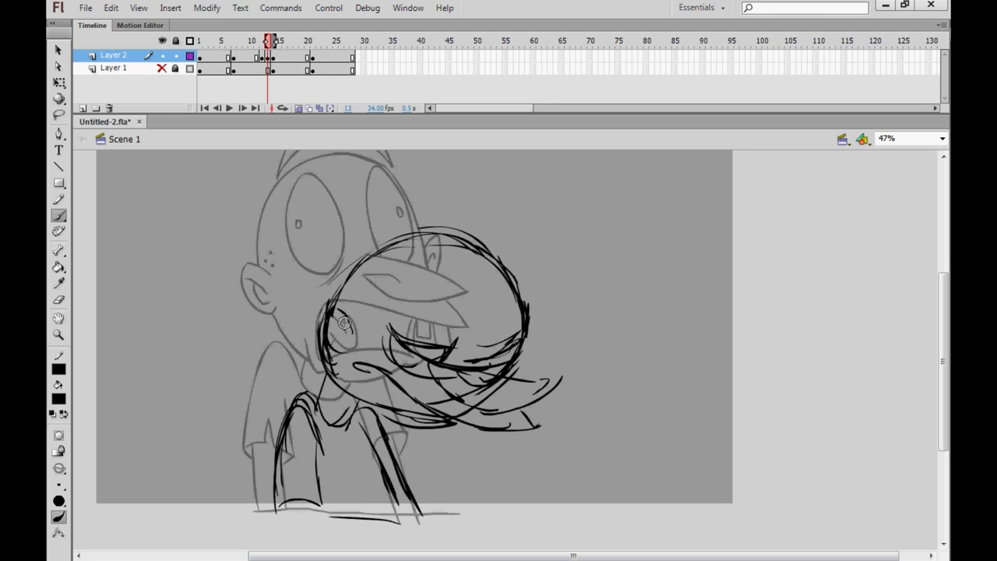
pyautogui.press('.')
pyautogui.press(',')
pyautogui.press('.')
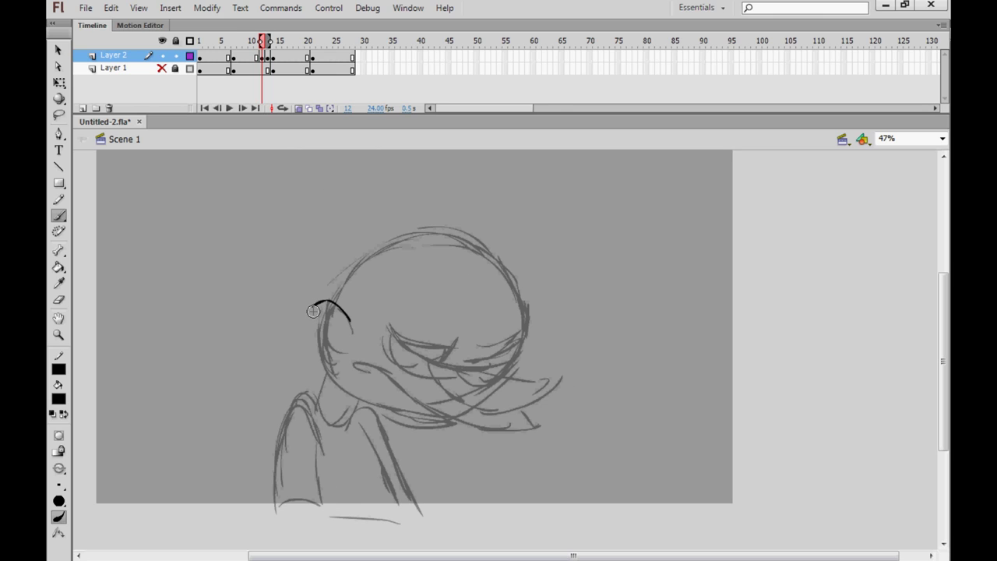
pyautogui.moveTo(313, 306)
pyautogui.mouseDown()
pyautogui.moveTo(311, 335)
pyautogui.moveTo(337, 346)
pyautogui.mouseUp()
pyautogui.moveTo(310, 307)
pyautogui.mouseDown()
pyautogui.moveTo(315, 354)
pyautogui.moveTo(336, 357)
pyautogui.mouseUp()
pyautogui.press(',')
pyautogui.press('.')
pyautogui.press(',')
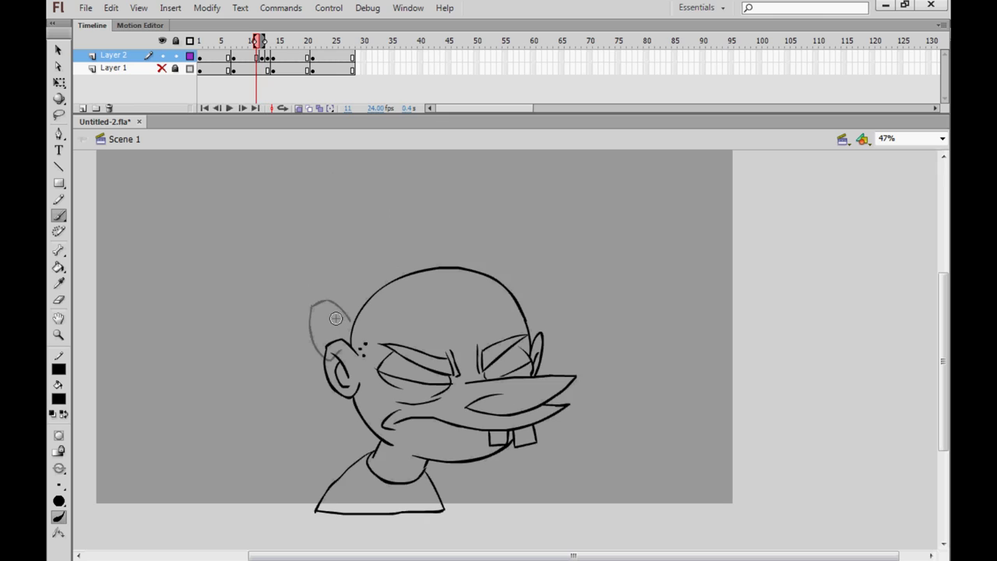
pyautogui.press('.')
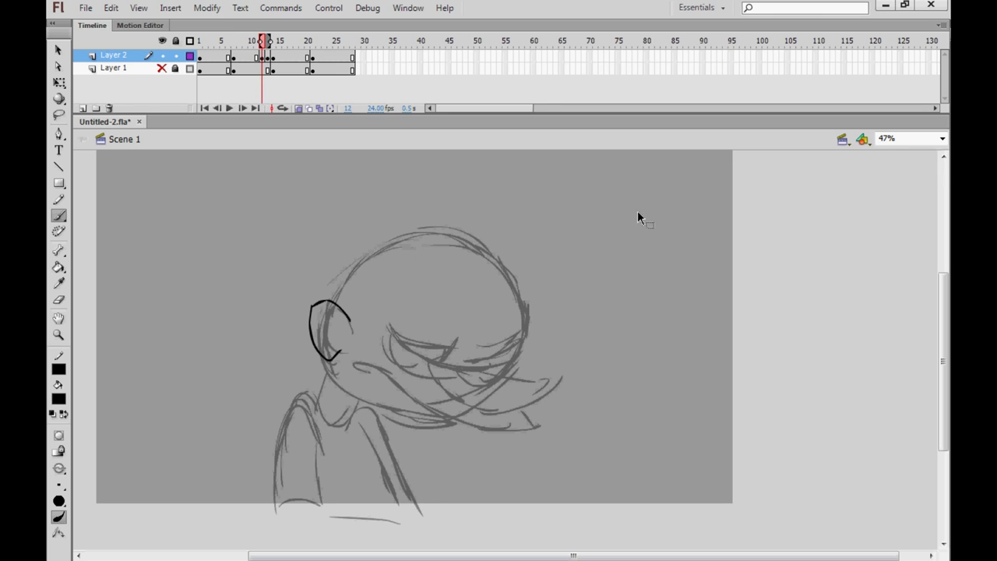
pyautogui.hotkey('ctrl', 'z')
pyautogui.moveTo(637, 174)
pyautogui.mouseDown()
pyautogui.moveTo(672, 216)
pyautogui.moveTo(642, 257)
pyautogui.mouseUp()
pyautogui.moveTo(574, 176)
pyautogui.mouseDown()
pyautogui.moveTo(535, 207)
pyautogui.moveTo(572, 245)
pyautogui.mouseUp()
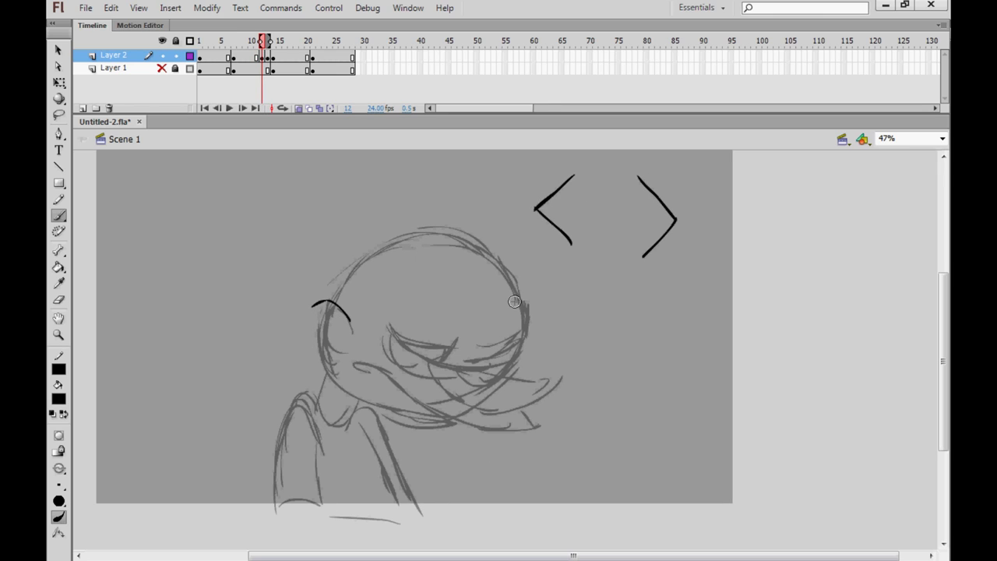
pyautogui.hotkey('ctrl', 'z')
pyautogui.hotkey('ctrl', 'z')
pyautogui.hotkey('ctrl', 'z')
pyautogui.hotkey('ctrl', 'z')
# Step: Redraw the near ear's lower curve and add its inner lines at frame 12, flipping against the neighbouring poses
pyautogui.press('.')
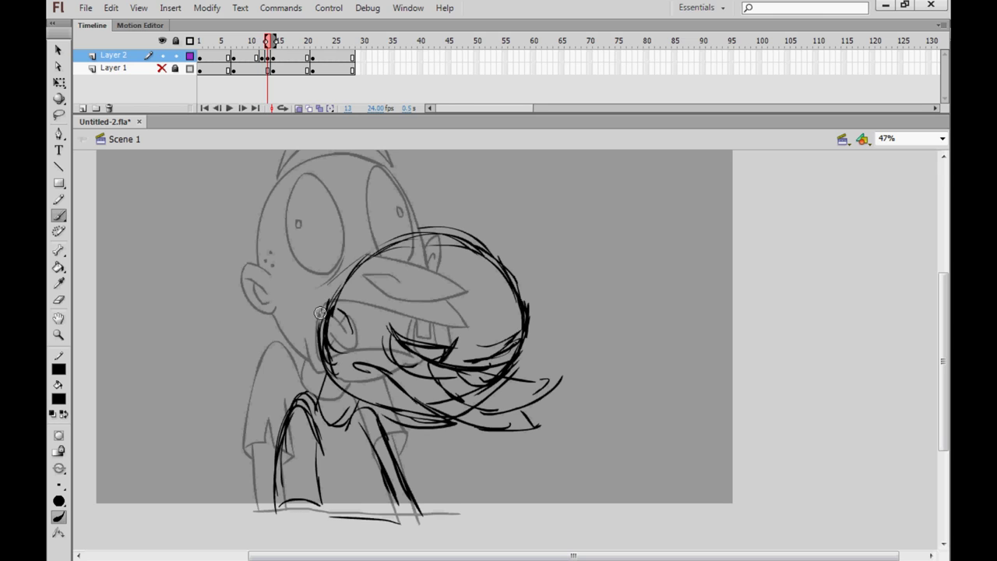
pyautogui.press(',')
pyautogui.press(',')
pyautogui.press('.')
pyautogui.moveTo(311, 307)
pyautogui.mouseDown()
pyautogui.moveTo(311, 341)
pyautogui.moveTo(344, 357)
pyautogui.mouseUp()
pyautogui.press('.')
pyautogui.press(',')
pyautogui.press('.')
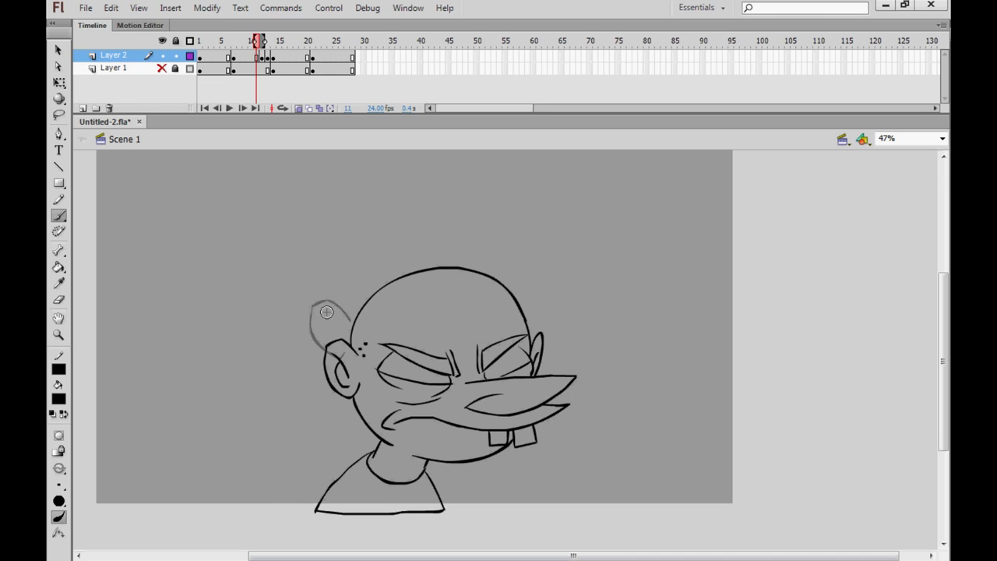
pyautogui.press(',')
pyautogui.moveTo(314, 311)
pyautogui.mouseDown()
pyautogui.moveTo(342, 335)
pyautogui.moveTo(327, 333)
pyautogui.mouseUp()
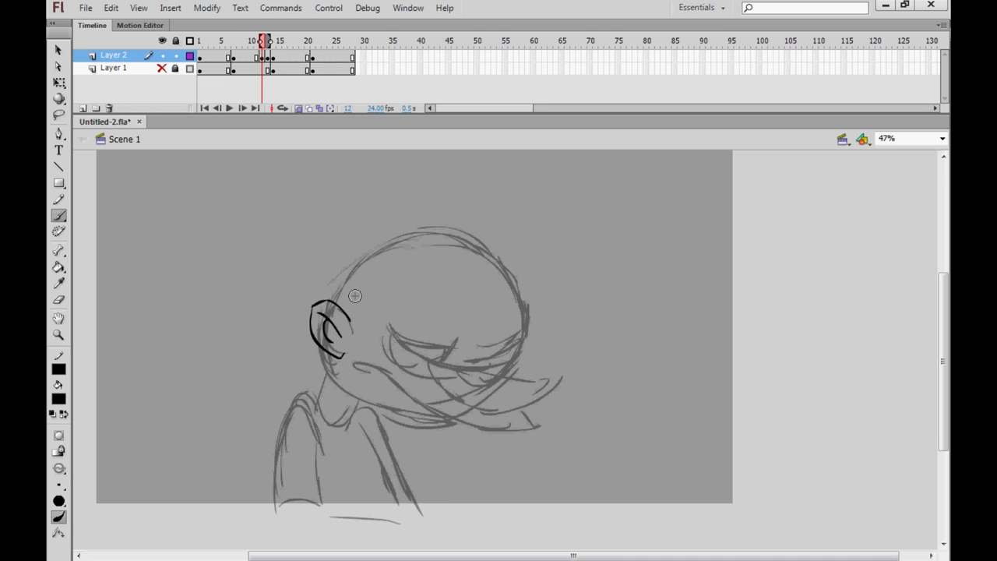
# Step: Ink the cranium at frame 12 from the near ear over the top to the far side of the face
pyautogui.press('.')
pyautogui.press(',')
pyautogui.press(',')
pyautogui.press('.')
pyautogui.moveTo(334, 293); pyautogui.dragTo(401, 233)
pyautogui.moveTo(515, 274); pyautogui.dragTo(523, 301)
pyautogui.press(',')
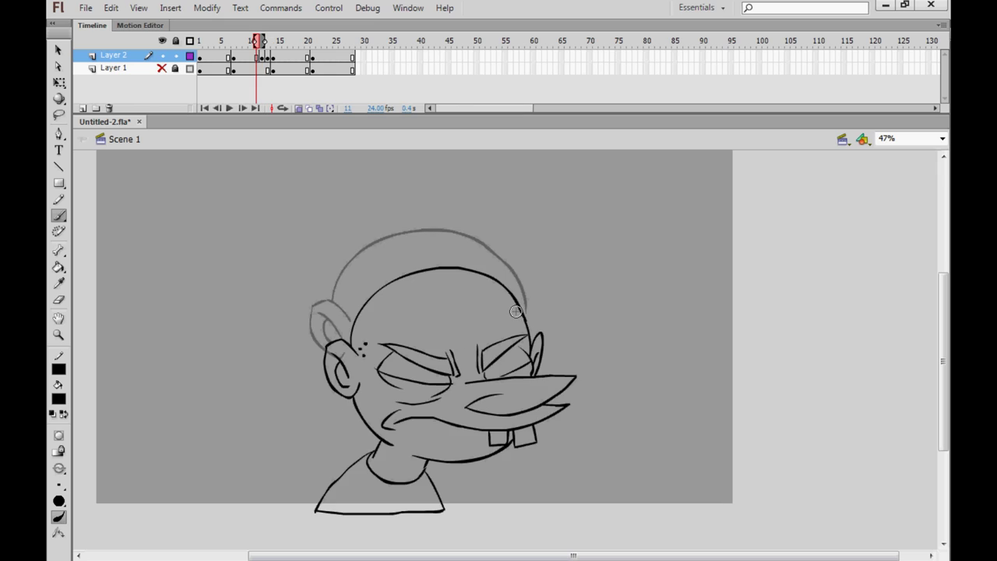
pyautogui.press('.')
# Step: Ink the near angry eyebrow and its frown crease at frame 12, checking them against the squashed pose
pyautogui.moveTo(382, 317); pyautogui.dragTo(440, 358)
pyautogui.moveTo(371, 313); pyautogui.dragTo(447, 341)
pyautogui.hotkey('ctrl', 'z')
pyautogui.moveTo(449, 335); pyautogui.dragTo(438, 360)
pyautogui.press(',')
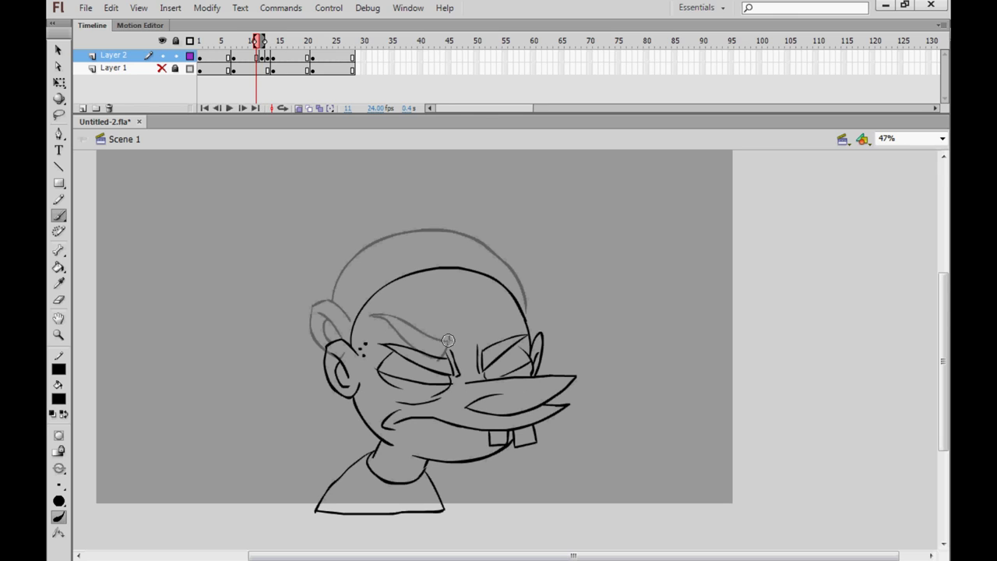
pyautogui.press('.')
pyautogui.press(',')
pyautogui.press('.')
# Step: Ink the far eyebrow and its frown crease at frame 12, flipping against the squashed pose
pyautogui.moveTo(476, 338)
pyautogui.mouseDown()
pyautogui.moveTo(475, 366)
pyautogui.moveTo(500, 341)
pyautogui.mouseUp()
pyautogui.press(',')
pyautogui.press('.')
pyautogui.moveTo(481, 339)
pyautogui.mouseDown()
pyautogui.moveTo(475, 365)
pyautogui.moveTo(524, 336)
pyautogui.mouseUp()
pyautogui.moveTo(523, 336); pyautogui.dragTo(486, 346)
pyautogui.press(',')
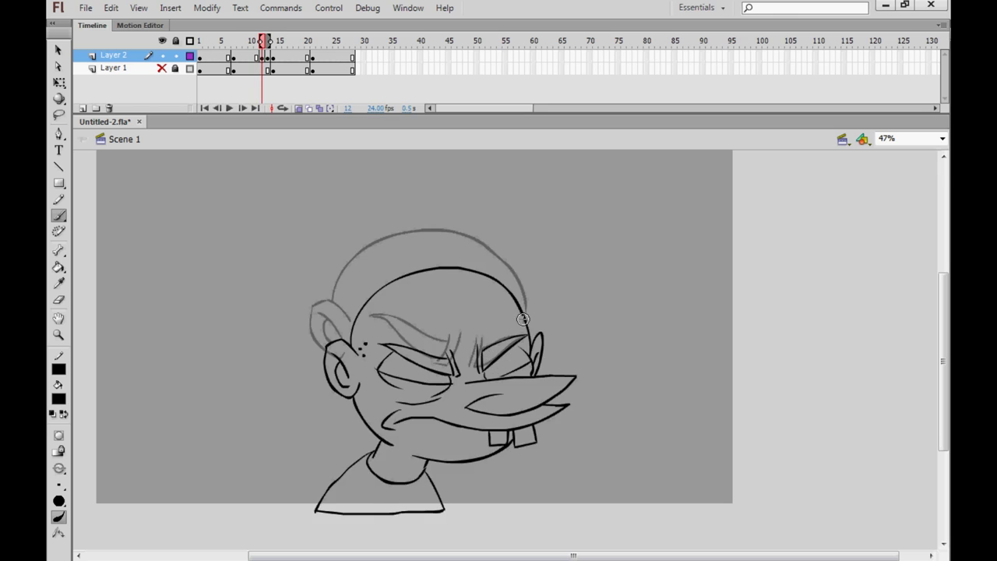
pyautogui.press('.')
pyautogui.press(',')
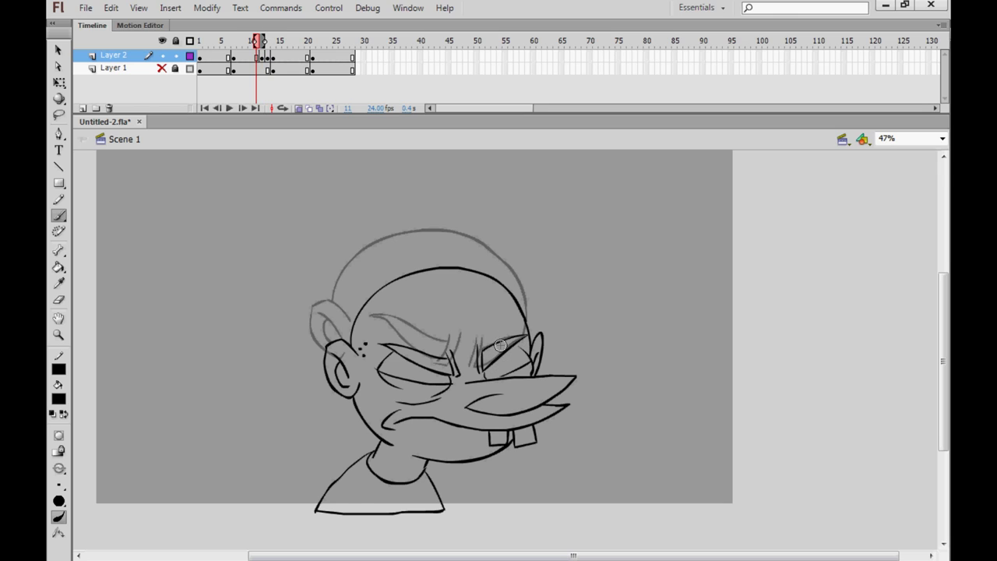
pyautogui.press('.')
# Step: Ink the drooping nose's upper line from between the brows out to its tip at frame 12, redoing stray strokes
pyautogui.moveTo(463, 368); pyautogui.dragTo(540, 392)
pyautogui.hotkey('ctrl', 'z')
pyautogui.press(',')
pyautogui.press('.')
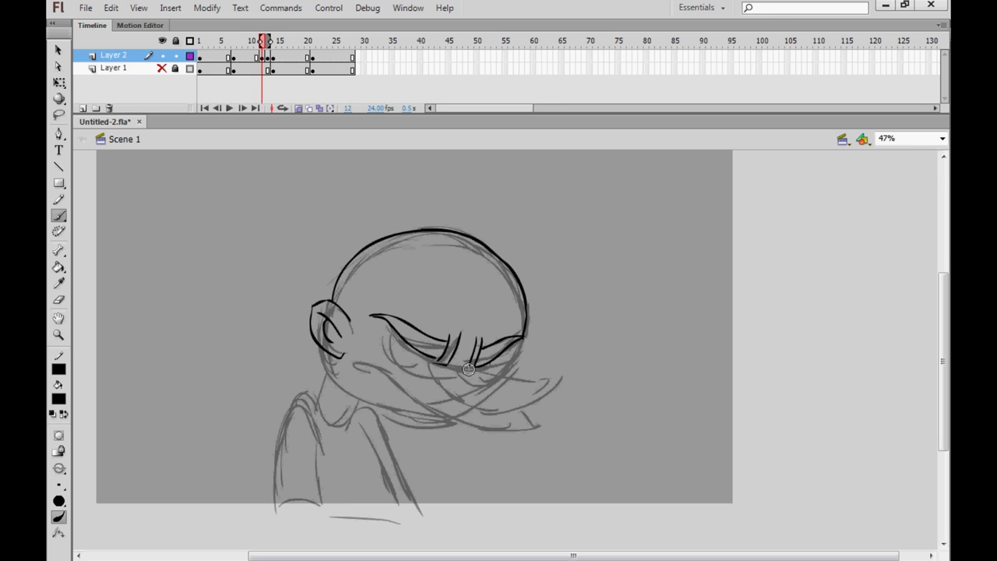
pyautogui.moveTo(464, 366); pyautogui.dragTo(564, 405)
pyautogui.press(',')
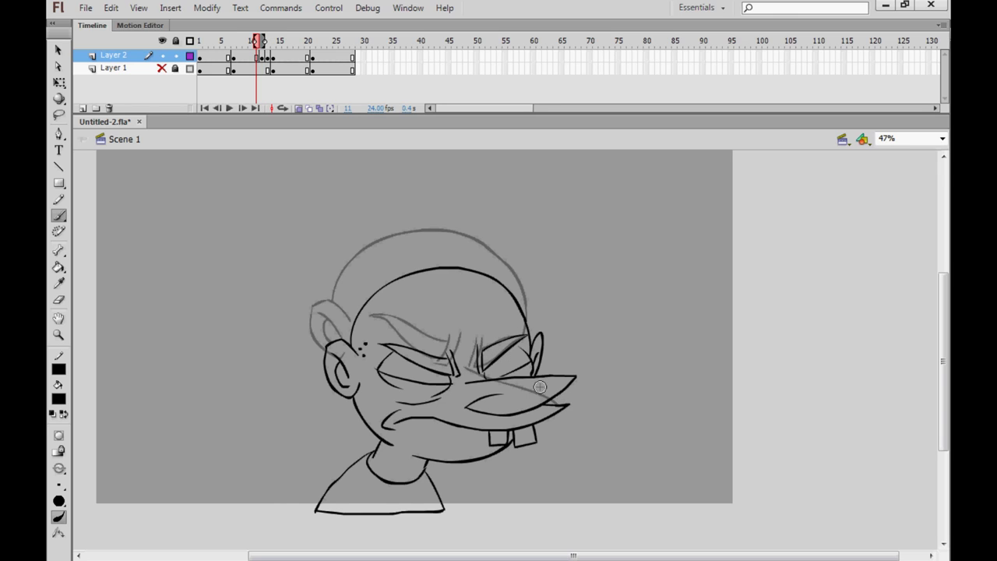
pyautogui.press('.')
pyautogui.moveTo(458, 363); pyautogui.dragTo(555, 383)
pyautogui.press(',')
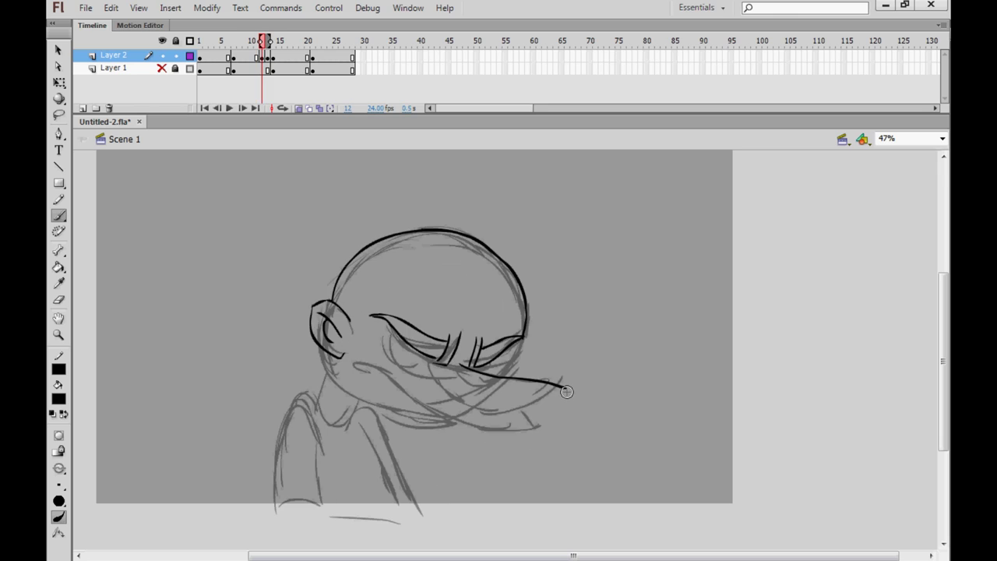
# Step: Ink the nose's underside and nostril curve back from the tip at frame 12, redrawing until the shape follows the squashed pose
pyautogui.moveTo(567, 392)
pyautogui.mouseDown()
pyautogui.moveTo(487, 412)
pyautogui.moveTo(445, 386)
pyautogui.moveTo(473, 382)
pyautogui.mouseUp()
pyautogui.press(',')
pyautogui.press('.')
pyautogui.hotkey('ctrl', 'z')
pyautogui.hotkey('ctrl', 'z')
pyautogui.moveTo(471, 380)
pyautogui.mouseDown()
pyautogui.moveTo(468, 404)
pyautogui.moveTo(506, 417)
pyautogui.moveTo(564, 389)
pyautogui.mouseUp()
pyautogui.press(',')
pyautogui.press('.')
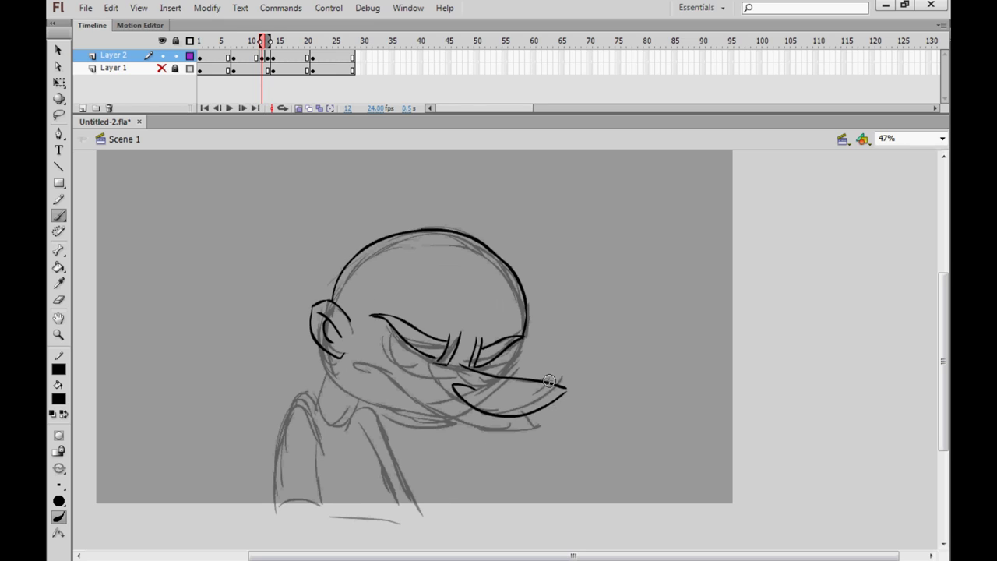
pyautogui.hotkey('ctrl', 'z')
pyautogui.moveTo(455, 391)
pyautogui.mouseDown()
pyautogui.moveTo(482, 408)
pyautogui.moveTo(526, 413)
pyautogui.mouseUp()
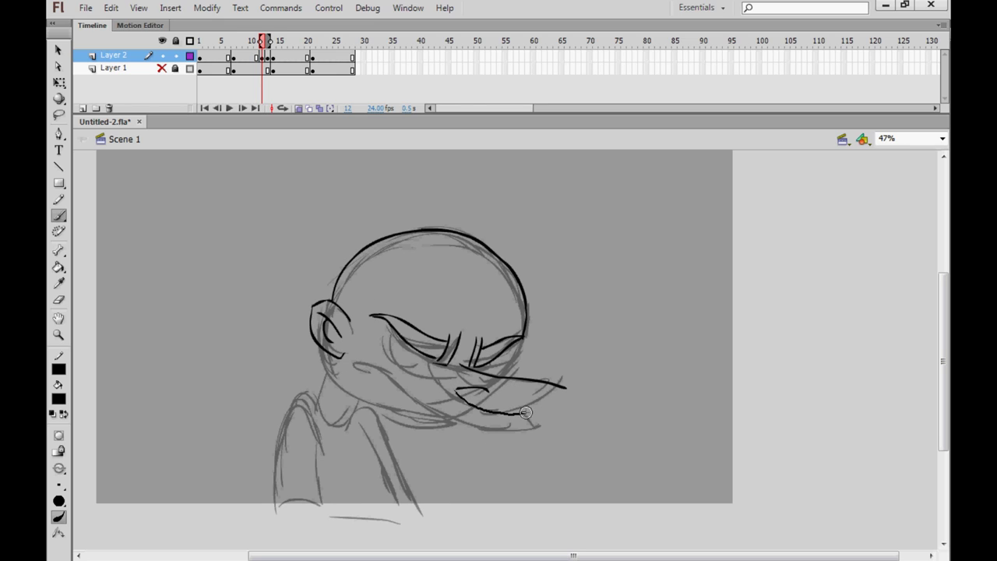
pyautogui.press(',')
pyautogui.press('.')
pyautogui.press(',')
pyautogui.press('.')
# Step: Ink the far eye beneath its brow and the far ear at frame 12, flipping against the squashed pose
pyautogui.moveTo(514, 352)
pyautogui.mouseDown()
pyautogui.moveTo(517, 380)
pyautogui.moveTo(525, 353)
pyautogui.mouseUp()
pyautogui.press(',')
pyautogui.press('.')
pyautogui.press(',')
pyautogui.press('.')
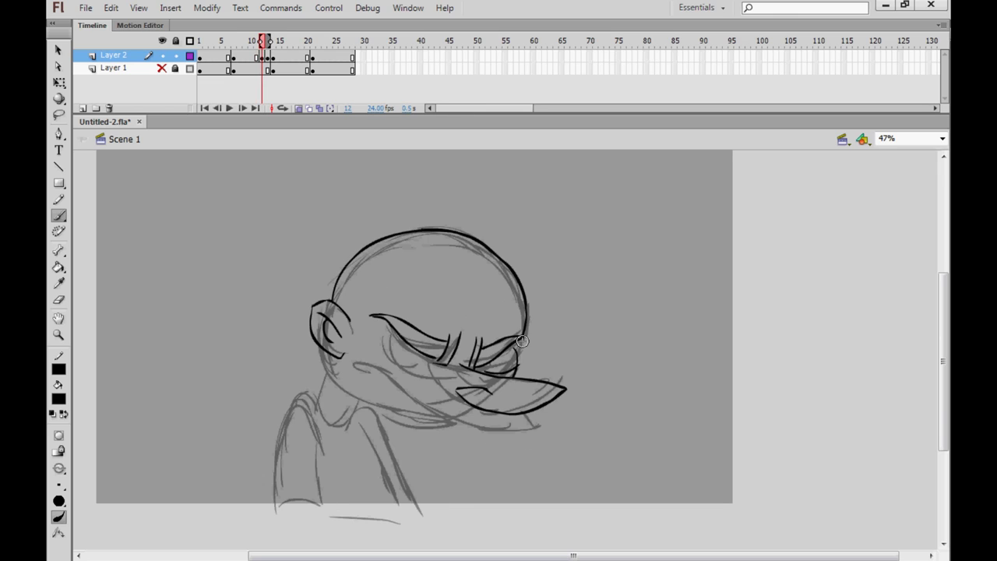
pyautogui.press(',')
pyautogui.press('.')
pyautogui.press(',')
pyautogui.press('.')
pyautogui.press(',')
pyautogui.press('.')
# Step: Ink the near eye's outline beneath its brow at frame 12
pyautogui.moveTo(376, 335); pyautogui.dragTo(425, 370)
pyautogui.press(',')
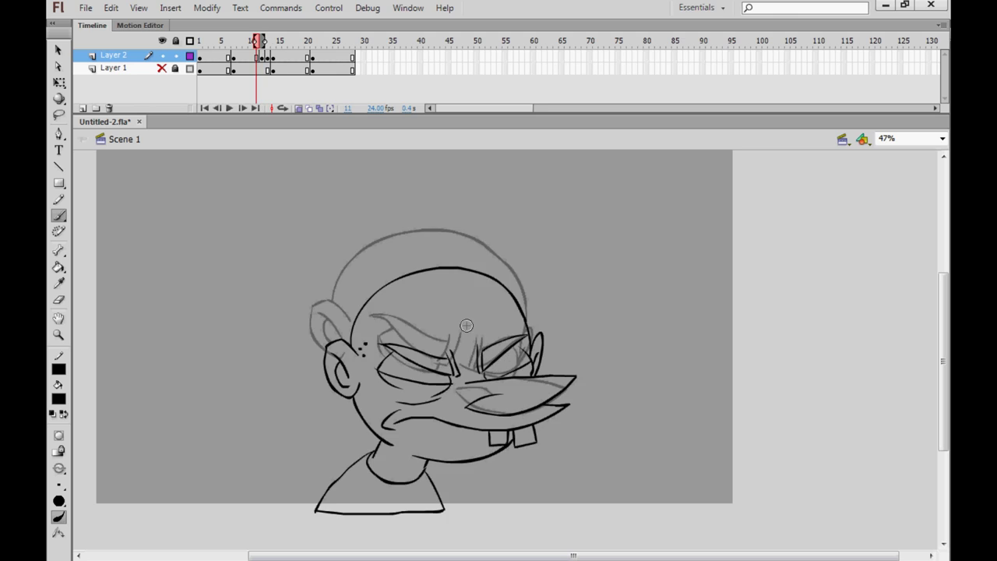
pyautogui.press('.')
pyautogui.press(',')
pyautogui.press('.')
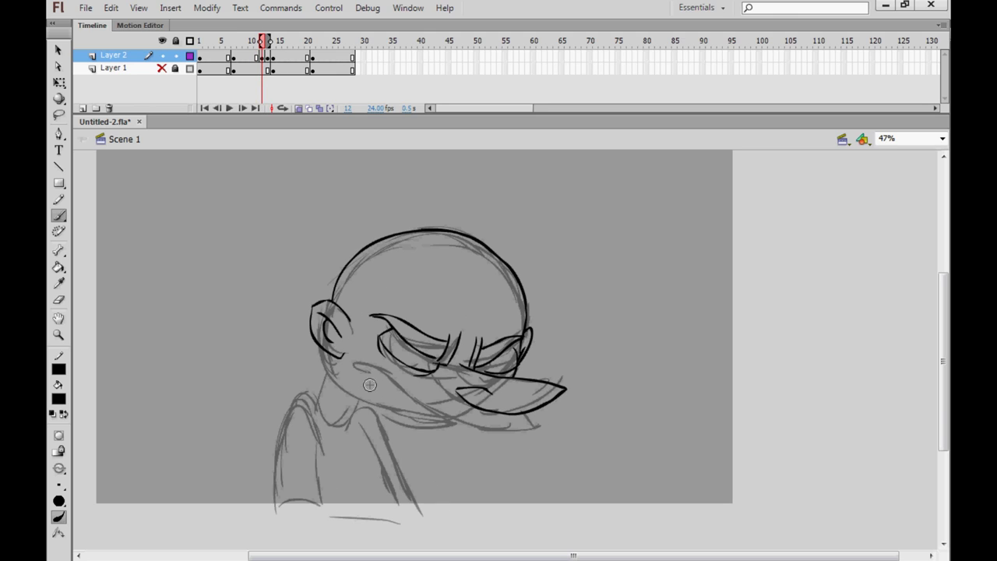
# Step: Ink the dragging mouth line from the near cheek to the pointed upper lip under the nose at frame 12
pyautogui.moveTo(365, 375); pyautogui.dragTo(416, 404)
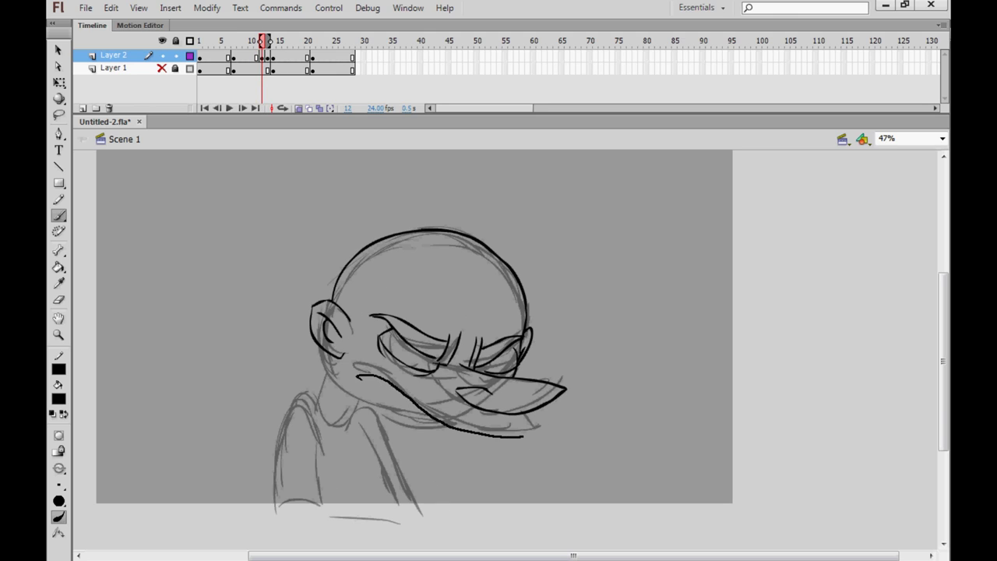
pyautogui.press(',')
pyautogui.moveTo(523, 436); pyautogui.dragTo(543, 430)
pyautogui.press('.')
pyautogui.press(',')
pyautogui.press('.')
# Step: Ink the two buck teeth hanging below the upper lip at frame 12
pyautogui.press(',')
pyautogui.moveTo(477, 444); pyautogui.dragTo(528, 433)
pyautogui.press('.')
pyautogui.press(',')
pyautogui.press('.')
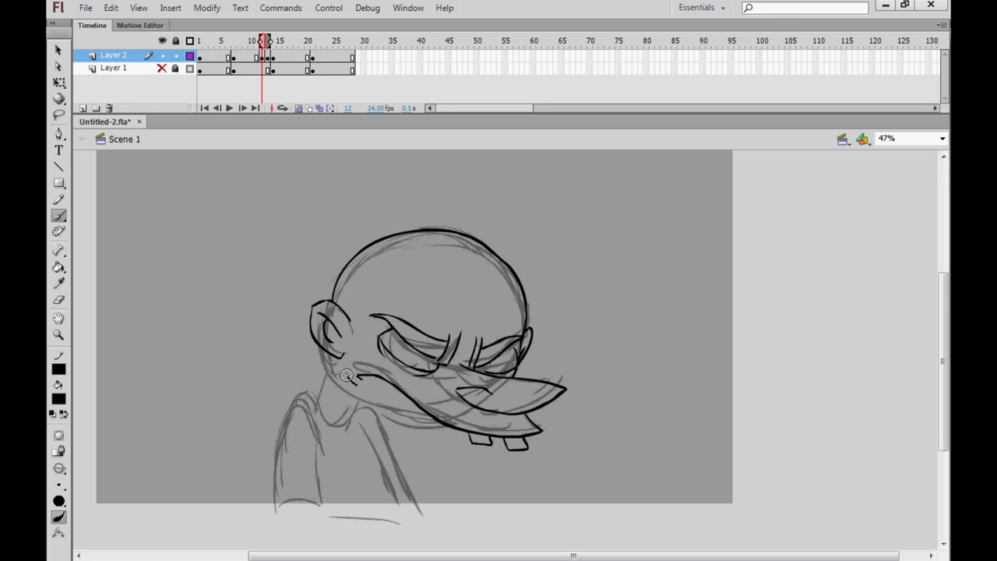
# Step: Ink the jaw line from below the near ear to the underside of the mouth at frame 12
pyautogui.press(',')
pyautogui.moveTo(347, 375)
pyautogui.mouseDown()
pyautogui.moveTo(364, 363)
pyautogui.moveTo(358, 398)
pyautogui.moveTo(400, 421)
pyautogui.moveTo(447, 426)
pyautogui.mouseUp()
pyautogui.press('.')
pyautogui.press(',')
# Step: Dot three freckles on the temple beside the near ear at frame 12
pyautogui.press('.')
pyautogui.click(351, 304)
pyautogui.click(352, 310)
pyautogui.click(355, 309)
pyautogui.press(',')
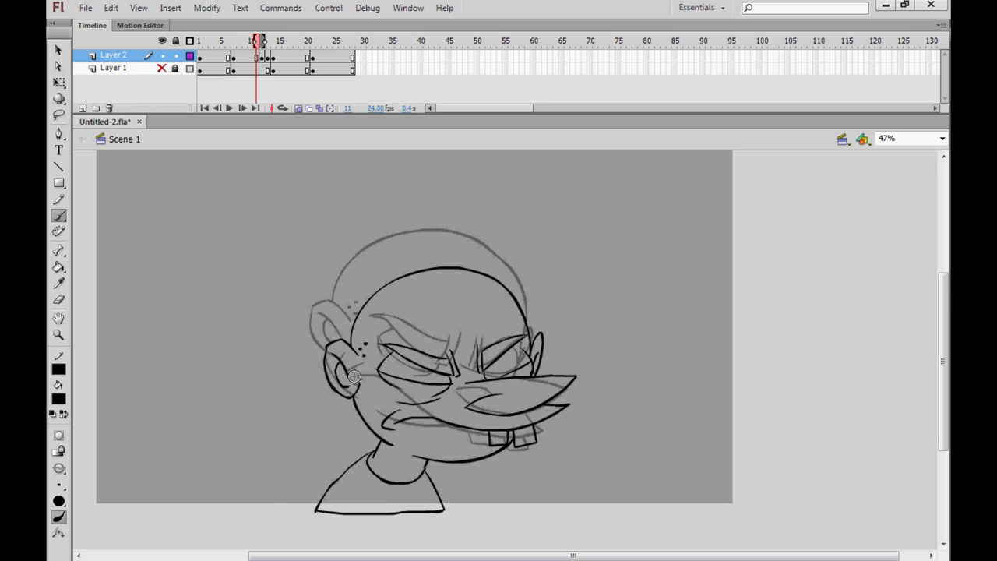
pyautogui.press('.')
# Step: Ink the neck and the collar beneath the jaw at frame 12
pyautogui.moveTo(326, 371)
pyautogui.mouseDown()
pyautogui.moveTo(324, 419)
pyautogui.moveTo(359, 405)
pyautogui.moveTo(379, 413)
pyautogui.mouseUp()
pyautogui.press(',')
pyautogui.press('.')
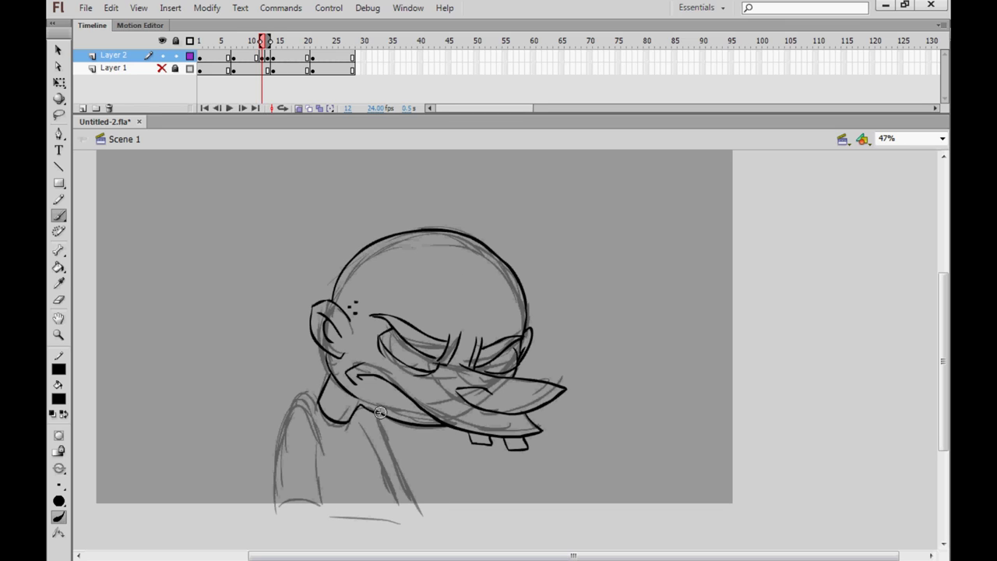
pyautogui.press(',')
pyautogui.press('.')
# Step: Ink the body at frame 12 with the near shoulder and sleeve, the far arm and the closing base line
pyautogui.moveTo(317, 408)
pyautogui.mouseDown()
pyautogui.moveTo(276, 458)
pyautogui.moveTo(275, 495)
pyautogui.moveTo(295, 491)
pyautogui.moveTo(303, 476)
pyautogui.moveTo(304, 497)
pyautogui.moveTo(329, 504)
pyautogui.moveTo(315, 446)
pyautogui.mouseUp()
pyautogui.press(',')
pyautogui.press('.')
pyautogui.press('.')
pyautogui.press(',')
pyautogui.press(',')
pyautogui.press('.')
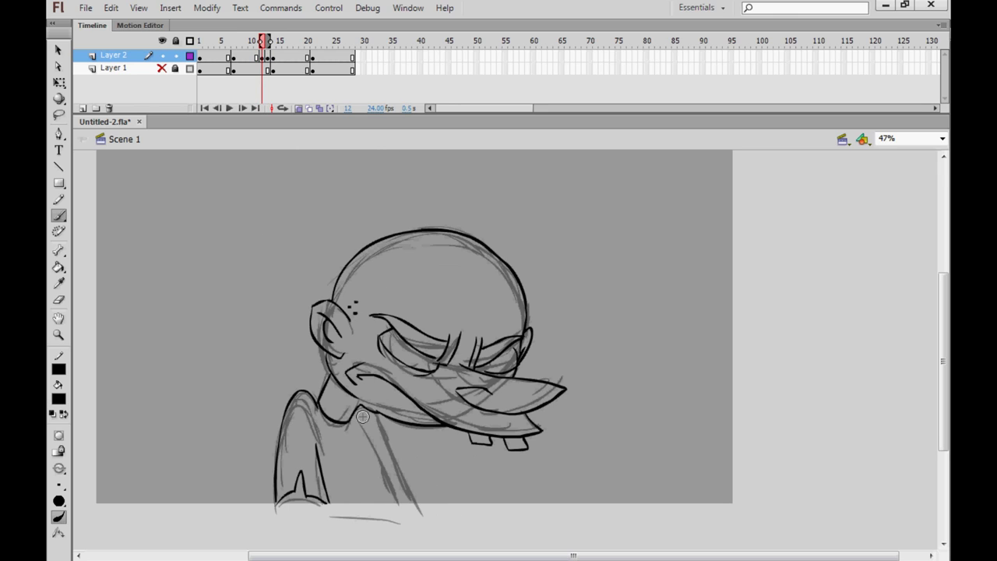
pyautogui.moveTo(364, 423)
pyautogui.mouseDown()
pyautogui.moveTo(376, 451)
pyautogui.moveTo(388, 422)
pyautogui.moveTo(412, 496)
pyautogui.mouseUp()
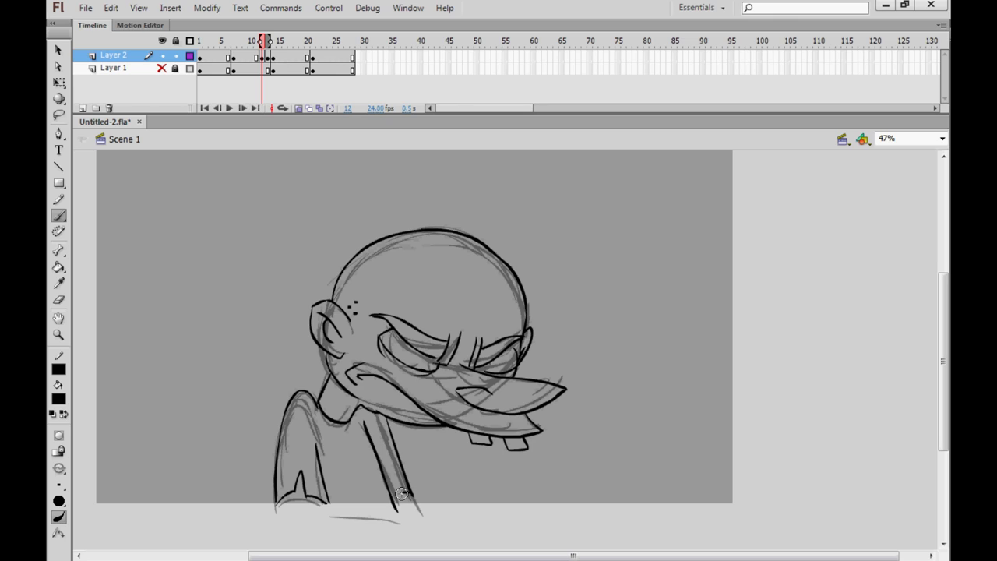
pyautogui.moveTo(276, 509); pyautogui.dragTo(424, 513)
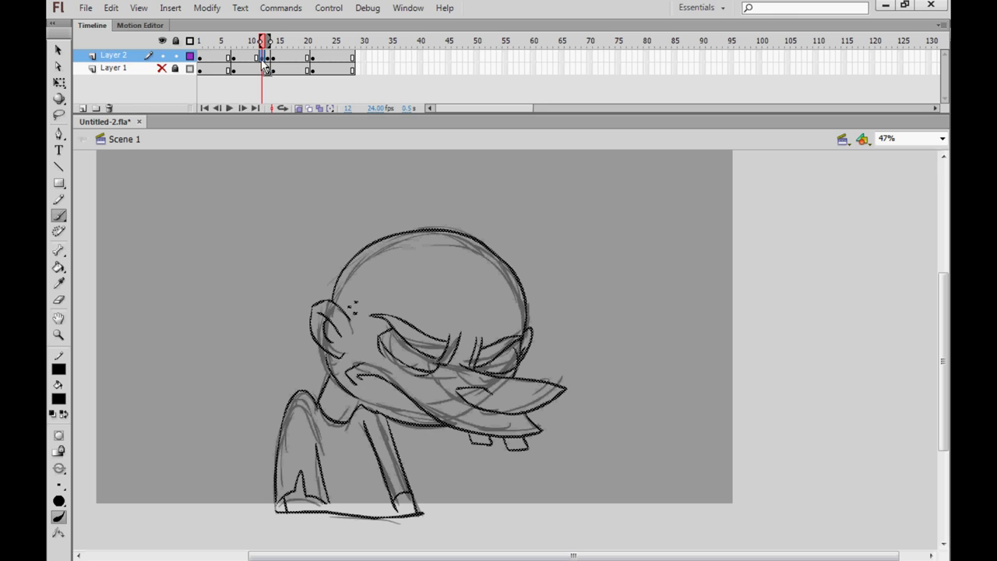
# Step: Clear the rough keyframe at frame 13 of the ink layer and play back the take from frame 4
pyautogui.click(268, 60)
pyautogui.hotkey('shift', 'F6')
pyautogui.moveTo(268, 42)
pyautogui.mouseDown()
pyautogui.moveTo(207, 42)
pyautogui.moveTo(219, 42)
pyautogui.mouseUp()
pyautogui.press('Return')
pyautogui.click(240, 42)
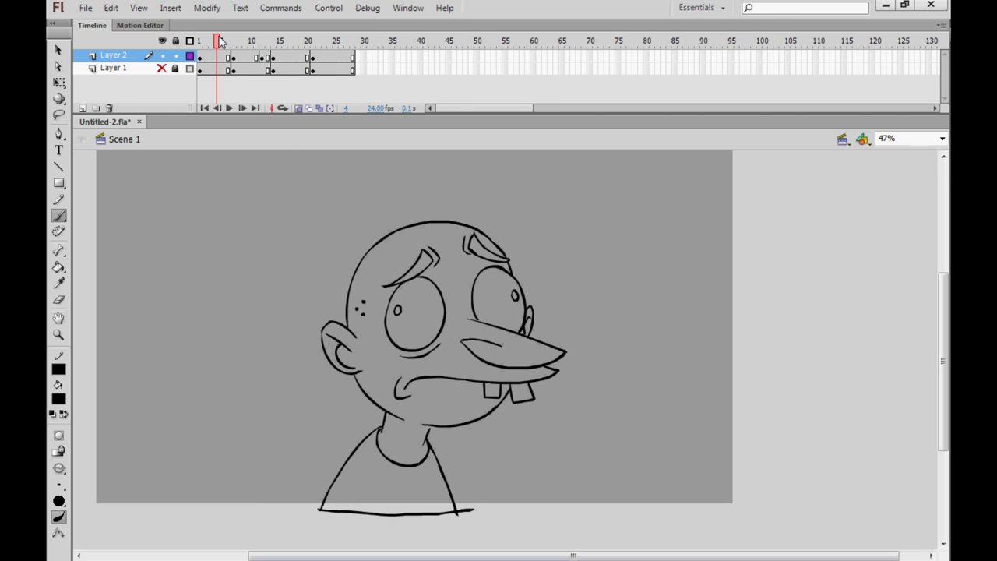
# Step: Convert frame 5 of the ink layer to a blank keyframe and onion-skin both the first and the squashed poses
pyautogui.click(246, 57)
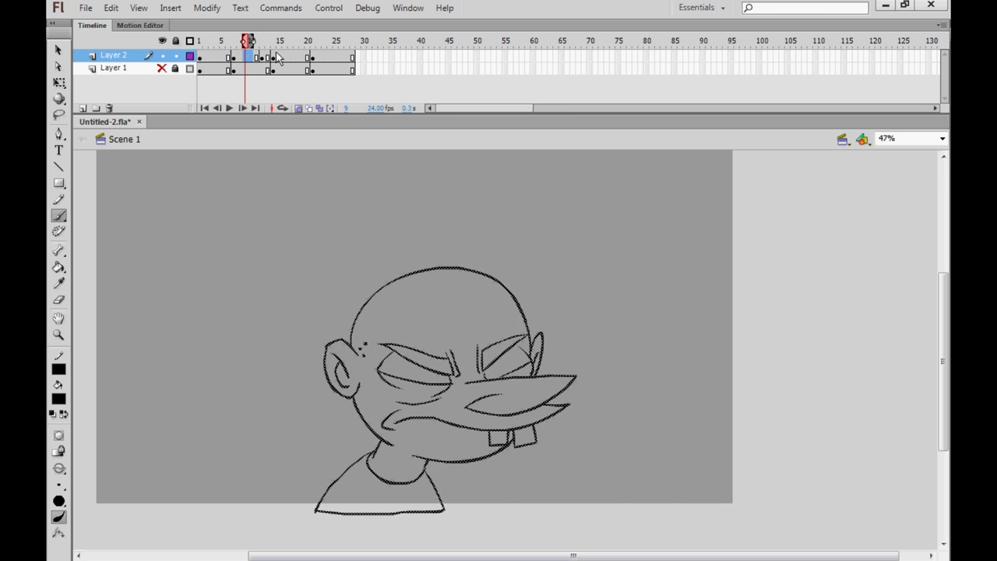
pyautogui.moveTo(229, 60)
pyautogui.mouseDown()
pyautogui.moveTo(244, 63)
pyautogui.moveTo(223, 62)
pyautogui.moveTo(232, 67)
pyautogui.mouseUp()
pyautogui.click(223, 43)
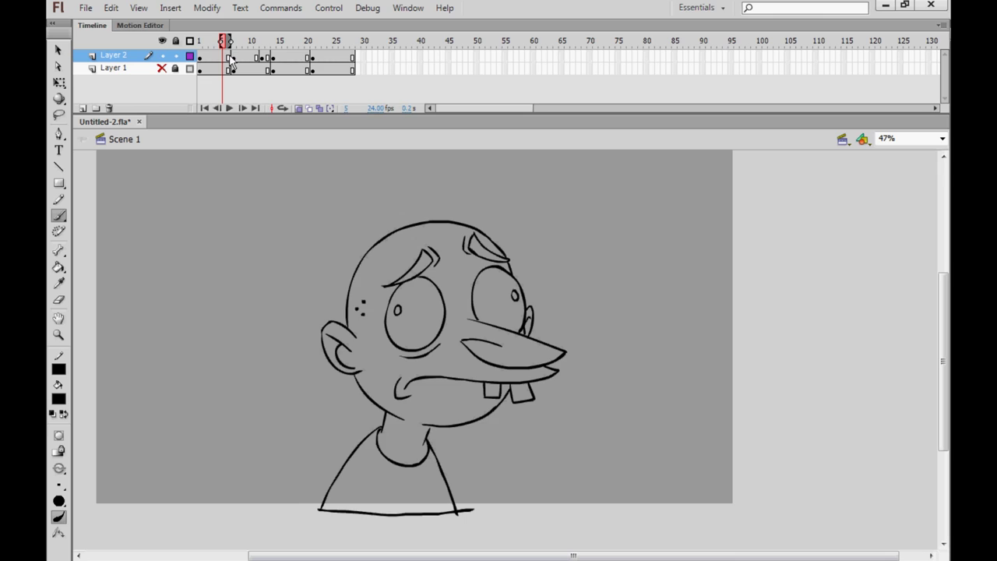
pyautogui.rightClick(224, 57)
pyautogui.click(269, 238)
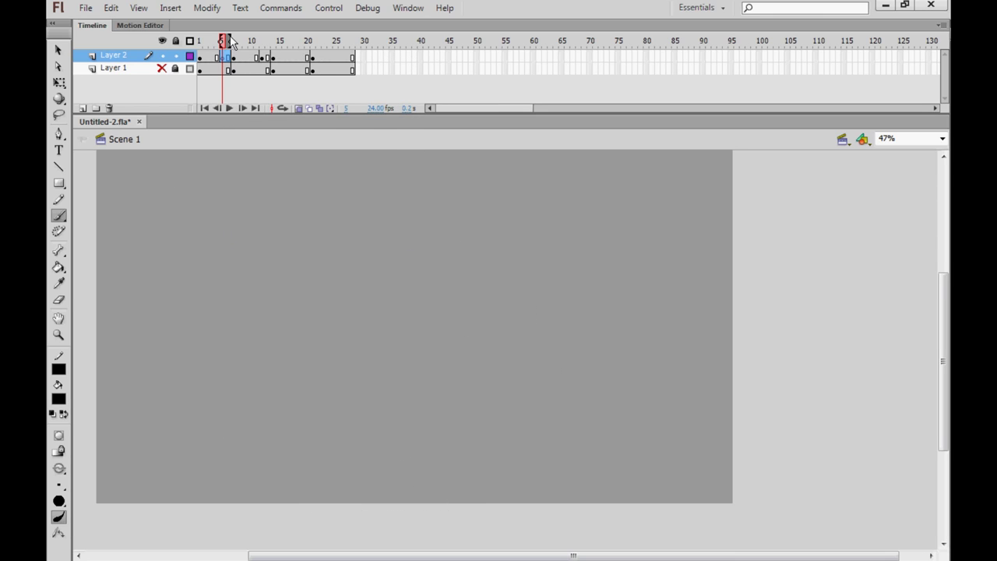
pyautogui.click(232, 39)
pyautogui.click(224, 42)
pyautogui.moveTo(221, 42); pyautogui.dragTo(237, 41)
# Step: Ink the head shape at frame 5 midway between the onion-skinned poses, with near ear, cranium and jaw
pyautogui.moveTo(324, 339)
pyautogui.mouseDown()
pyautogui.moveTo(357, 344)
pyautogui.moveTo(325, 339)
pyautogui.moveTo(323, 362)
pyautogui.moveTo(348, 386)
pyautogui.moveTo(361, 378)
pyautogui.moveTo(340, 352)
pyautogui.moveTo(346, 377)
pyautogui.mouseUp()
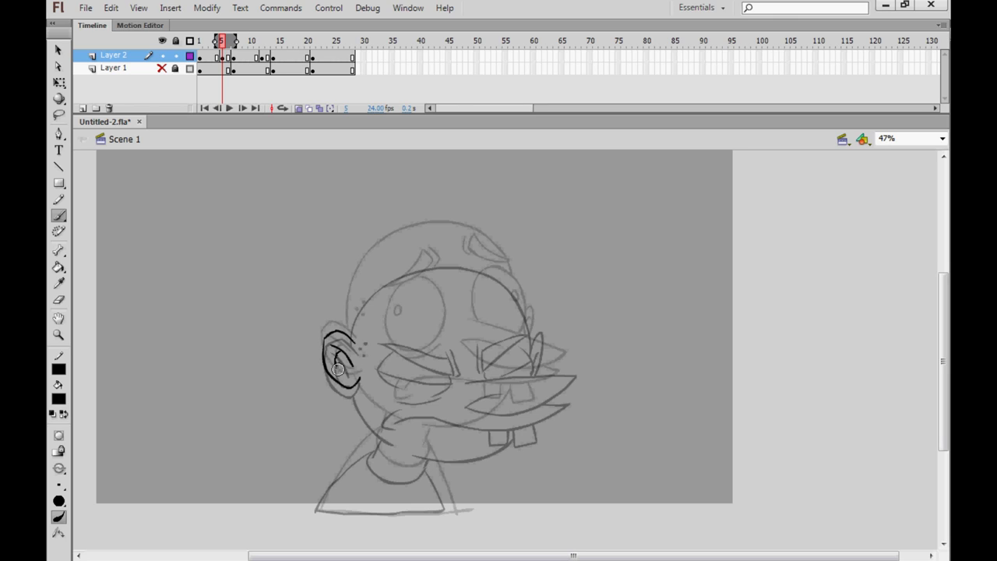
pyautogui.moveTo(345, 320)
pyautogui.mouseDown()
pyautogui.moveTo(376, 262)
pyautogui.moveTo(431, 243)
pyautogui.moveTo(489, 257)
pyautogui.moveTo(516, 307)
pyautogui.mouseUp()
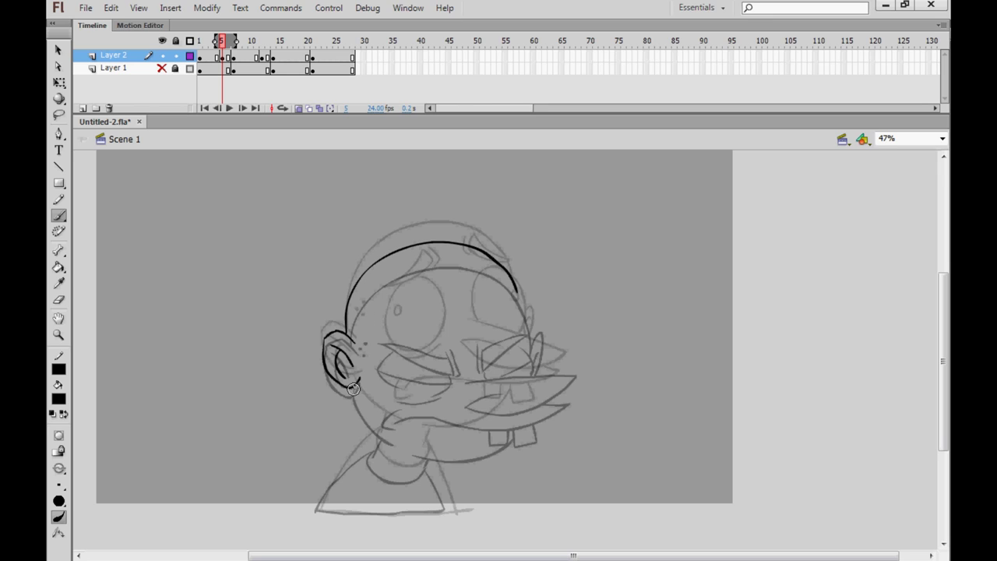
pyautogui.moveTo(353, 388)
pyautogui.mouseDown()
pyautogui.moveTo(394, 435)
pyautogui.moveTo(446, 446)
pyautogui.moveTo(495, 436)
pyautogui.moveTo(521, 401)
pyautogui.mouseUp()
pyautogui.press('.')
pyautogui.press('.')
pyautogui.press(',')
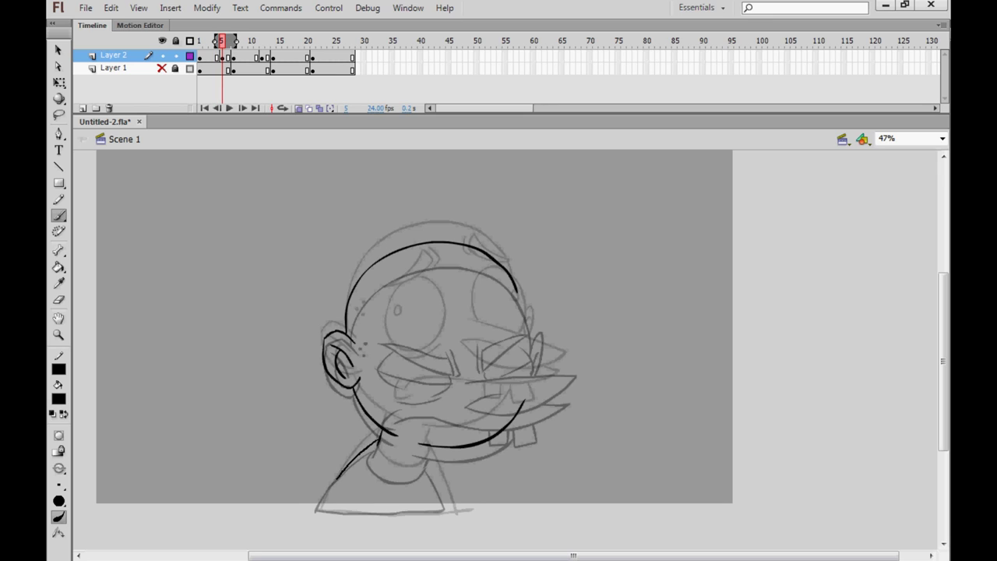
# Step: Ink the shoulders, collar and base line of the body at frame 5, redoing the collar stroke
pyautogui.moveTo(338, 476); pyautogui.dragTo(316, 511)
pyautogui.moveTo(378, 444)
pyautogui.mouseDown()
pyautogui.moveTo(399, 469)
pyautogui.moveTo(377, 457)
pyautogui.moveTo(430, 456)
pyautogui.mouseUp()
pyautogui.hotkey('ctrl', 'z')
pyautogui.moveTo(377, 438)
pyautogui.mouseDown()
pyautogui.moveTo(379, 462)
pyautogui.moveTo(401, 472)
pyautogui.moveTo(420, 469)
pyautogui.moveTo(427, 447)
pyautogui.moveTo(422, 460)
pyautogui.moveTo(433, 461)
pyautogui.moveTo(451, 512)
pyautogui.mouseUp()
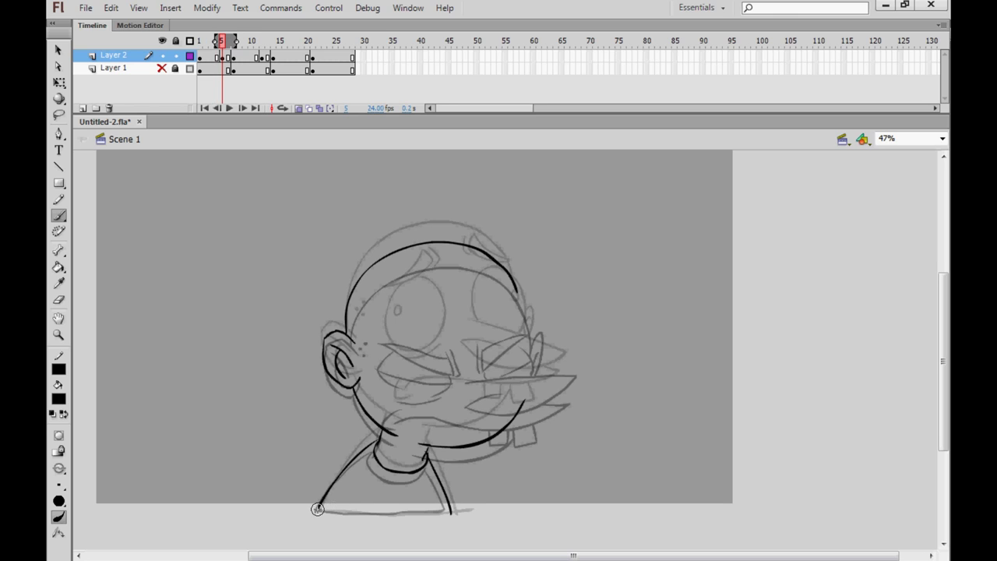
pyautogui.moveTo(317, 511); pyautogui.dragTo(455, 511)
pyautogui.press(',')
pyautogui.press('.')
pyautogui.press(',')
pyautogui.press('.')
# Step: Ink the near eyebrow with its crease and the temple freckles at frame 5
pyautogui.moveTo(383, 320); pyautogui.dragTo(452, 304)
pyautogui.moveTo(451, 305)
pyautogui.mouseDown()
pyautogui.moveTo(440, 293)
pyautogui.moveTo(389, 318)
pyautogui.moveTo(455, 305)
pyautogui.mouseUp()
pyautogui.press(',')
pyautogui.press('.')
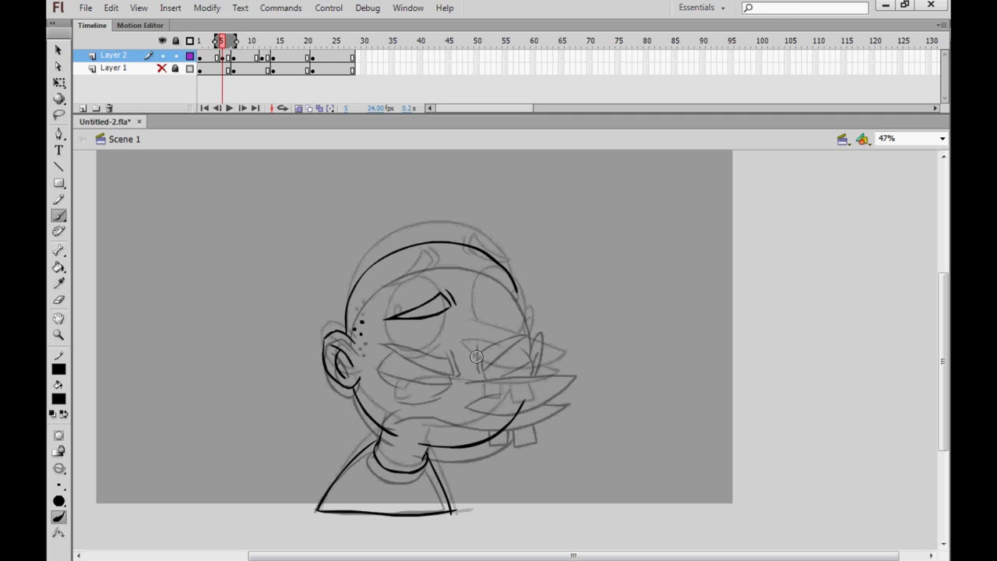
# Step: Ink the nose's upper line, tip and underside at frame 5, midway between the onion-skinned noses
pyautogui.moveTo(486, 351); pyautogui.dragTo(570, 360)
pyautogui.press(',')
pyautogui.press('.')
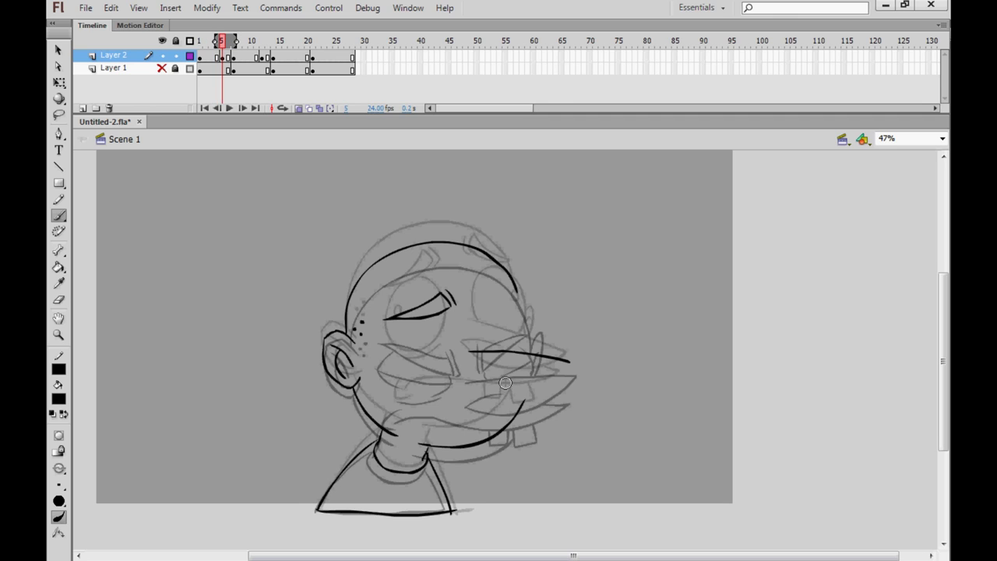
pyautogui.moveTo(494, 374)
pyautogui.mouseDown()
pyautogui.moveTo(466, 385)
pyautogui.moveTo(505, 394)
pyautogui.moveTo(567, 362)
pyautogui.mouseUp()
pyautogui.press(',')
pyautogui.press('.')
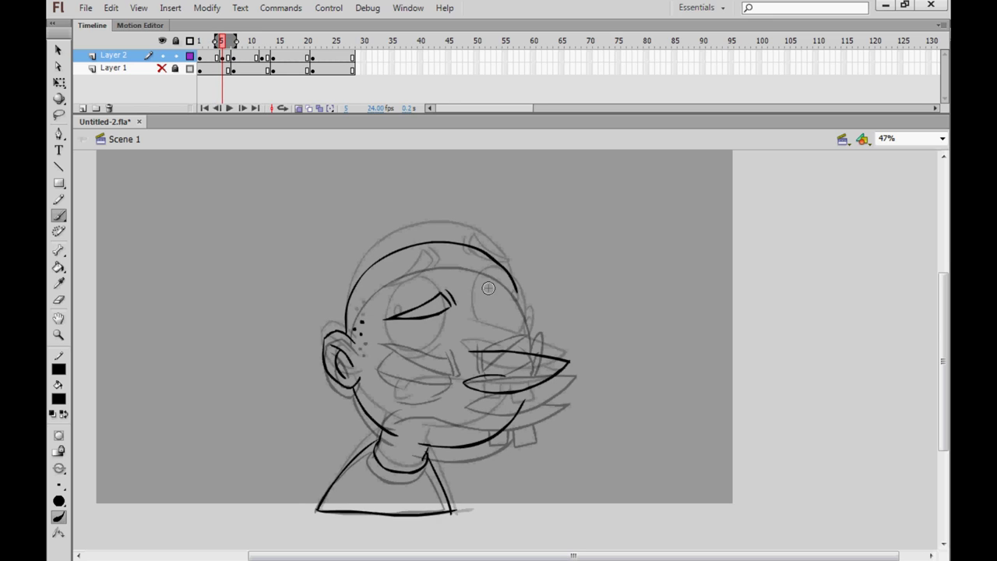
# Step: Ink the far eyebrow at frame 5 against the edge of the head
pyautogui.moveTo(521, 305)
pyautogui.mouseDown()
pyautogui.moveTo(490, 289)
pyautogui.moveTo(482, 304)
pyautogui.moveTo(527, 308)
pyautogui.mouseUp()
pyautogui.press(',')
pyautogui.press('.')
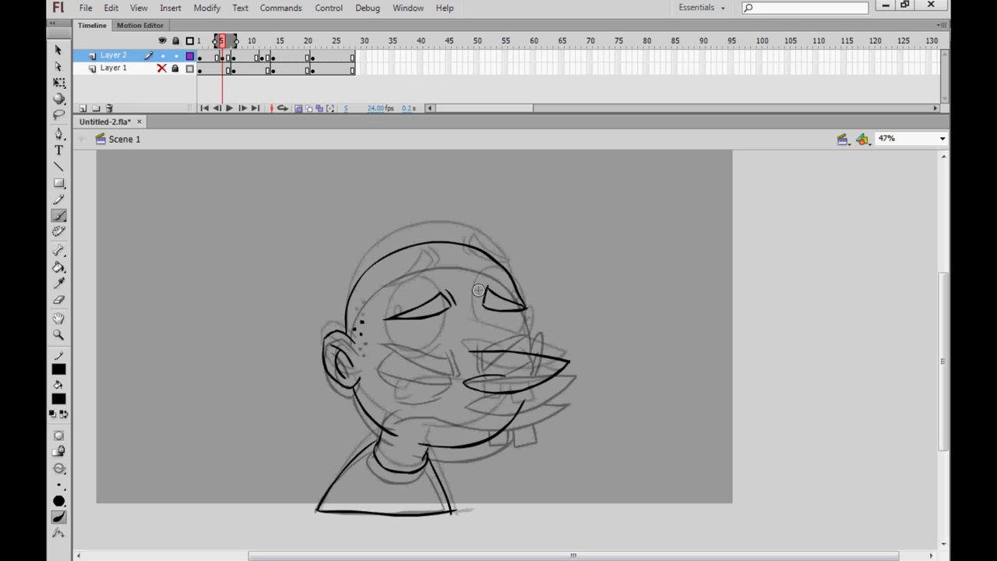
# Step: Ink the near eye at frame 5 with its upper lid, half-hidden pupil, lower edge and side creases, midway between the onion-skinned eyes
pyautogui.press(',')
pyautogui.press('.')
pyautogui.moveTo(389, 329)
pyautogui.mouseDown()
pyautogui.moveTo(398, 368)
pyautogui.moveTo(400, 353)
pyautogui.moveTo(382, 344)
pyautogui.moveTo(441, 323)
pyautogui.mouseUp()
pyautogui.press(',')
pyautogui.press('.')
pyautogui.press(',')
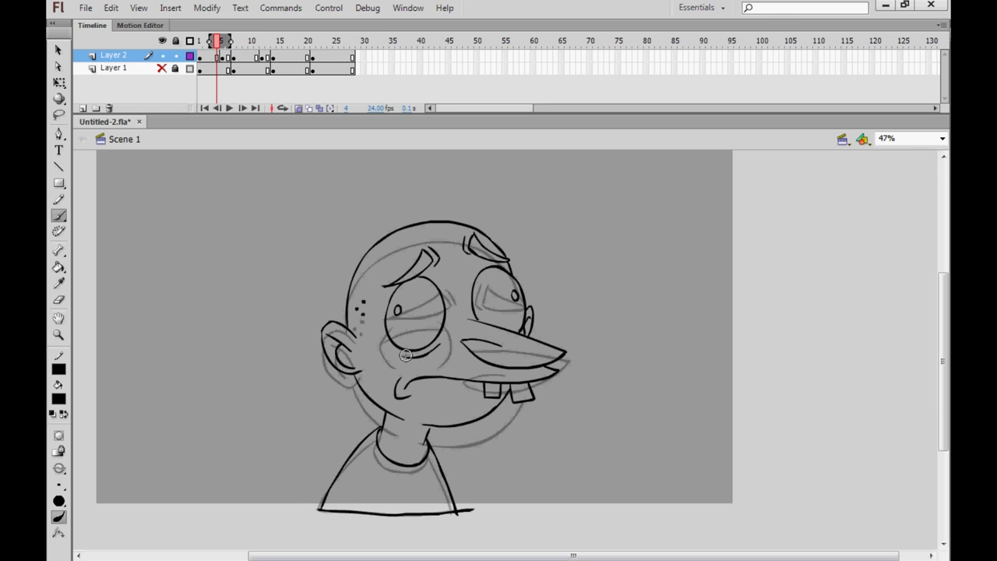
pyautogui.press('.')
pyautogui.moveTo(377, 348)
pyautogui.mouseDown()
pyautogui.moveTo(398, 362)
pyautogui.moveTo(455, 346)
pyautogui.mouseUp()
pyautogui.press(',')
pyautogui.press('.')
pyautogui.press(',')
pyautogui.press('.')
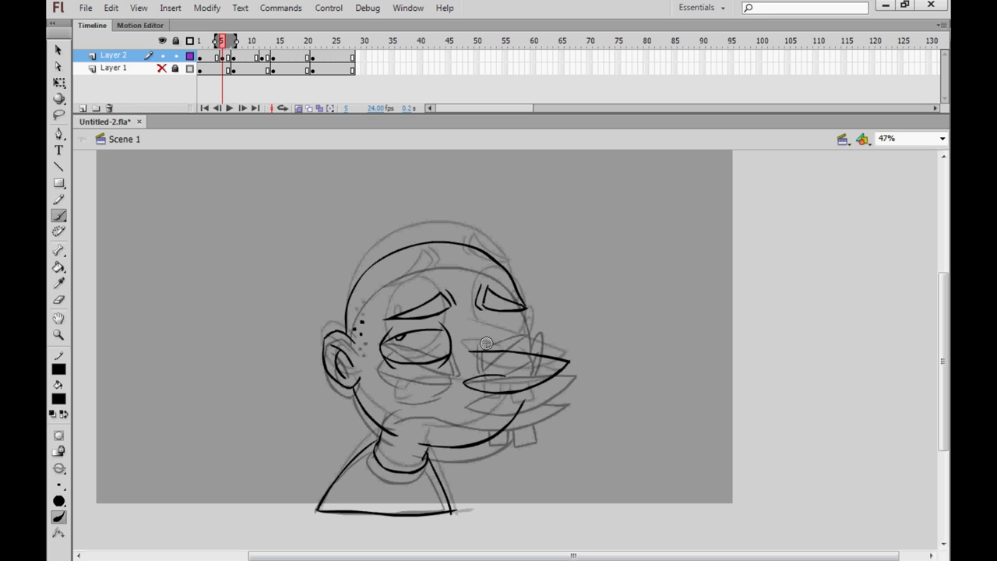
# Step: Ink the far eye and its pupil at frame 5, resting on the nose's upper line against the head's edge
pyautogui.moveTo(480, 344)
pyautogui.mouseDown()
pyautogui.moveTo(484, 319)
pyautogui.moveTo(528, 322)
pyautogui.moveTo(534, 351)
pyautogui.mouseUp()
pyautogui.press(',')
pyautogui.press('.')
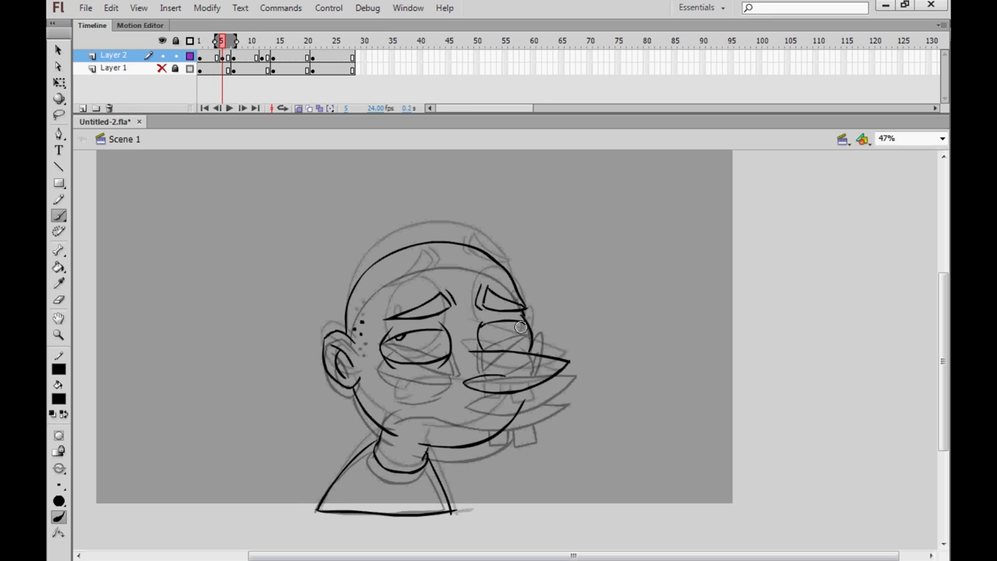
pyautogui.press(',')
pyautogui.press('.')
# Step: Ink the lip tip under the nose, the long mouth line and the mouth-corner crease at frame 5
pyautogui.moveTo(543, 384); pyautogui.dragTo(573, 387)
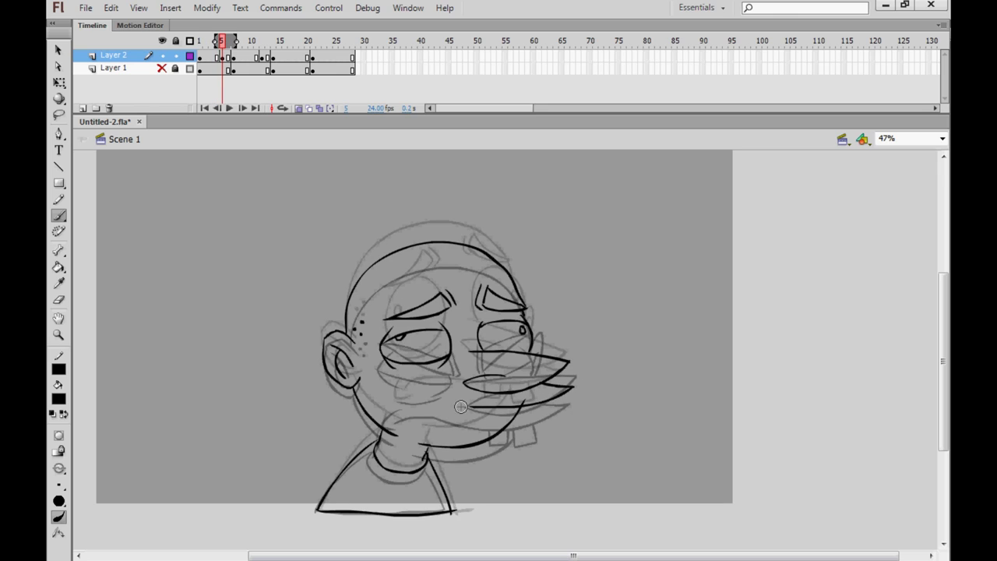
pyautogui.press(',')
pyautogui.press('.')
pyautogui.moveTo(401, 402); pyautogui.dragTo(521, 403)
pyautogui.press(',')
pyautogui.press('.')
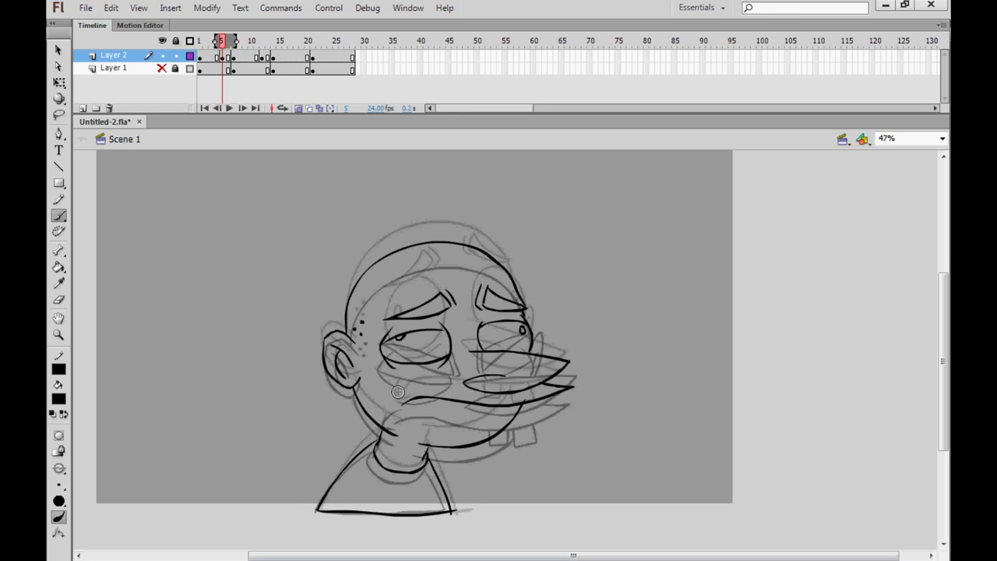
pyautogui.press(',')
pyautogui.press('.')
pyautogui.press(',')
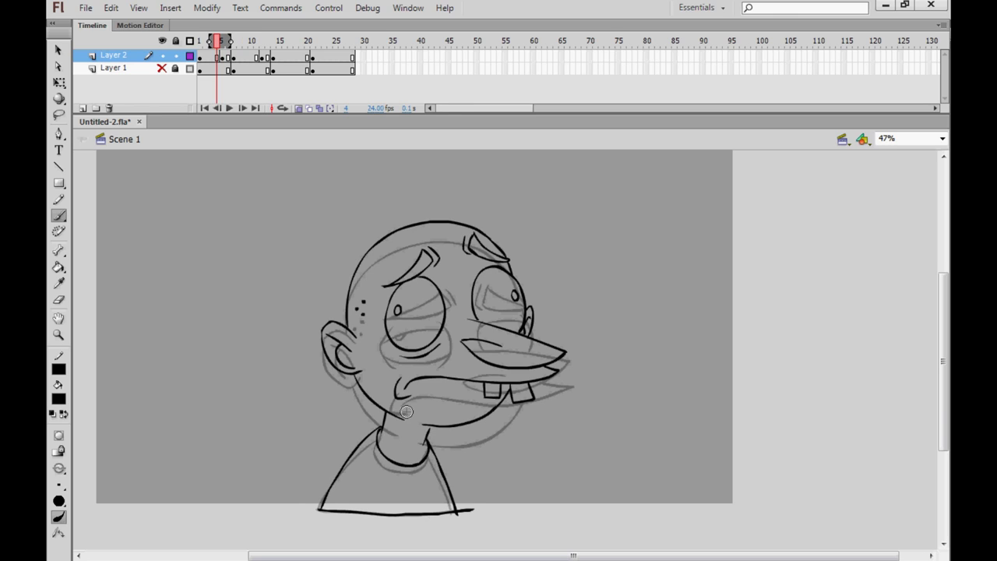
pyautogui.press('.')
pyautogui.press(',')
pyautogui.press('.')
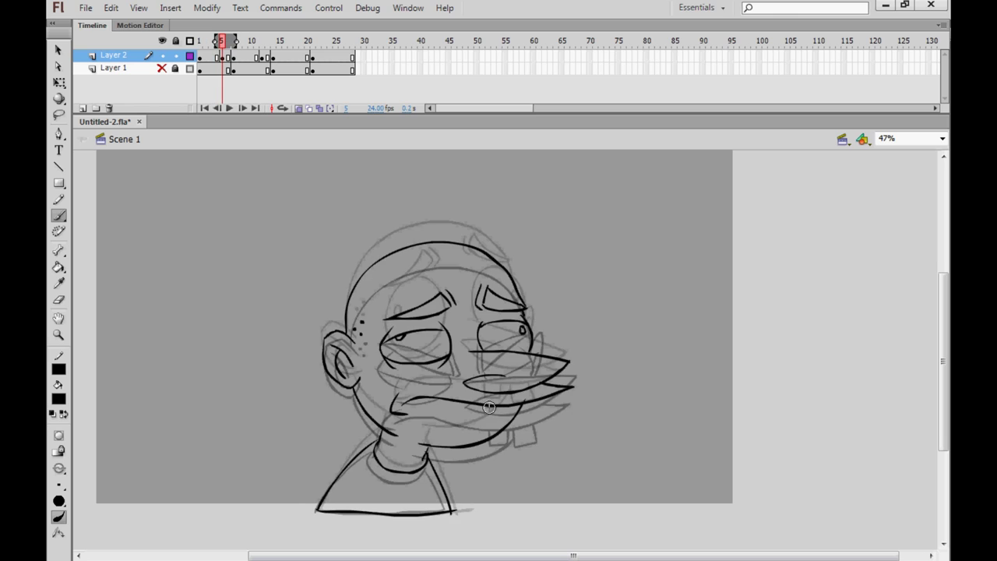
# Step: Ink the two protruding teeth below the mouth line at frame 5, comparing them with the neighbouring drawings
pyautogui.moveTo(488, 407)
pyautogui.mouseDown()
pyautogui.moveTo(502, 424)
pyautogui.moveTo(521, 408)
pyautogui.moveTo(545, 419)
pyautogui.moveTo(543, 401)
pyautogui.mouseUp()
pyautogui.press(',')
pyautogui.press('.')
pyautogui.press(',')
pyautogui.press('.')
pyautogui.press('.')
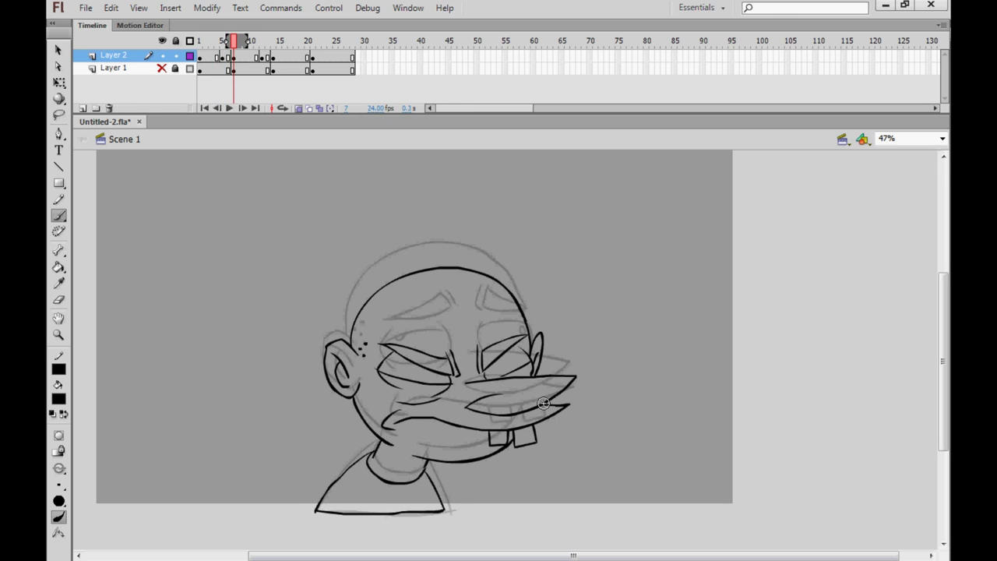
pyautogui.press(',')
pyautogui.press(',')
pyautogui.press('.')
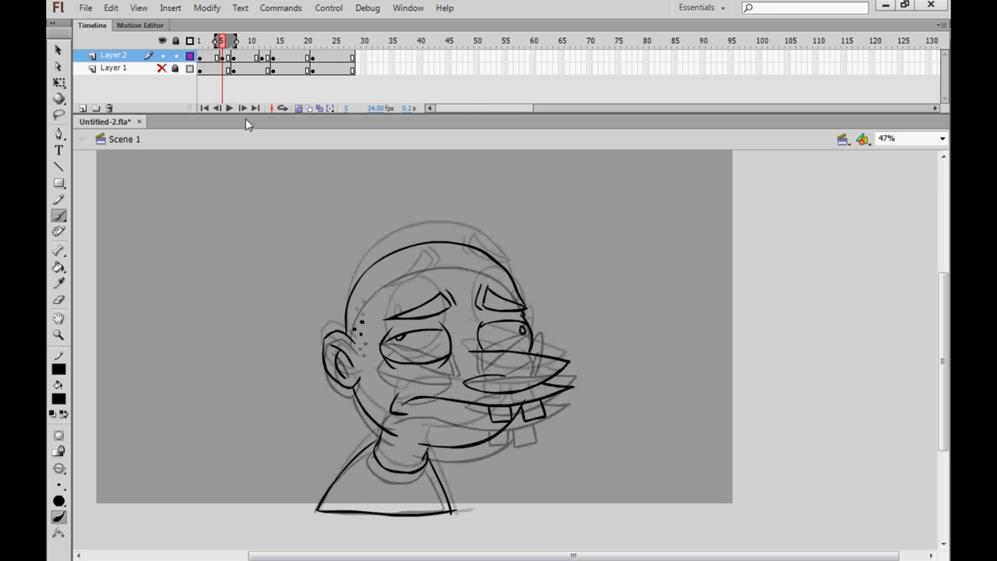
# Step: Turn off onion skinning and play the animation to check the frame 5 in-between against its neighbouring poses
pyautogui.click(297, 109)
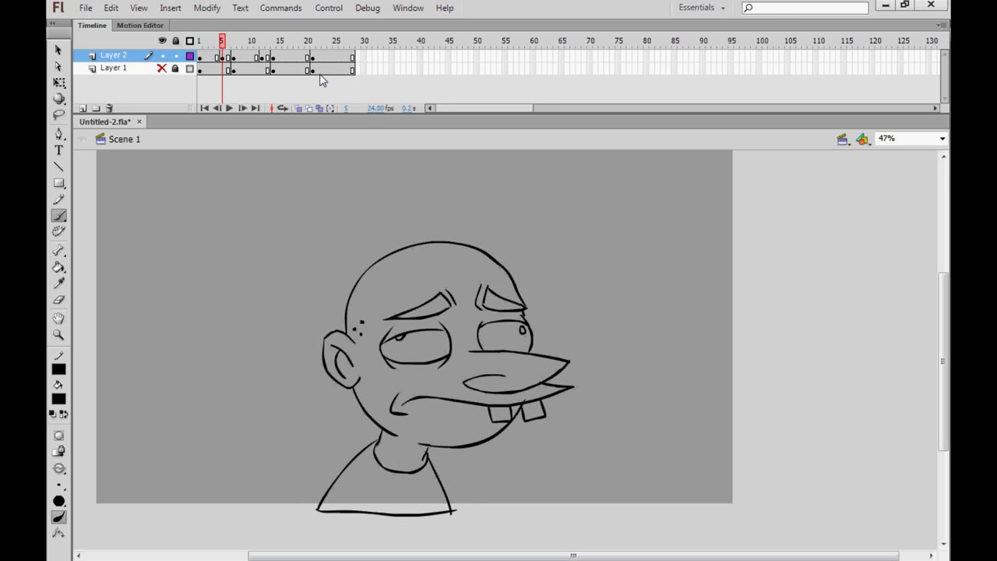
pyautogui.press(',')
pyautogui.press('.')
pyautogui.press('.')
pyautogui.press(',')
pyautogui.press(',')
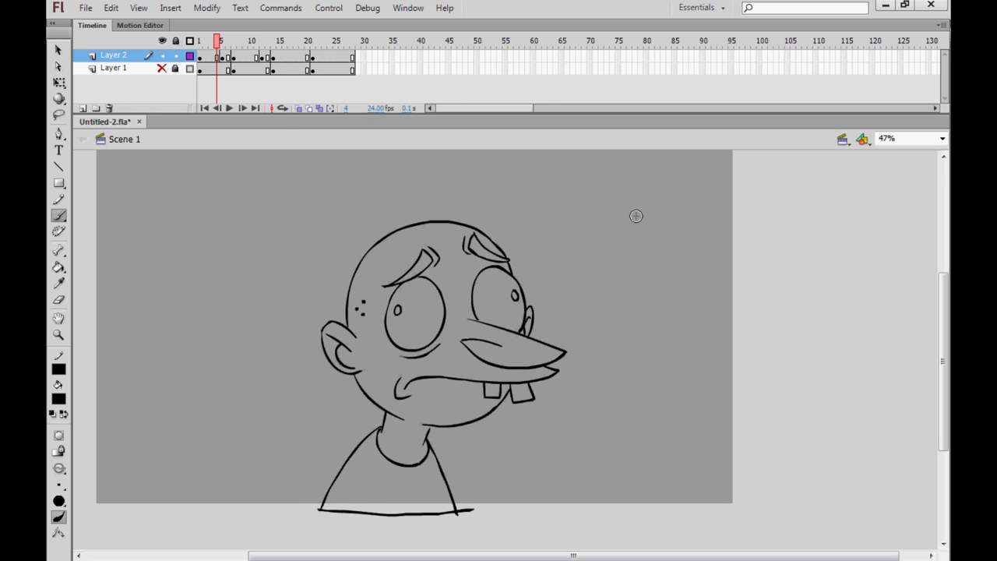
pyautogui.press('Return')
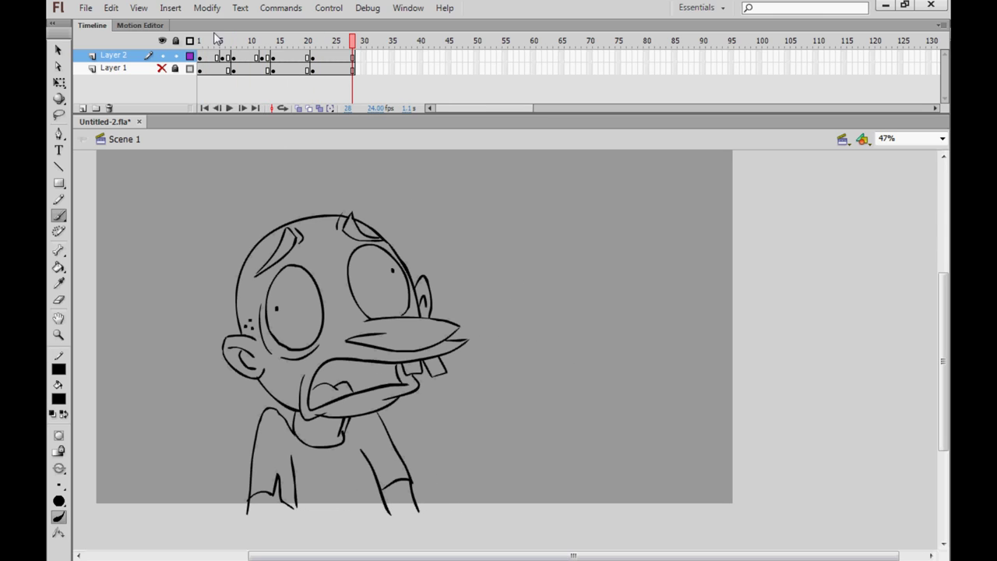
pyautogui.press('Return')
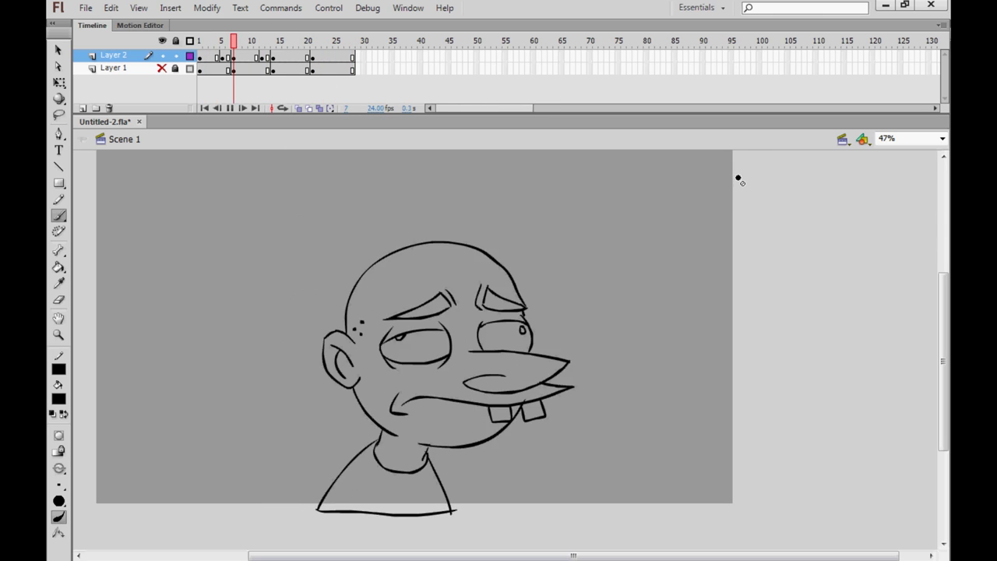
# Step: Delete the rough Layer 1 and insert blank keyframes between the inked drawings on Layer 2 for further in-betweens
pyautogui.moveTo(228, 39); pyautogui.dragTo(223, 42)
pyautogui.click(229, 56)
pyautogui.click(239, 58)
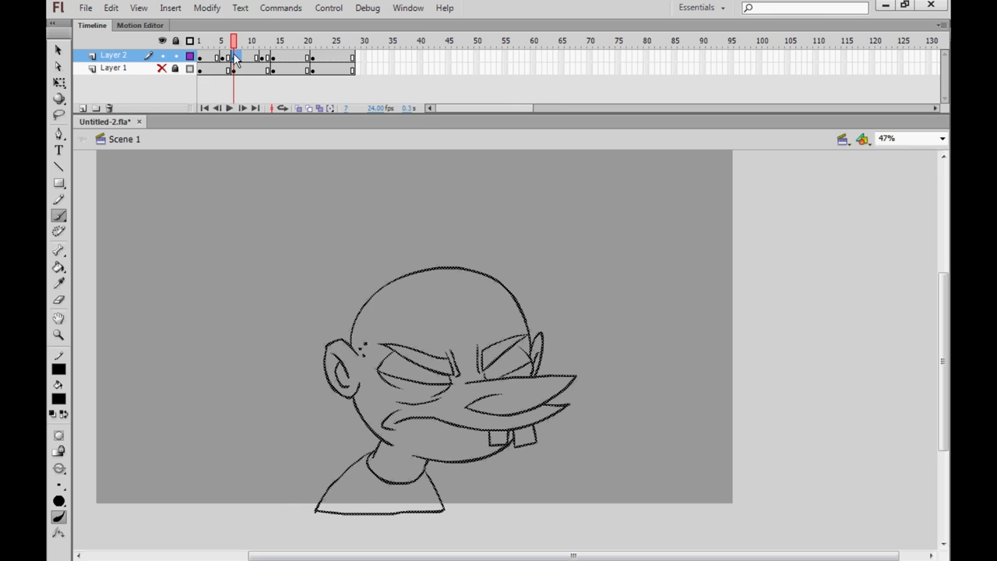
pyautogui.rightClick(236, 55)
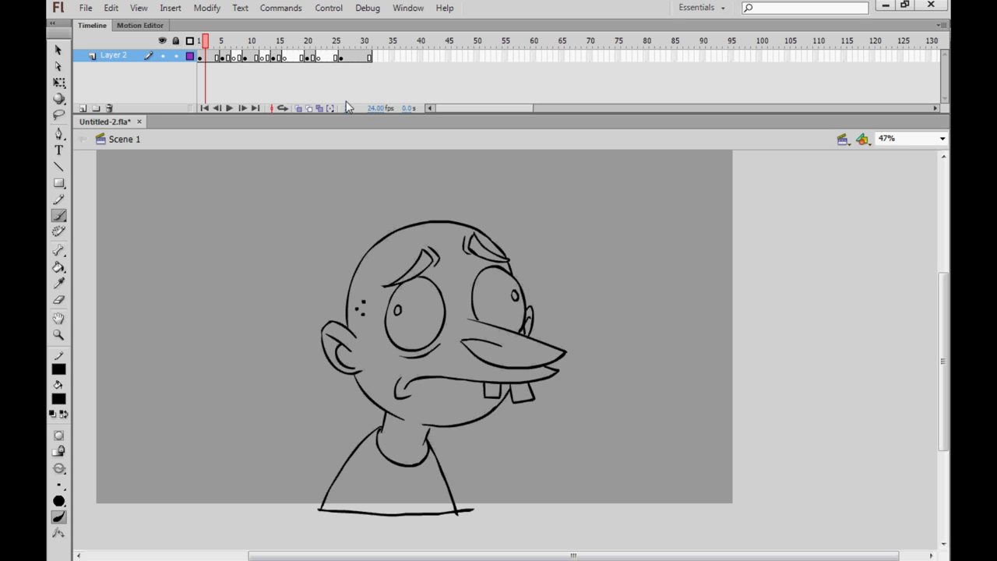
# Step: Turn on onion skinning and ink the in-between at frame 7 from the ear and jaw through the body and mouth
pyautogui.click(299, 108)
pyautogui.click(235, 49)
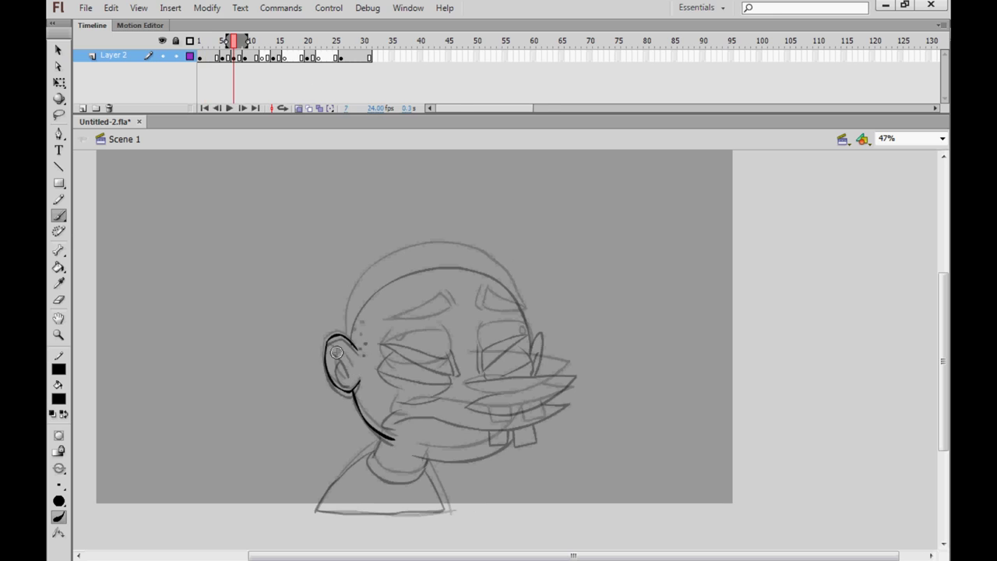
pyautogui.moveTo(348, 333); pyautogui.dragTo(527, 333)
pyautogui.moveTo(316, 510); pyautogui.dragTo(445, 511)
pyautogui.moveTo(391, 416); pyautogui.dragTo(567, 408)
pyautogui.press('Return')
# Step: Ink the in-between at frame 11 with the head, ear, nose, mouth and eyes between the squashed and rising poses
pyautogui.click(255, 57)
pyautogui.moveTo(341, 325); pyautogui.dragTo(521, 310)
pyautogui.moveTo(389, 397); pyautogui.dragTo(571, 378)
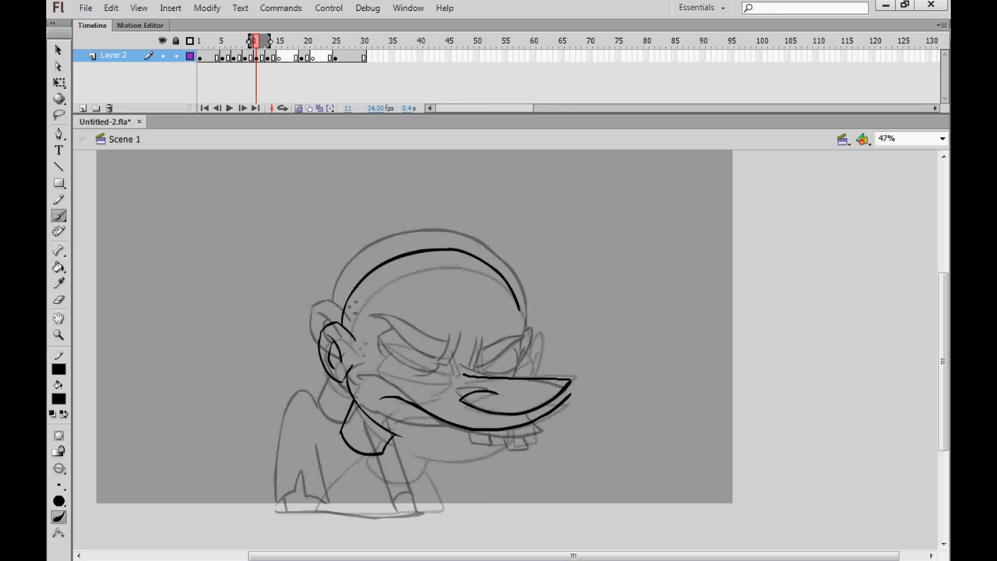
pyautogui.moveTo(376, 338); pyautogui.dragTo(452, 366)
# Step: Ink the in-between at frame 15 with the head outline, raised eyebrows, wide eyes, pointed nose and open mouth
pyautogui.click(279, 57)
pyautogui.scroll(1, 365, 289)
pyautogui.moveTo(301, 314); pyautogui.dragTo(471, 254)
pyautogui.moveTo(345, 286); pyautogui.dragTo(396, 277)
pyautogui.moveTo(394, 331); pyautogui.dragTo(514, 374)
pyautogui.moveTo(327, 372); pyautogui.dragTo(472, 421)
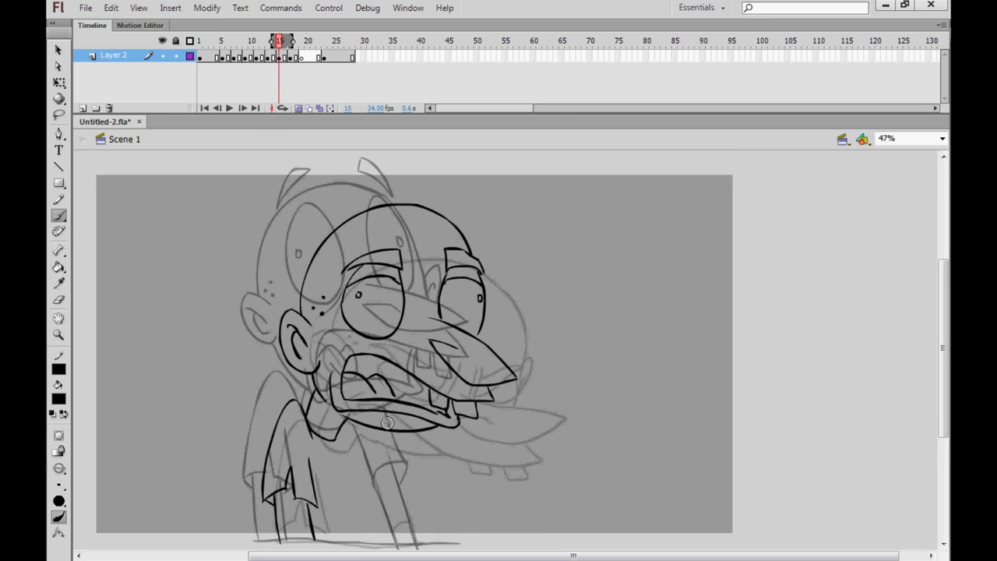
# Step: Ink the in-between at frame 18, then turn off onion skinning and compare it with the settled pose at frame 23
pyautogui.click(296, 57)
pyautogui.moveTo(234, 335); pyautogui.dragTo(261, 332)
pyautogui.moveTo(370, 317); pyautogui.dragTo(466, 327)
pyautogui.moveTo(248, 318); pyautogui.dragTo(407, 267)
pyautogui.click(298, 109)
pyautogui.moveTo(382, 233); pyautogui.dragTo(375, 213)
pyautogui.click(324, 57)
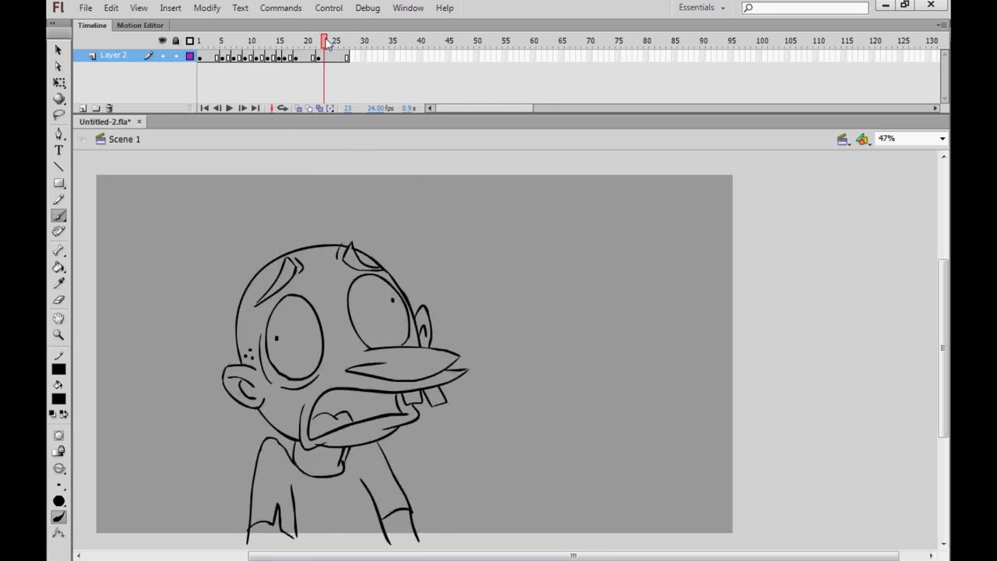
# Step: Turn onion skinning back on and ink the head, nose, ear and eyebrow of the in-between leading into the settled pose
pyautogui.click(296, 57)
pyautogui.click(299, 108)
pyautogui.moveTo(254, 352)
pyautogui.mouseDown()
pyautogui.moveTo(269, 387)
pyautogui.moveTo(420, 325)
pyautogui.mouseUp()
pyautogui.moveTo(369, 331); pyautogui.dragTo(461, 336)
pyautogui.moveTo(261, 391); pyautogui.dragTo(293, 427)
pyautogui.moveTo(282, 282); pyautogui.dragTo(325, 303)
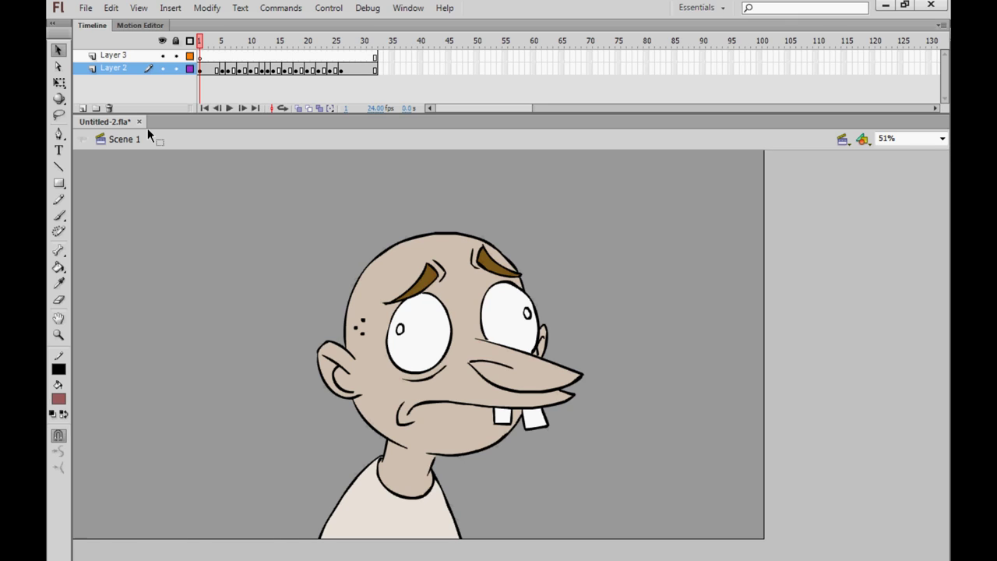
# Step: Play the coloured animation and scrub between frames 1 and 13 to review the take's in-between drawings
pyautogui.press('Return')
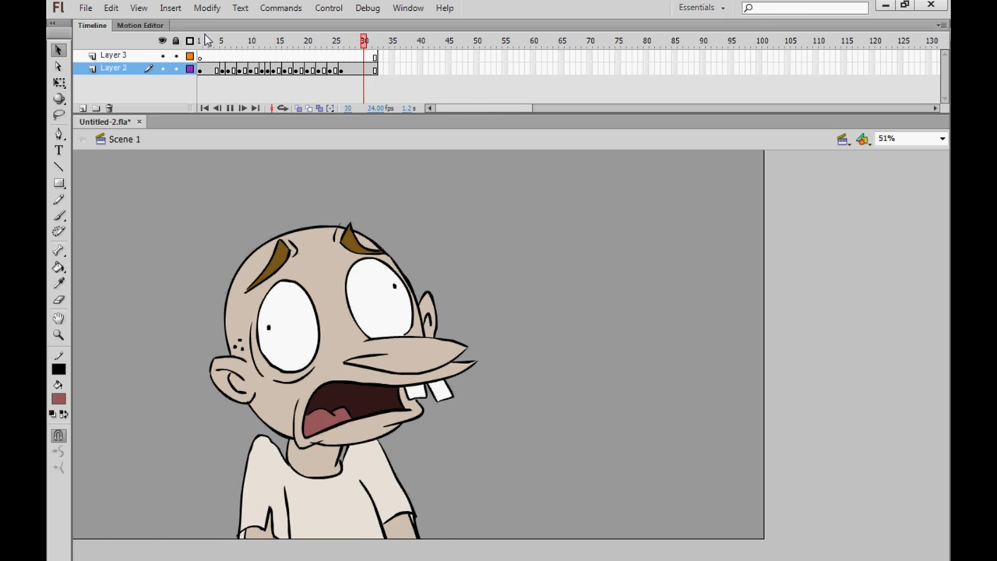
pyautogui.click(219, 42)
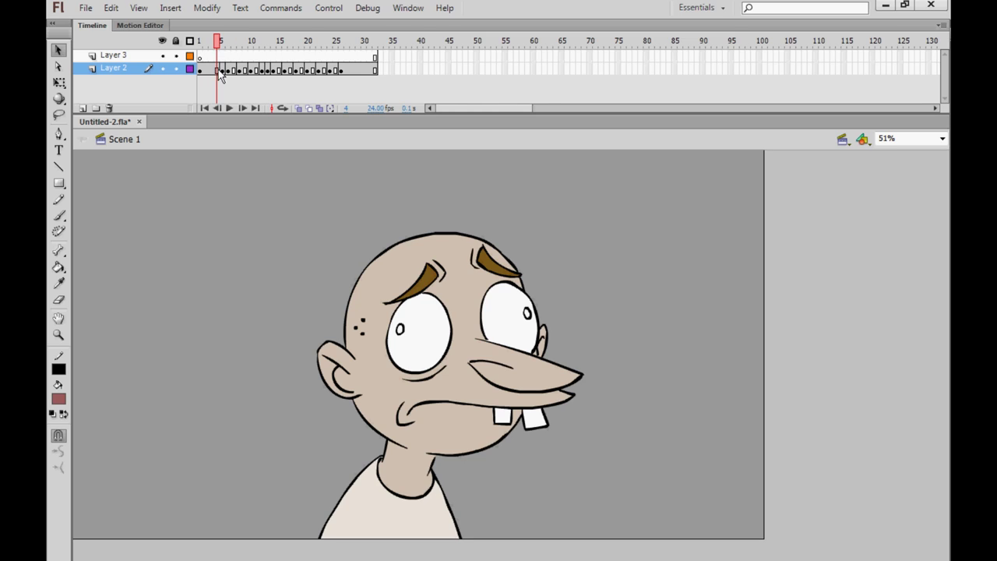
pyautogui.click(222, 75)
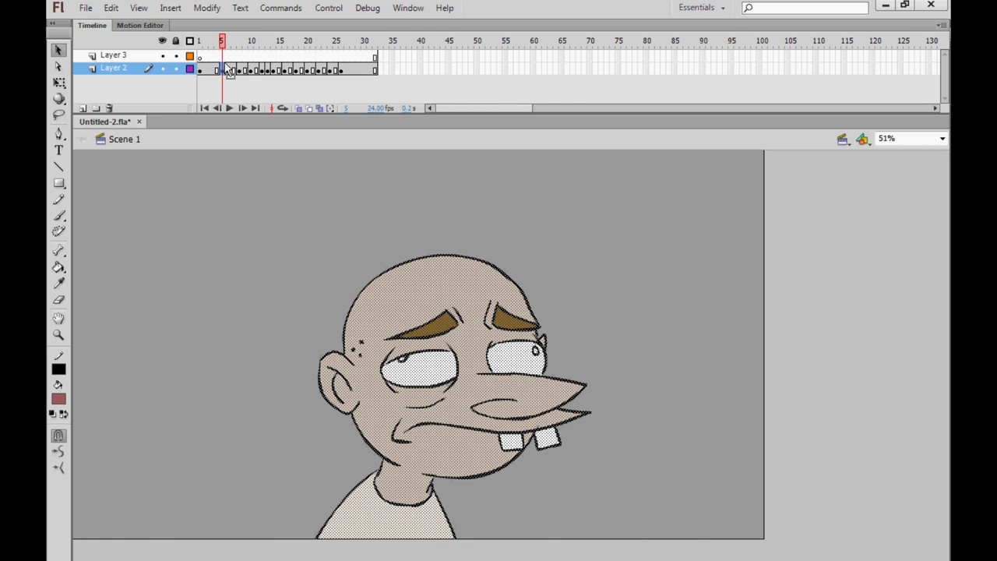
pyautogui.moveTo(231, 76); pyautogui.dragTo(267, 48)
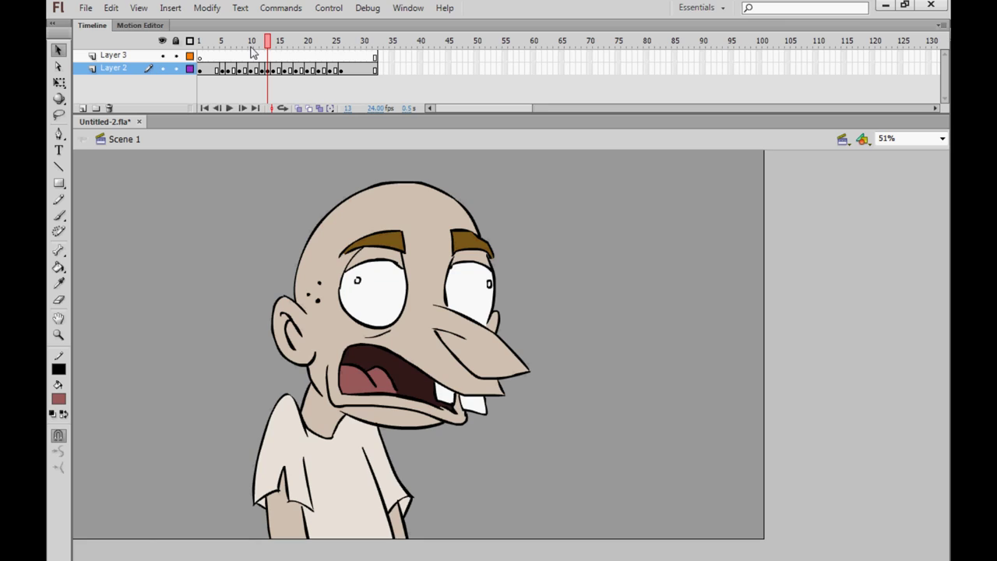
pyautogui.moveTo(237, 46); pyautogui.dragTo(187, 53)
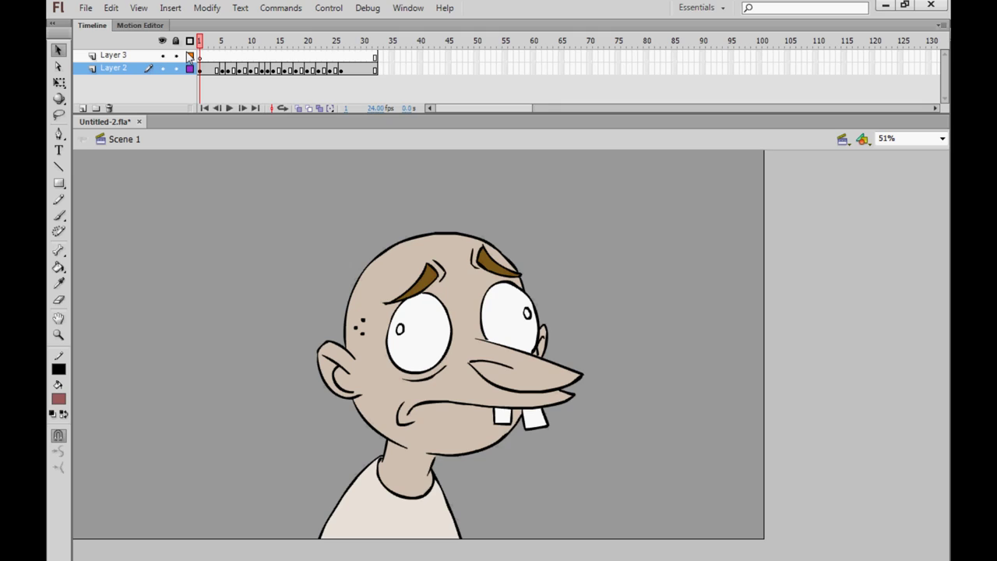
# Step: Try brushing long flowing red hair around the head at frame 1
pyautogui.click(63, 216)
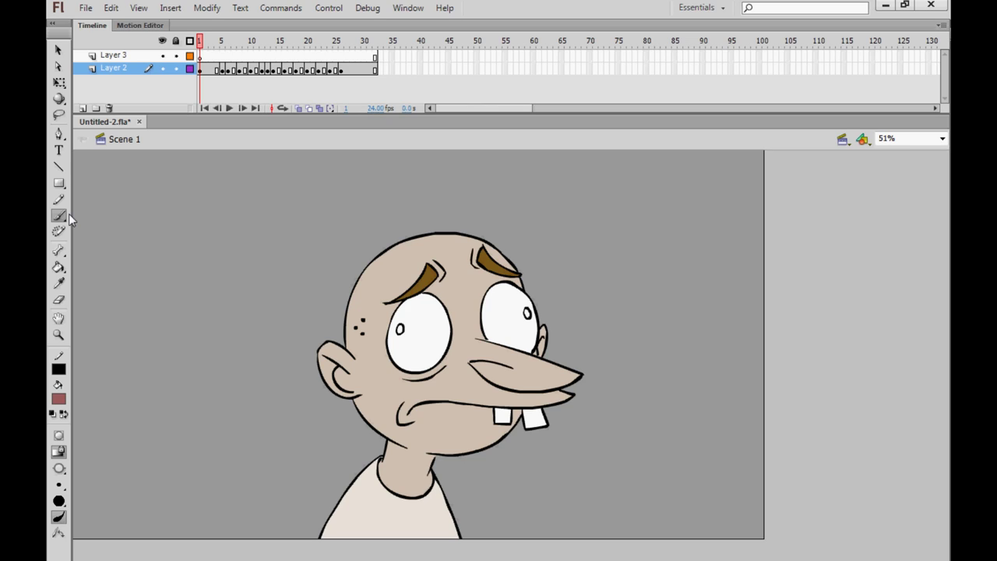
pyautogui.moveTo(438, 218)
pyautogui.mouseDown()
pyautogui.moveTo(350, 154)
pyautogui.moveTo(171, 441)
pyautogui.moveTo(331, 467)
pyautogui.moveTo(704, 445)
pyautogui.moveTo(581, 538)
pyautogui.mouseUp()
pyautogui.moveTo(507, 218); pyautogui.dragTo(419, 285)
pyautogui.moveTo(465, 248); pyautogui.dragTo(427, 282)
pyautogui.moveTo(356, 261); pyautogui.dragTo(392, 260)
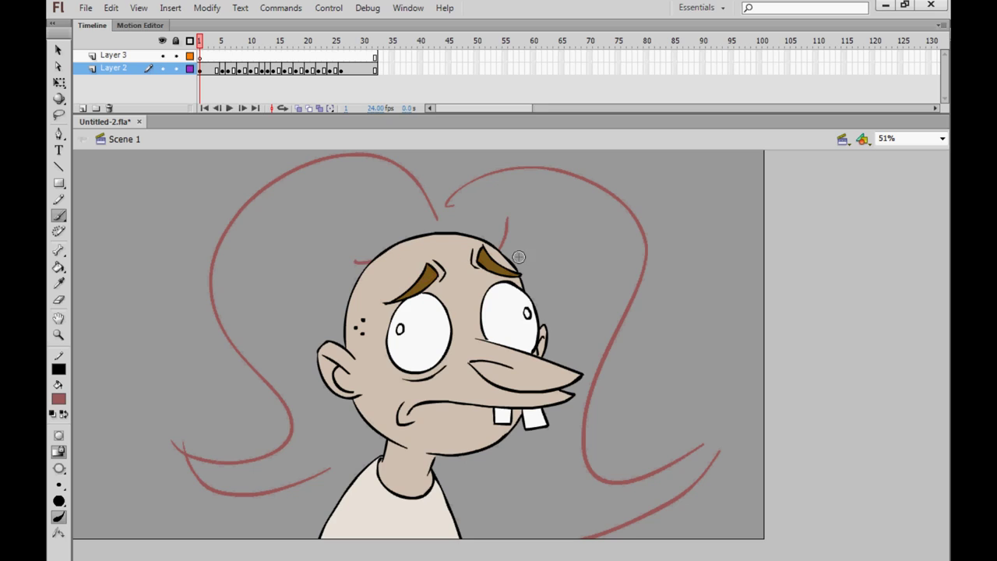
pyautogui.moveTo(530, 232); pyautogui.dragTo(484, 274)
# Step: Change the brush's paint mode so strokes cover the artwork, and undo all the trial red hair strokes
pyautogui.click(59, 468)
pyautogui.click(93, 482)
pyautogui.hotkey('ctrl', 'z')
pyautogui.hotkey('ctrl', 'z')
pyautogui.hotkey('ctrl', 'z')
pyautogui.hotkey('ctrl', 'z')
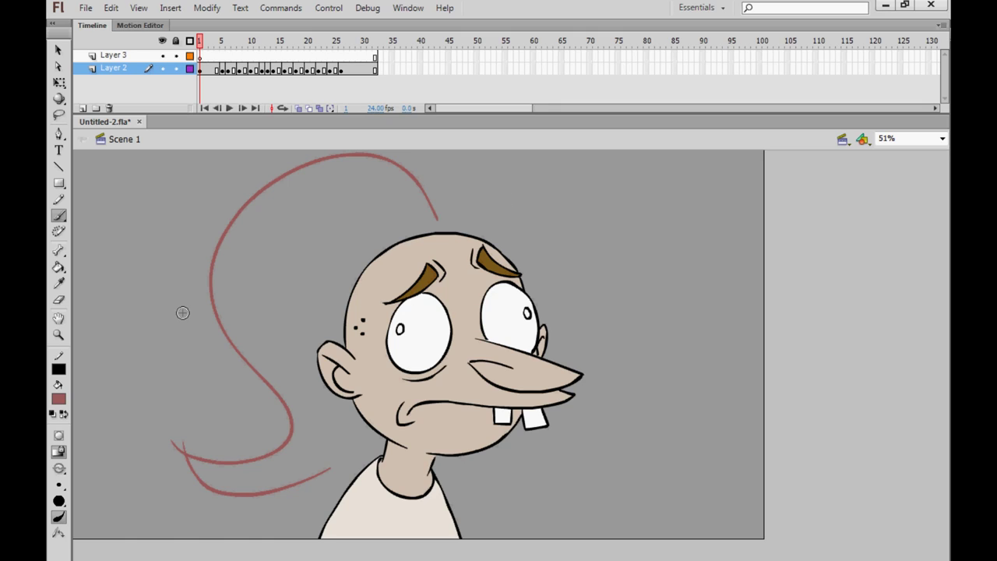
pyautogui.hotkey('ctrl', 'z')
pyautogui.hotkey('ctrl', 'z')
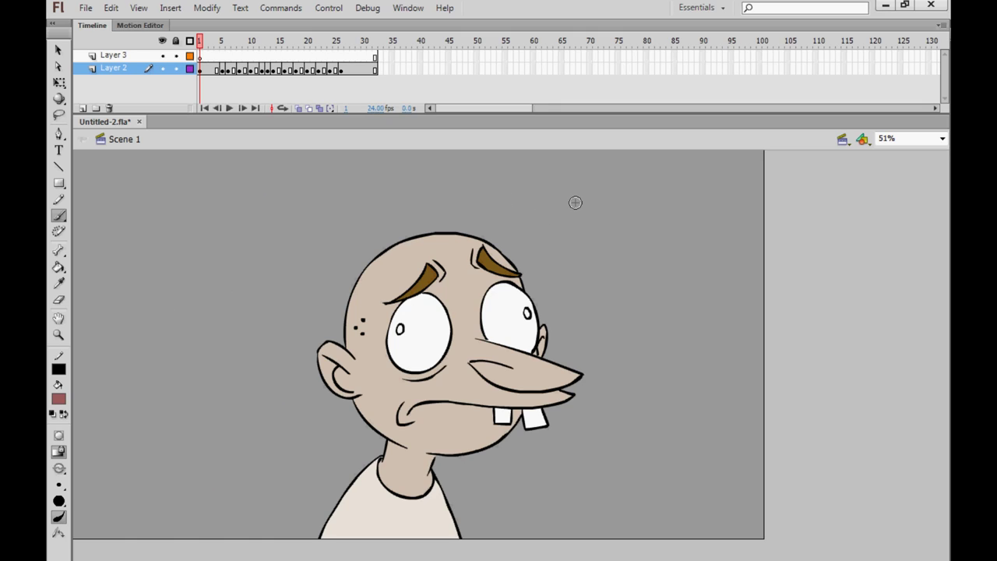
# Step: Set the brush colour to black and draw two loose wavy hairs on the head at frame 1, redoing the near strand
pyautogui.click(58, 399)
pyautogui.click(64, 249)
pyautogui.moveTo(357, 307); pyautogui.dragTo(279, 243)
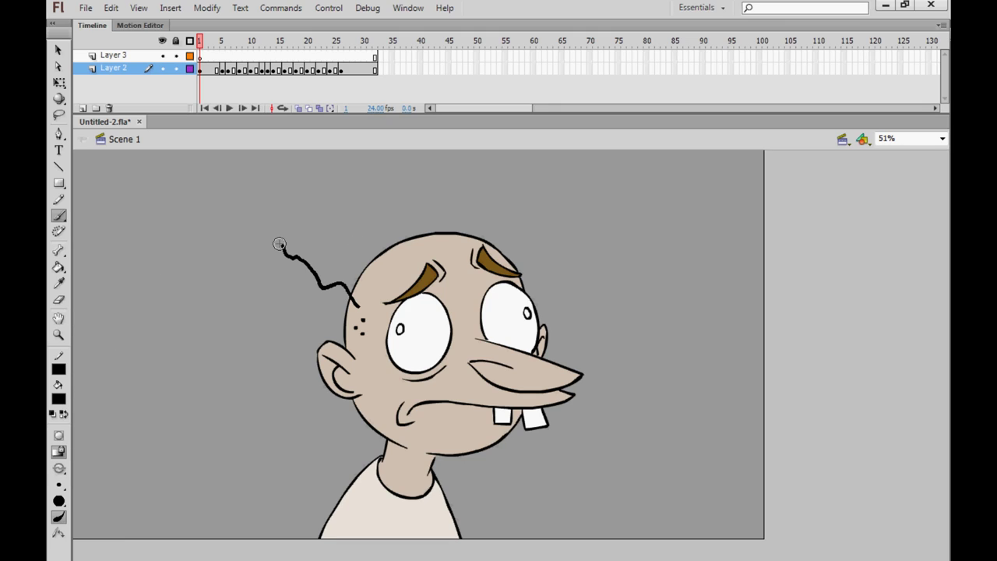
pyautogui.hotkey('ctrl', 'z')
pyautogui.moveTo(356, 304)
pyautogui.mouseDown()
pyautogui.moveTo(320, 268)
pyautogui.moveTo(246, 276)
pyautogui.moveTo(231, 294)
pyautogui.mouseUp()
pyautogui.moveTo(478, 235)
pyautogui.mouseDown()
pyautogui.moveTo(501, 194)
pyautogui.moveTo(527, 193)
pyautogui.mouseUp()
# Step: Turn on onion skinning and draw both wavy hairs slightly lower at frame 5, following the head's downward move
pyautogui.press('.')
pyautogui.press('.')
pyautogui.press('.')
pyautogui.press('.')
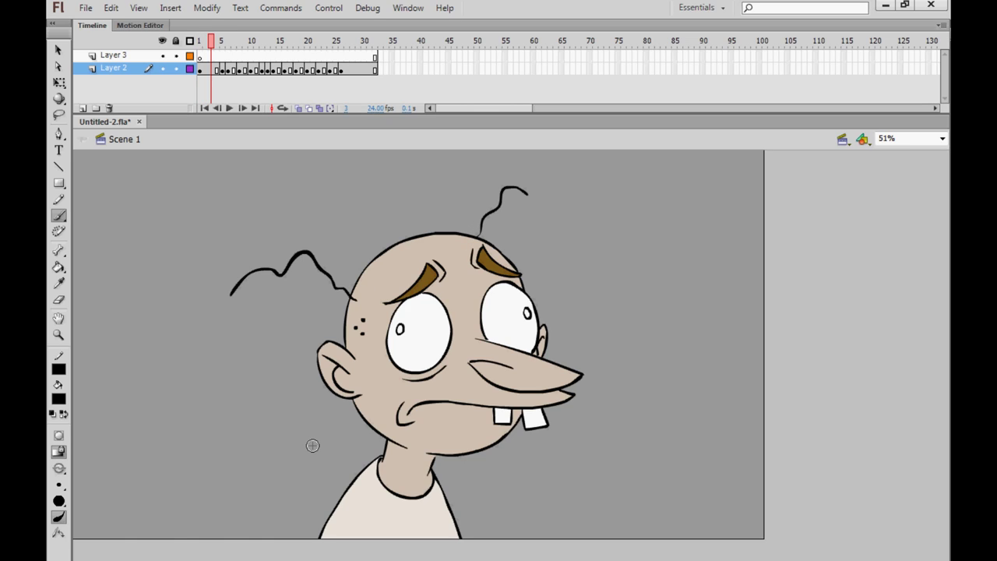
pyautogui.click(297, 109)
pyautogui.press(',')
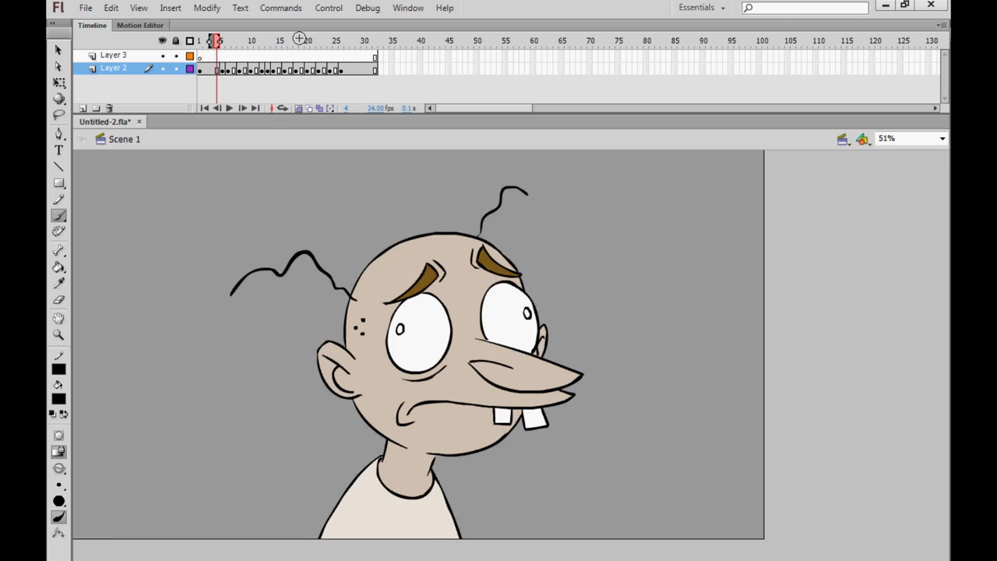
pyautogui.press('.')
pyautogui.moveTo(239, 294)
pyautogui.mouseDown()
pyautogui.moveTo(310, 270)
pyautogui.moveTo(351, 300)
pyautogui.mouseUp()
pyautogui.press(',')
pyautogui.press('.')
pyautogui.moveTo(483, 266)
pyautogui.mouseDown()
pyautogui.moveTo(482, 237)
pyautogui.moveTo(514, 198)
pyautogui.mouseUp()
# Step: Draw both wavy hairs at frame 6, attached to the lowered head and offset from the onion-skinned strands
pyautogui.press('.')
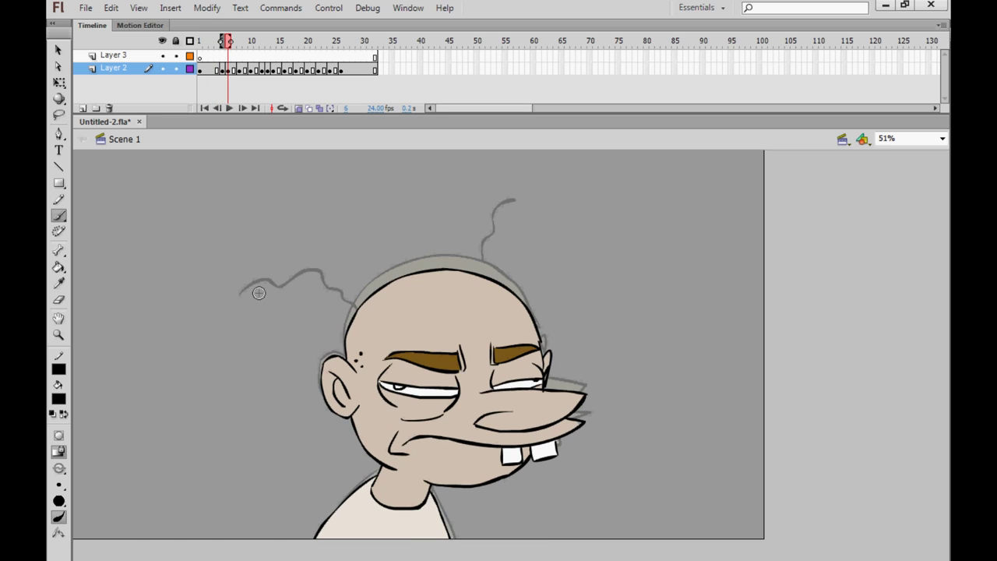
pyautogui.moveTo(247, 294)
pyautogui.mouseDown()
pyautogui.moveTo(285, 299)
pyautogui.moveTo(302, 284)
pyautogui.moveTo(361, 320)
pyautogui.mouseUp()
pyautogui.moveTo(484, 274); pyautogui.dragTo(511, 221)
# Step: Draw both wavy hairs at frame 8, lowered with the squashed head and trailing outward from its edges
pyautogui.press('.')
pyautogui.press('.')
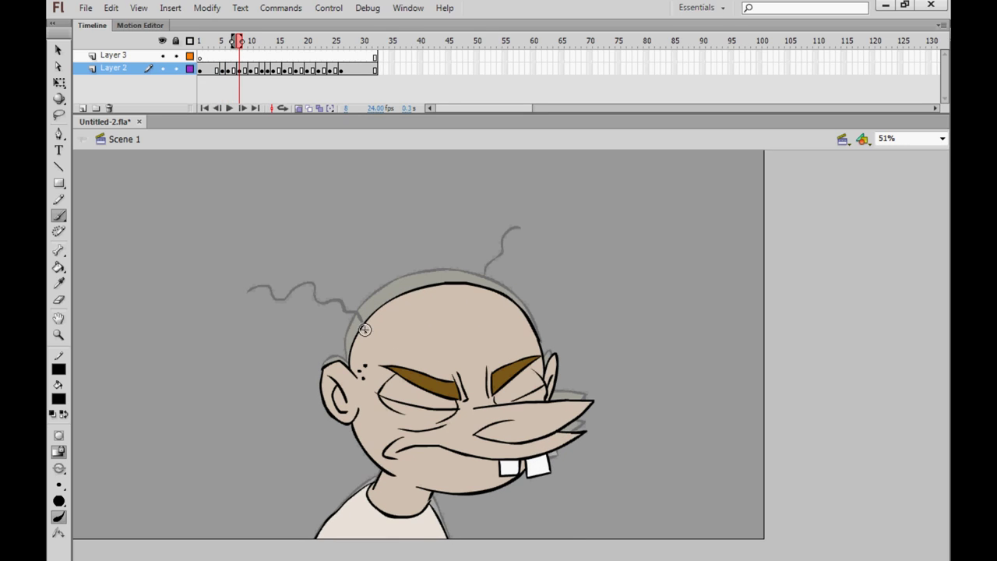
pyautogui.moveTo(365, 329)
pyautogui.mouseDown()
pyautogui.moveTo(311, 321)
pyautogui.moveTo(301, 303)
pyautogui.moveTo(285, 318)
pyautogui.moveTo(246, 328)
pyautogui.mouseUp()
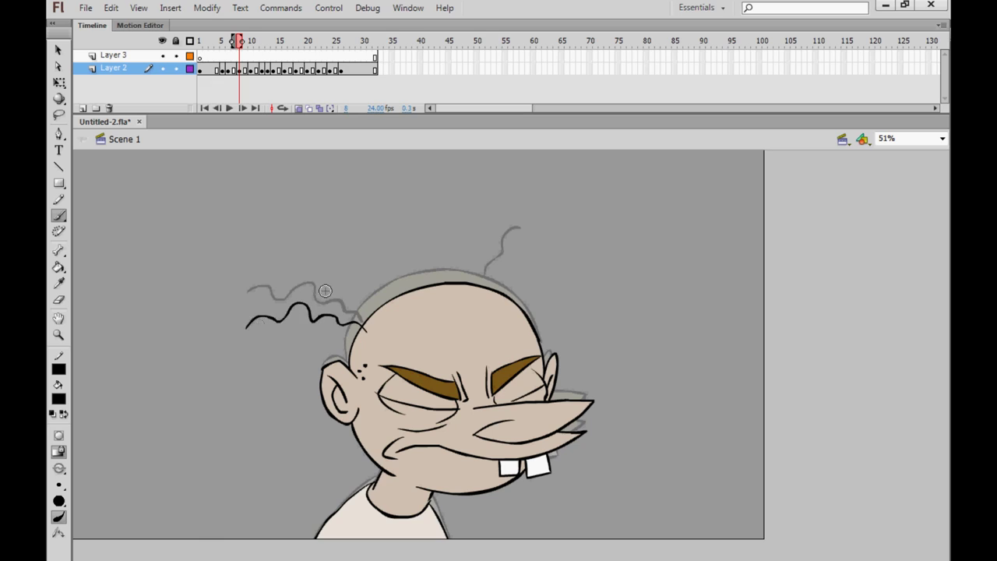
pyautogui.moveTo(496, 290); pyautogui.dragTo(519, 246)
# Step: Draw both wavy hairs at frame 10, with the long strand's tip drooping and the short far strand bent flatter
pyautogui.press('.')
pyautogui.press('.')
pyautogui.moveTo(352, 310)
pyautogui.mouseDown()
pyautogui.moveTo(325, 322)
pyautogui.moveTo(312, 309)
pyautogui.moveTo(297, 318)
pyautogui.moveTo(279, 309)
pyautogui.moveTo(254, 339)
pyautogui.mouseUp()
pyautogui.press('.')
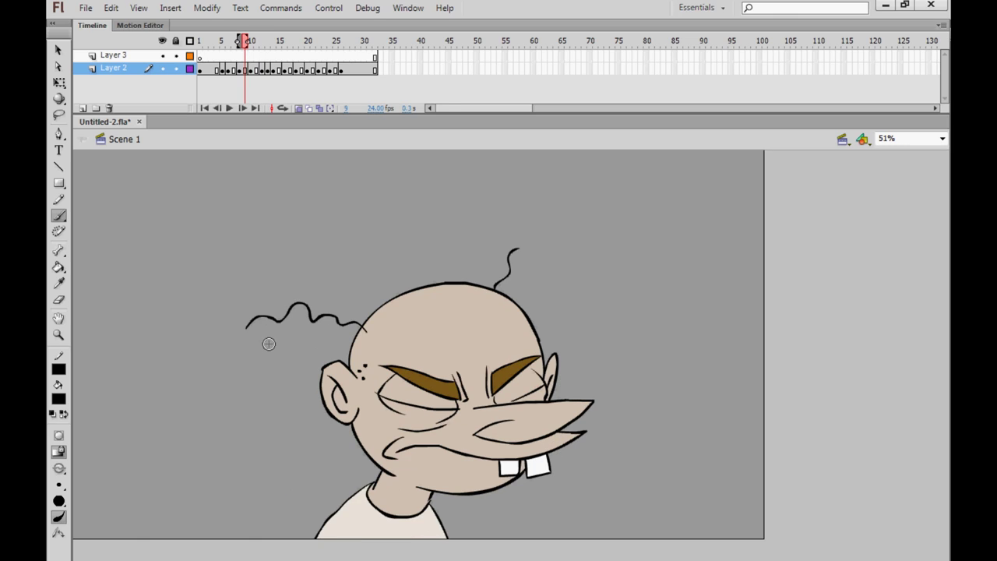
pyautogui.press(',')
pyautogui.moveTo(492, 275); pyautogui.dragTo(518, 246)
# Step: Draw both wavy hairs at frame 12, rooted on the head outline with their tips curling downward
pyautogui.press('.')
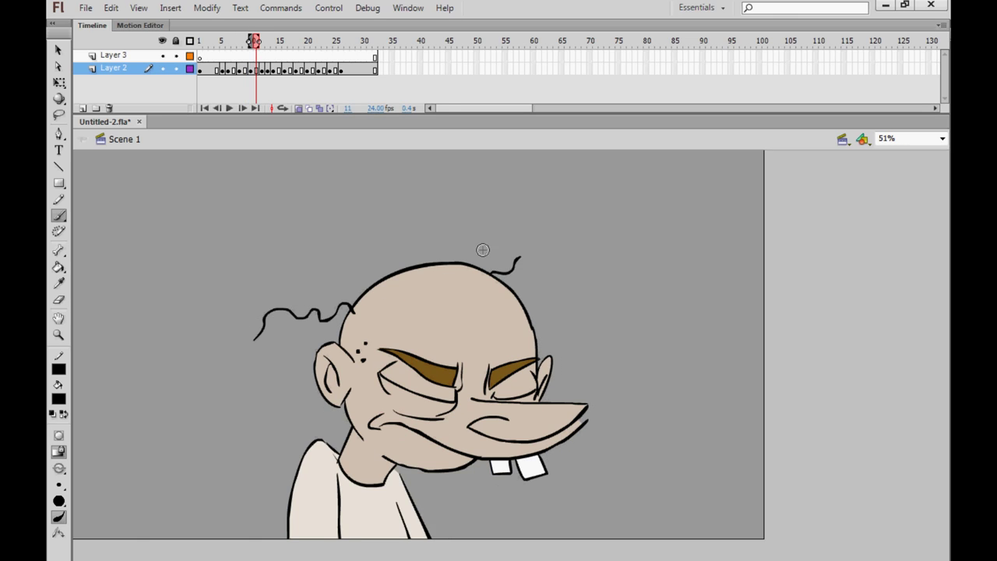
pyautogui.press('.')
pyautogui.moveTo(346, 286)
pyautogui.mouseDown()
pyautogui.moveTo(320, 275)
pyautogui.moveTo(257, 339)
pyautogui.mouseUp()
pyautogui.press(',')
pyautogui.press('.')
pyautogui.moveTo(489, 255); pyautogui.dragTo(524, 251)
# Step: Draw both wavy hairs at frame 13, dragging downward behind the rising open-mouthed head
pyautogui.press('.')
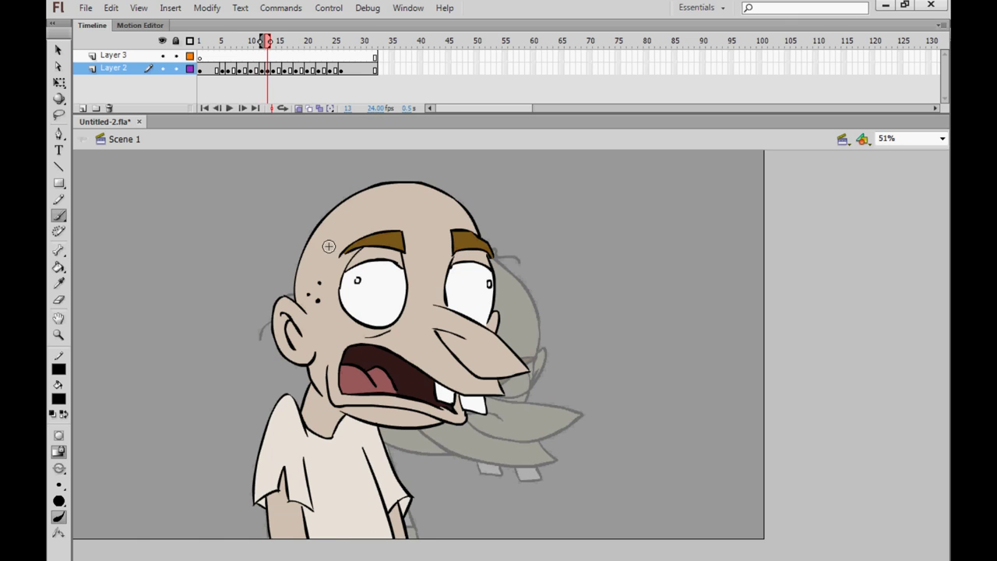
pyautogui.moveTo(313, 231)
pyautogui.mouseDown()
pyautogui.moveTo(285, 226)
pyautogui.moveTo(256, 278)
pyautogui.moveTo(259, 311)
pyautogui.mouseUp()
pyautogui.press(',')
pyautogui.press('.')
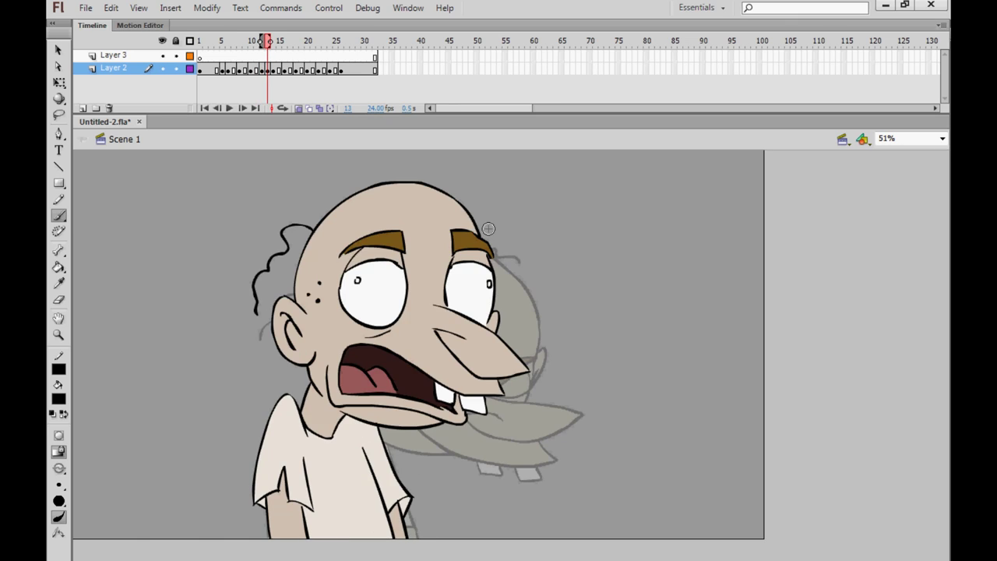
pyautogui.moveTo(478, 233); pyautogui.dragTo(508, 246)
# Step: Draw both wavy hairs at frame 14 on the stretched head, redoing the long strand so it hangs lower
pyautogui.press('.')
pyautogui.moveTo(258, 222)
pyautogui.mouseDown()
pyautogui.moveTo(218, 209)
pyautogui.moveTo(156, 223)
pyautogui.moveTo(142, 243)
pyautogui.mouseUp()
pyautogui.press(',')
pyautogui.press('.')
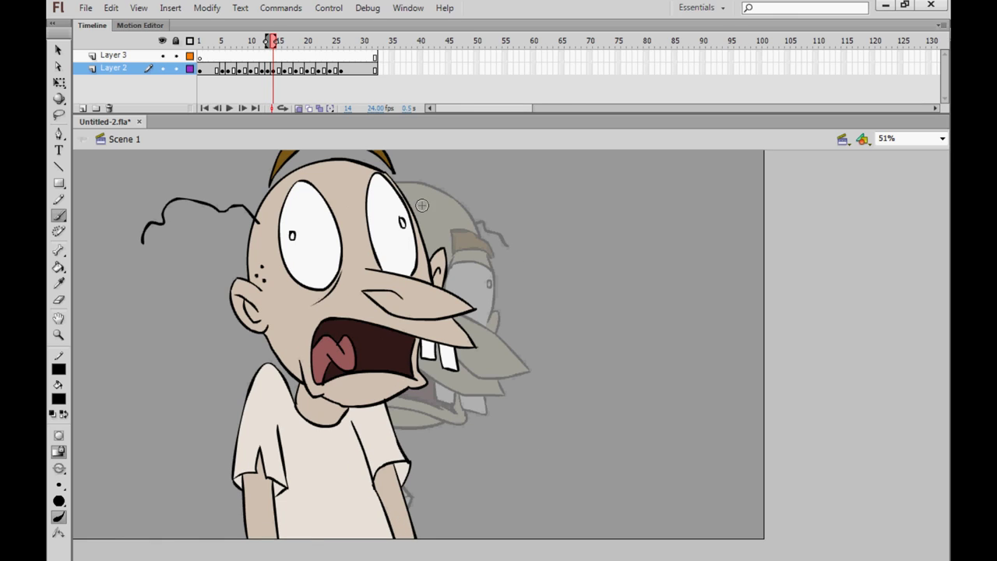
pyautogui.hotkey('ctrl', 'z')
pyautogui.moveTo(255, 230)
pyautogui.mouseDown()
pyautogui.moveTo(203, 244)
pyautogui.moveTo(174, 293)
pyautogui.mouseUp()
pyautogui.press(',')
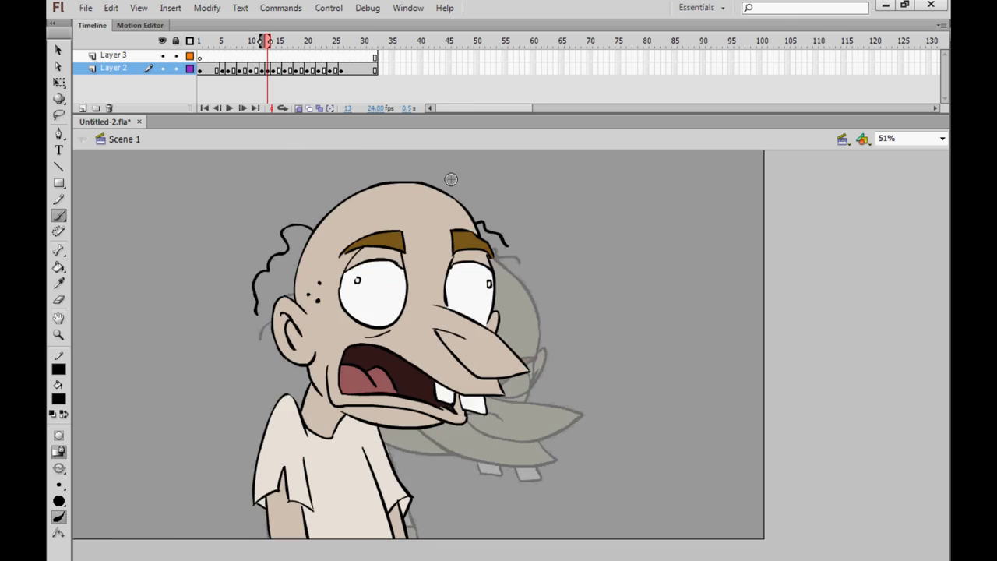
pyautogui.press('.')
pyautogui.moveTo(414, 219); pyautogui.dragTo(440, 211)
# Step: Draw both wavy hairs at frame 16, swinging upward as the head drops, and redo the short far strand
pyautogui.press('.')
pyautogui.press('.')
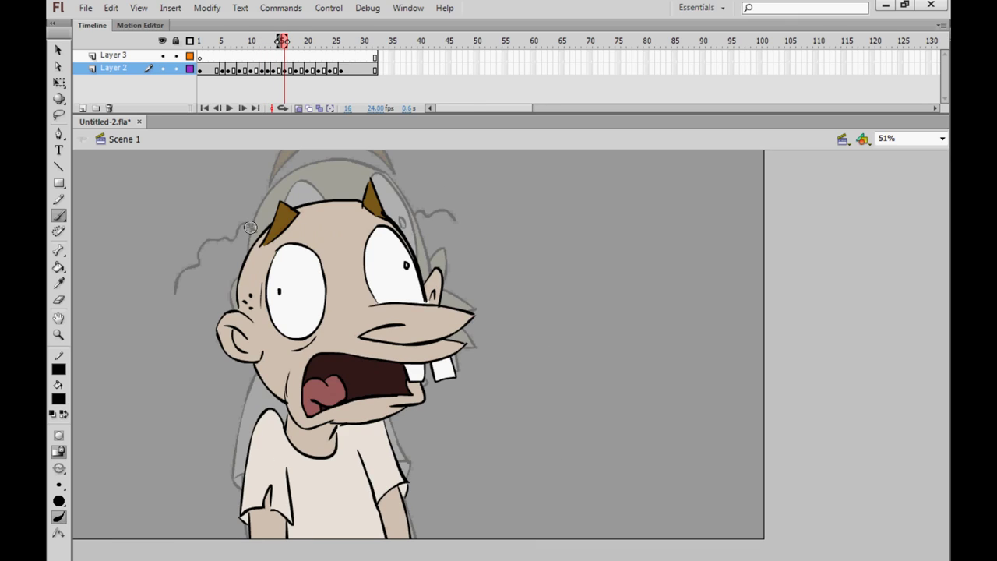
pyautogui.moveTo(240, 263)
pyautogui.mouseDown()
pyautogui.moveTo(206, 222)
pyautogui.moveTo(159, 241)
pyautogui.mouseUp()
pyautogui.press('.')
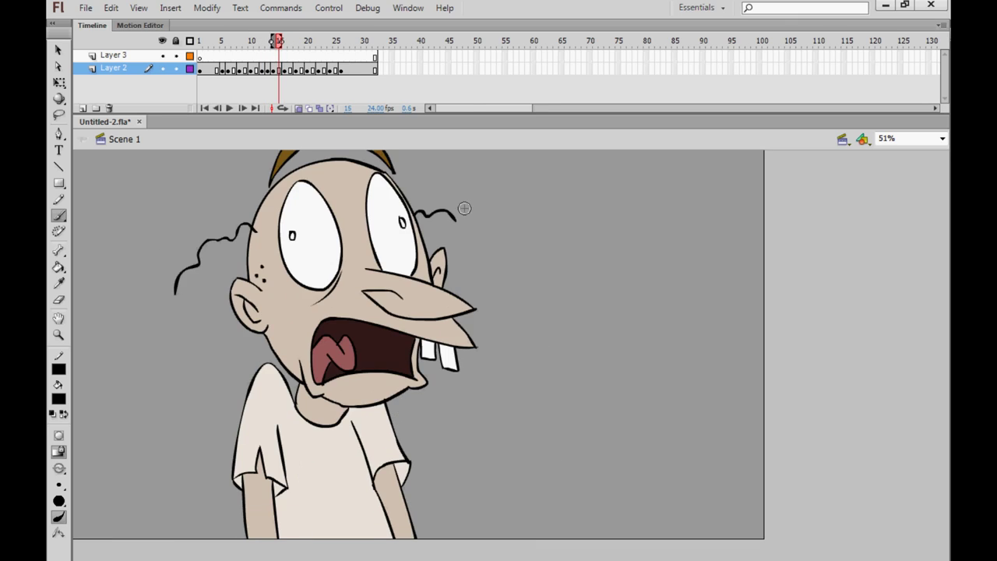
pyautogui.press(',')
pyautogui.moveTo(407, 252); pyautogui.dragTo(433, 212)
pyautogui.press('.')
pyautogui.press(',')
pyautogui.hotkey('ctrl', 'z')
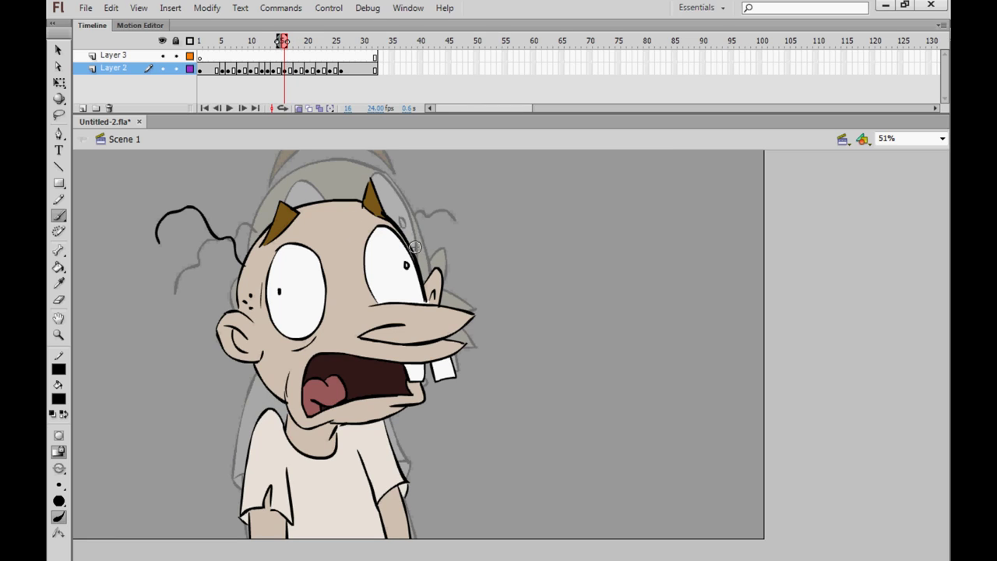
pyautogui.moveTo(415, 248); pyautogui.dragTo(434, 212)
# Step: Draw both wavy hairs at frame 18, standing more upright above the lowering head
pyautogui.press('.')
pyautogui.press('.')
pyautogui.moveTo(238, 281)
pyautogui.mouseDown()
pyautogui.moveTo(205, 213)
pyautogui.moveTo(179, 198)
pyautogui.mouseUp()
pyautogui.press(',')
pyautogui.press('.')
pyautogui.moveTo(407, 262); pyautogui.dragTo(417, 210)
# Step: Draw both wavy hairs at frame 20, falling lower and farther outward than the onion-skinned strands
pyautogui.press('.')
pyautogui.press('.')
pyautogui.moveTo(237, 288)
pyautogui.mouseDown()
pyautogui.moveTo(210, 287)
pyautogui.moveTo(164, 226)
pyautogui.moveTo(148, 226)
pyautogui.mouseUp()
pyautogui.moveTo(400, 274); pyautogui.dragTo(428, 229)
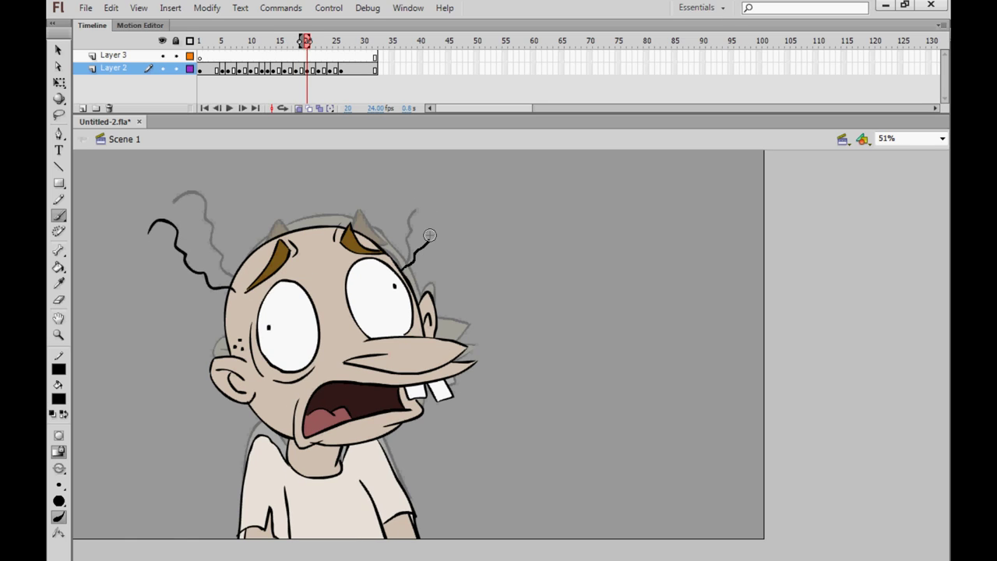
# Step: Draw both wavy hairs at frame 22, settling lower and wider on the now still head
pyautogui.press('.')
pyautogui.press('.')
pyautogui.moveTo(231, 294)
pyautogui.mouseDown()
pyautogui.moveTo(167, 257)
pyautogui.moveTo(150, 228)
pyautogui.mouseUp()
pyautogui.press(',')
pyautogui.press('.')
pyautogui.moveTo(408, 275); pyautogui.dragTo(436, 235)
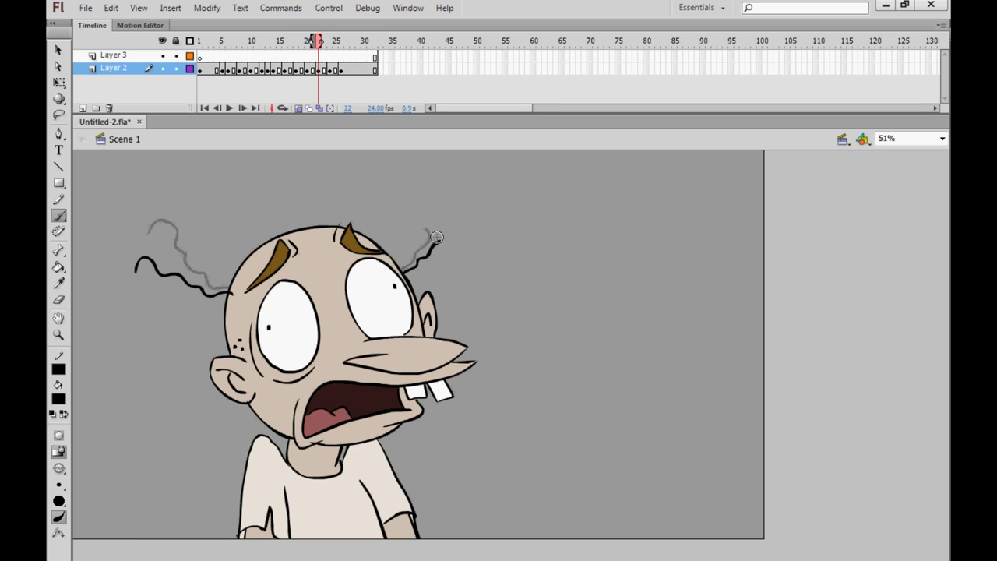
# Step: Draw both wavy hairs at frame 24, with the long strand rebounding slightly upward
pyautogui.press('.')
pyautogui.press('.')
pyautogui.moveTo(232, 292)
pyautogui.mouseDown()
pyautogui.moveTo(148, 247)
pyautogui.moveTo(136, 255)
pyautogui.mouseUp()
pyautogui.moveTo(405, 274); pyautogui.dragTo(438, 238)
# Step: Draw both wavy hairs at frame 26, settling slightly below the previous strands, and play back the animation
pyautogui.press('.')
pyautogui.press('.')
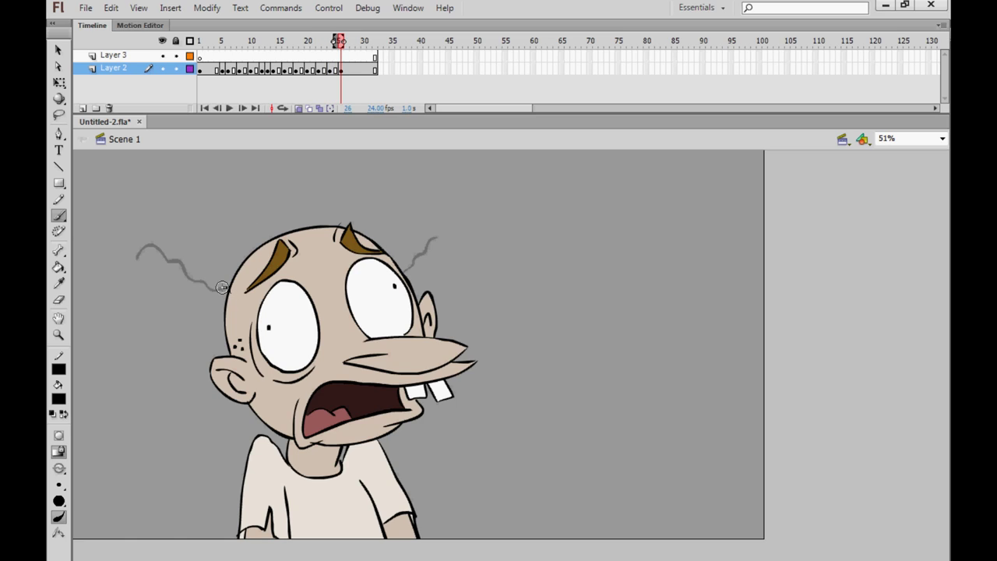
pyautogui.moveTo(202, 280); pyautogui.dragTo(139, 263)
pyautogui.press(',')
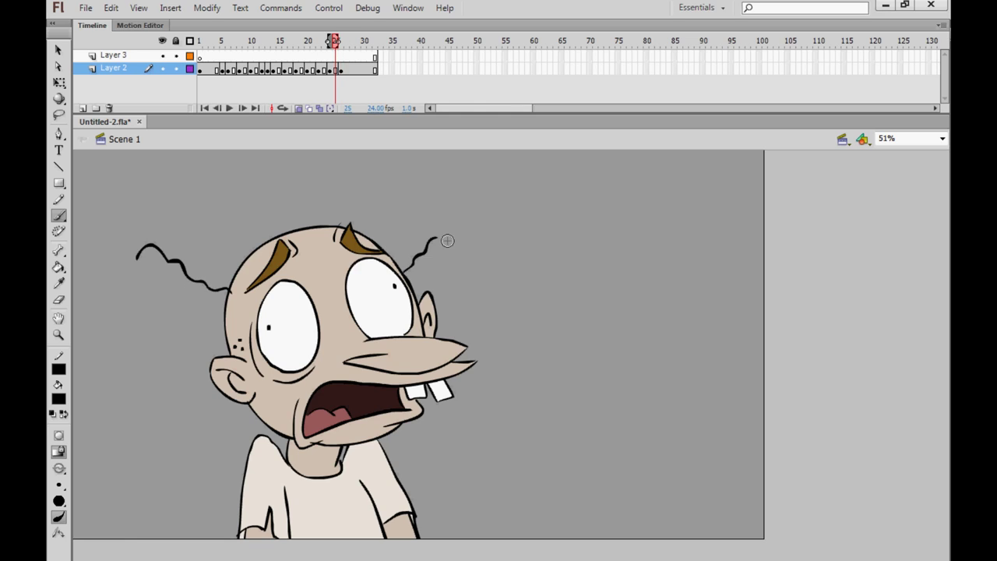
pyautogui.press('.')
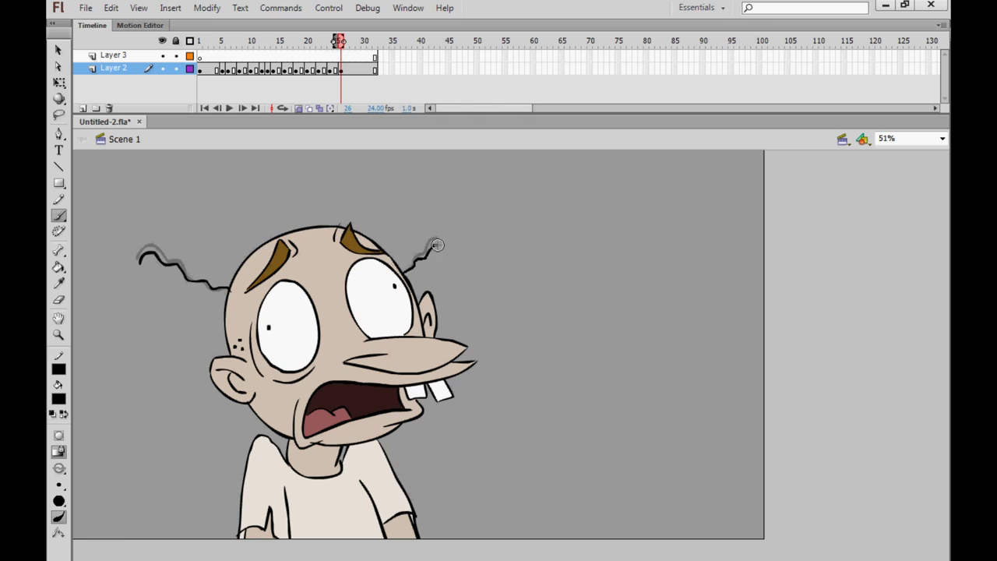
pyautogui.moveTo(437, 244); pyautogui.dragTo(454, 220)
pyautogui.press('Return')
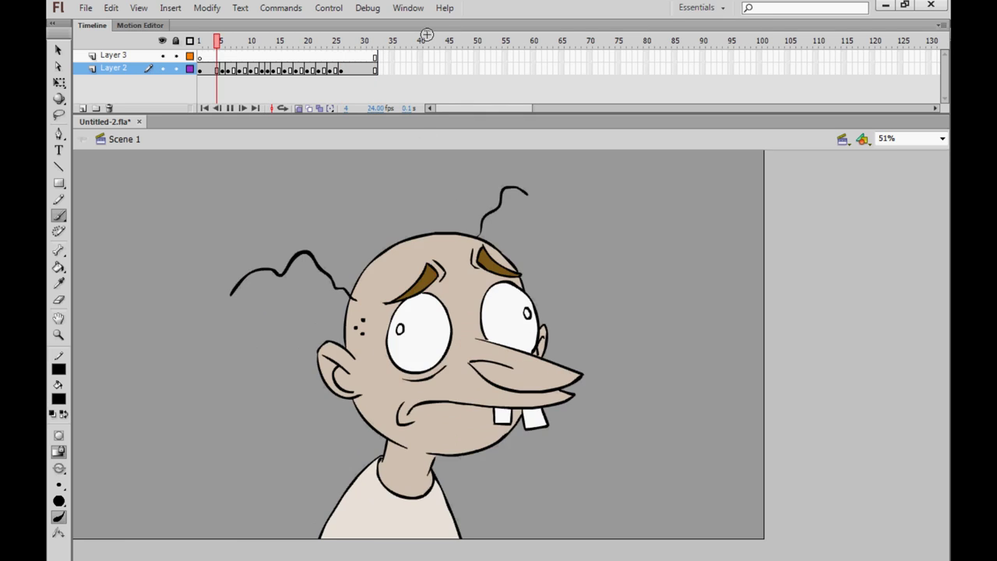